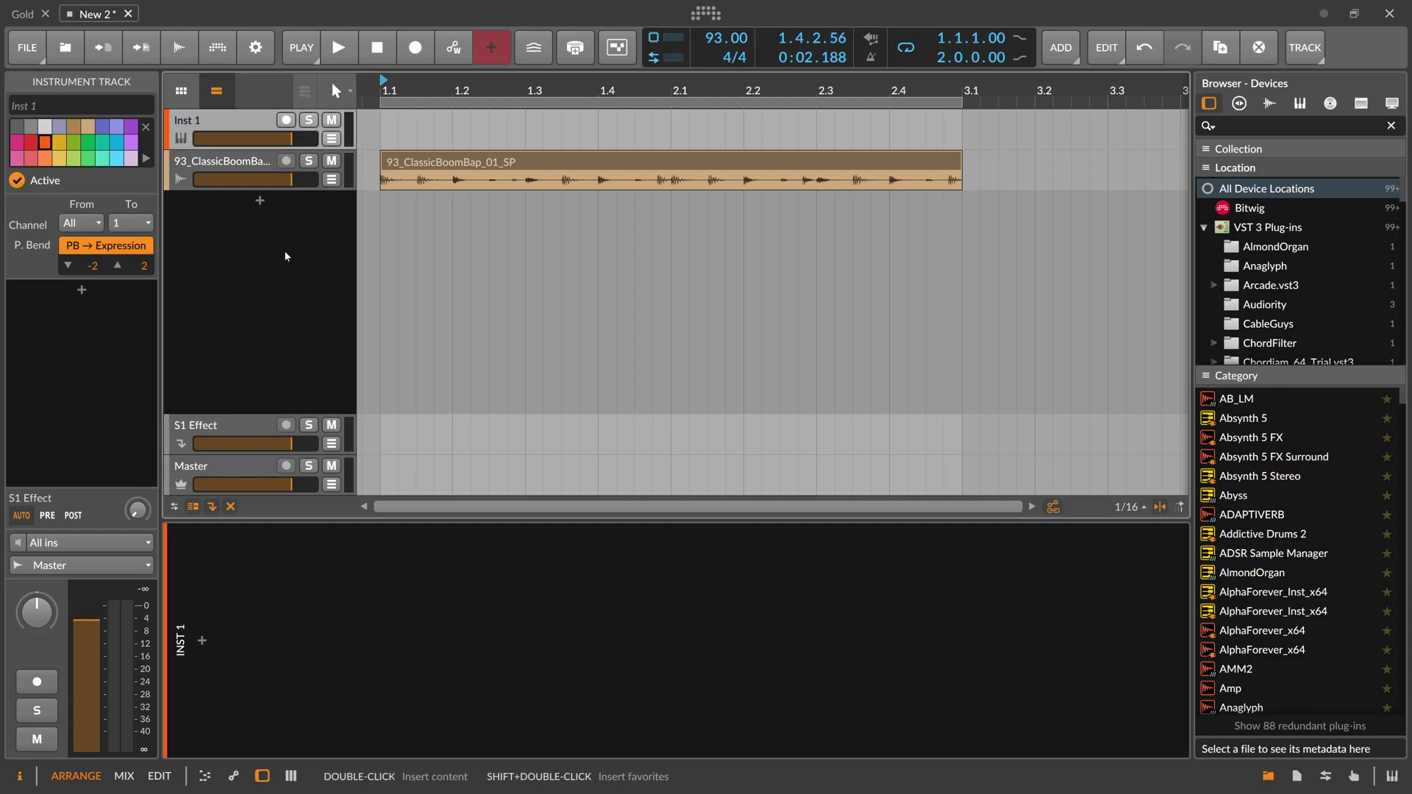
# Make the 93_ClassicBoomBap audio track taller in the arranger and play through its drum loop
pyautogui.moveTo(278, 190); pyautogui.dragTo(279, 248)
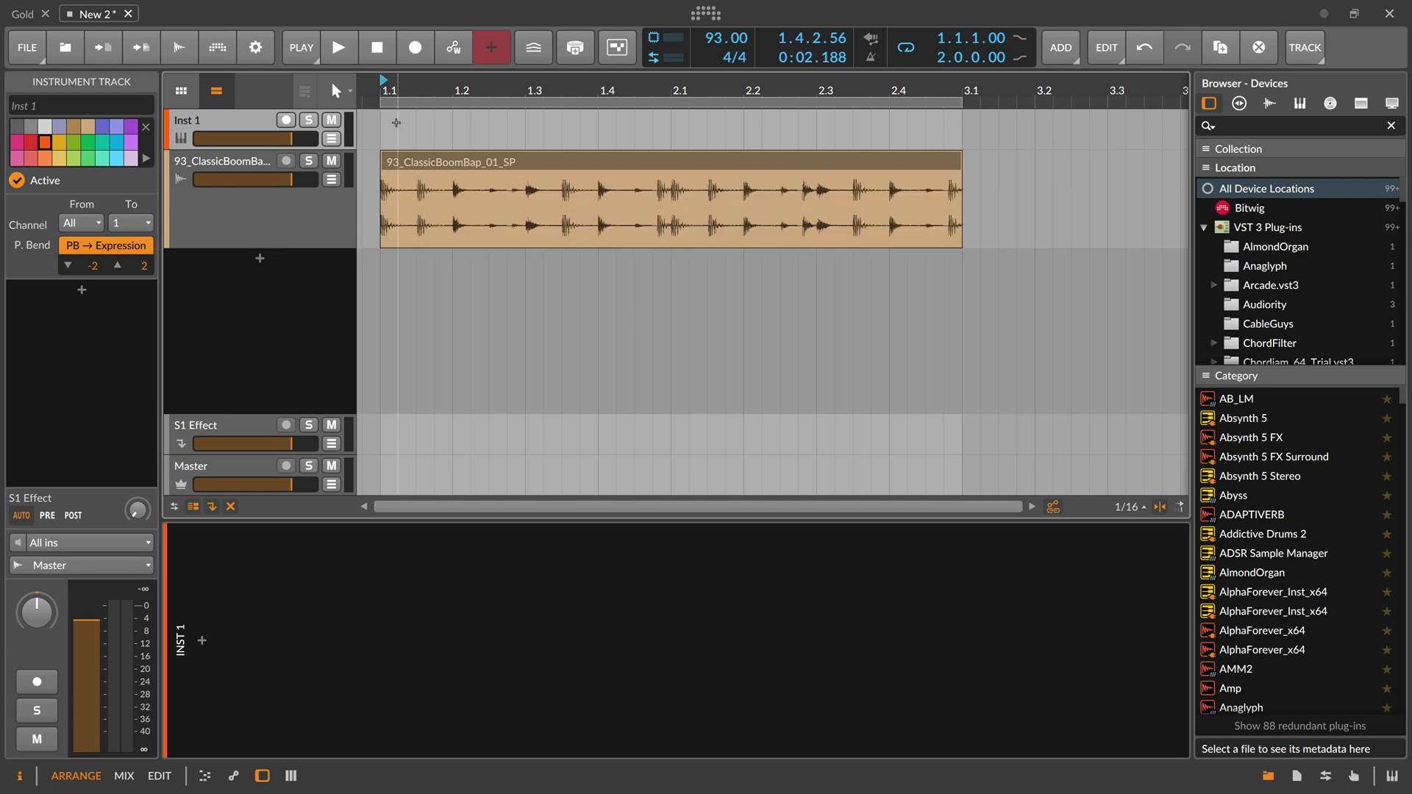
pyautogui.click(340, 50)
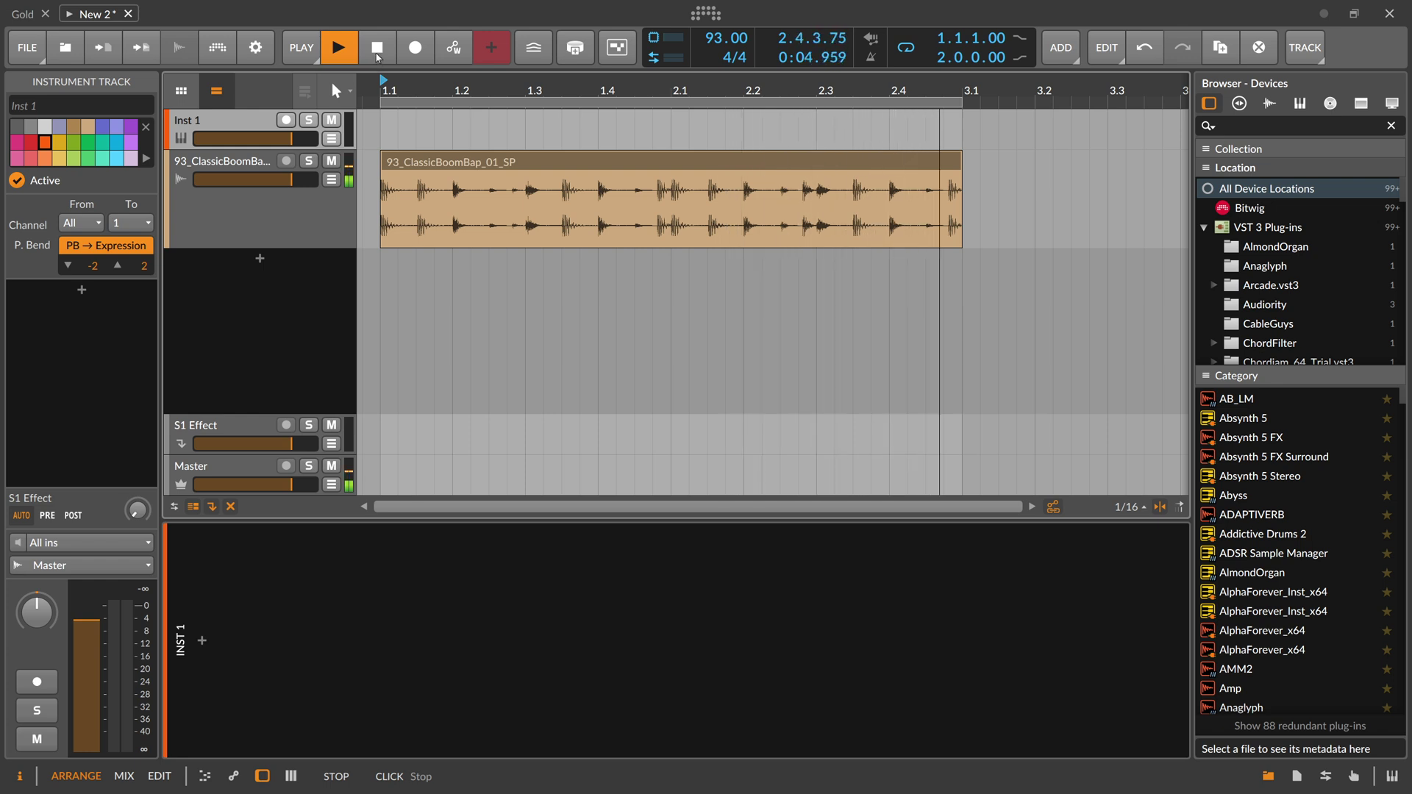
pyautogui.click(377, 57)
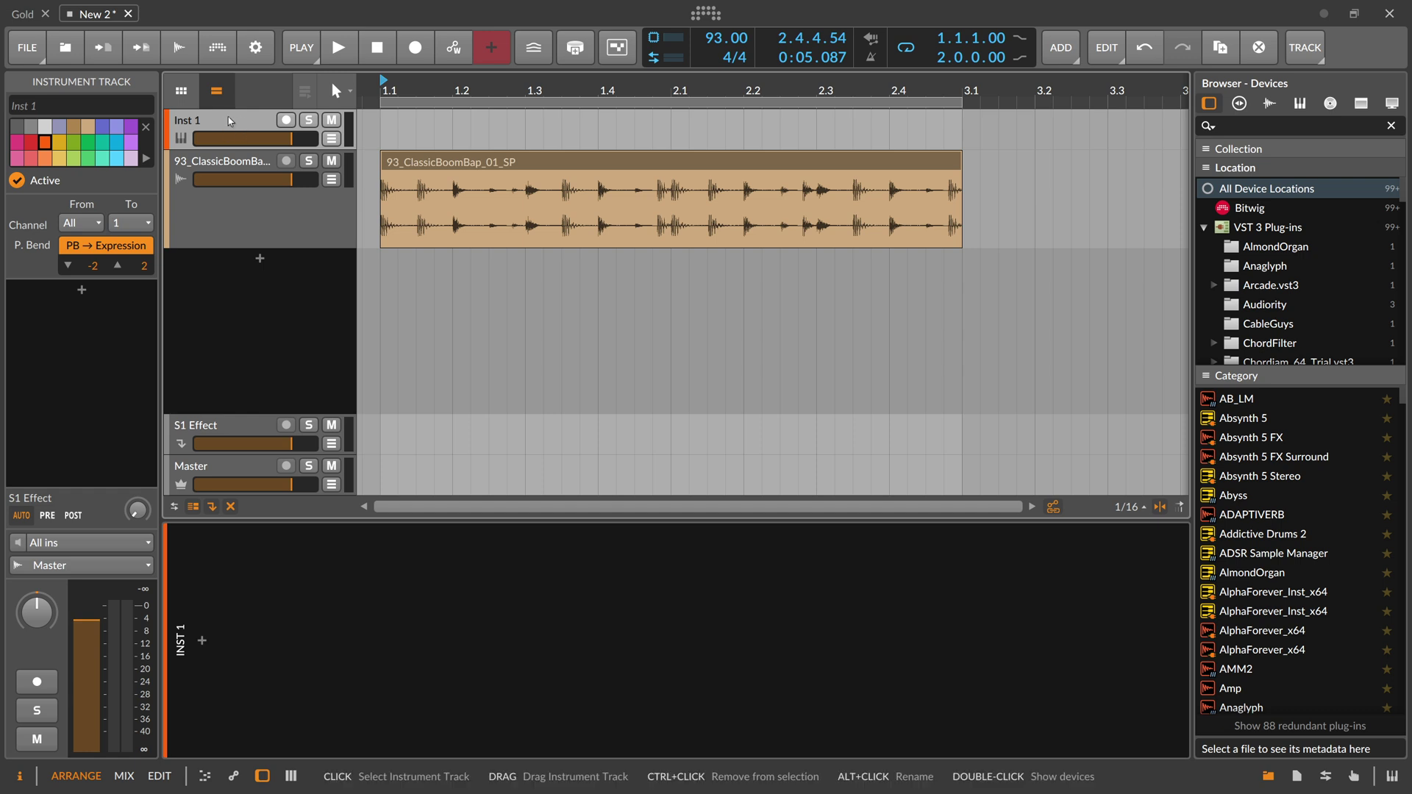
# Move the instrument track below the 93_ClassicBoomBap audio track and set the playback start to 1.1
pyautogui.moveTo(242, 123); pyautogui.dragTo(243, 283)
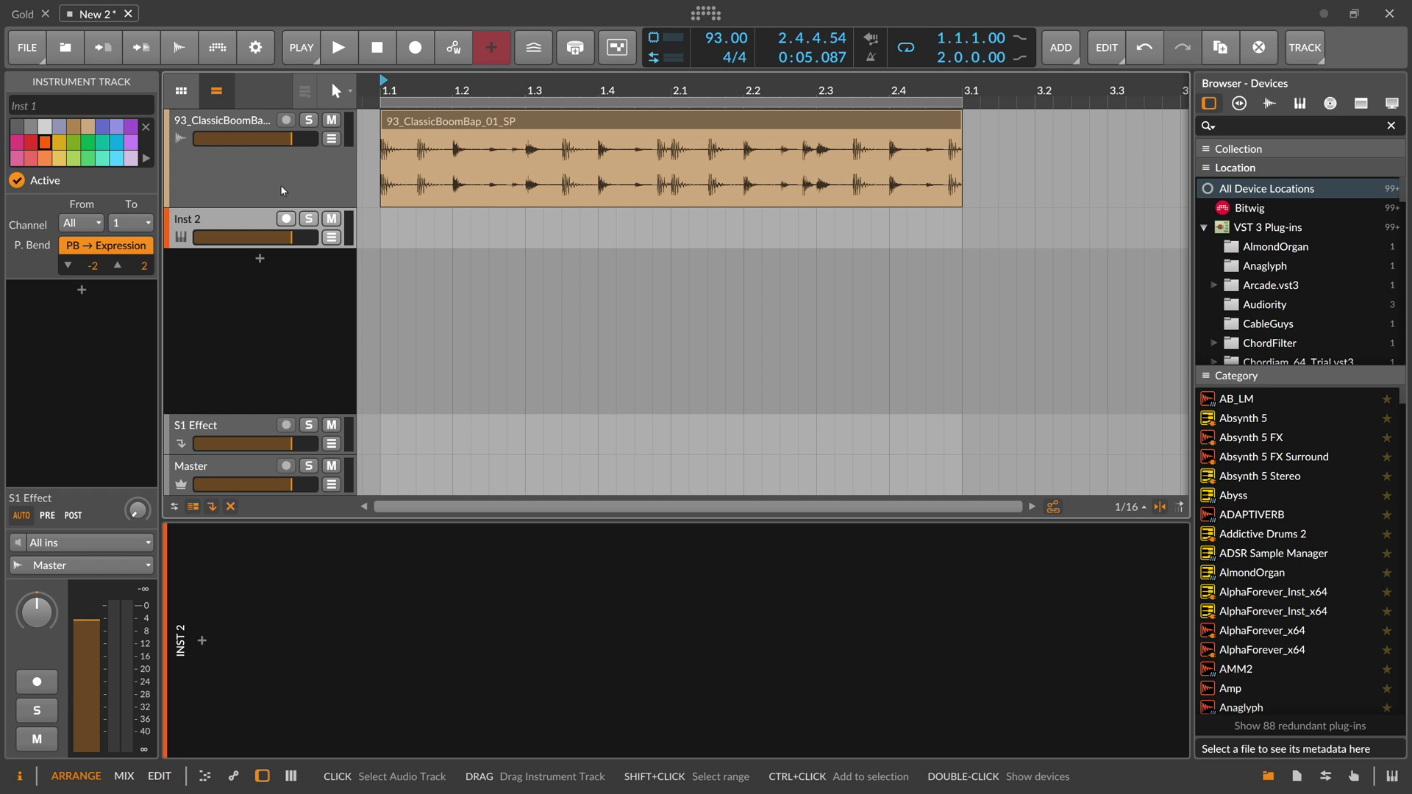
pyautogui.click(250, 225)
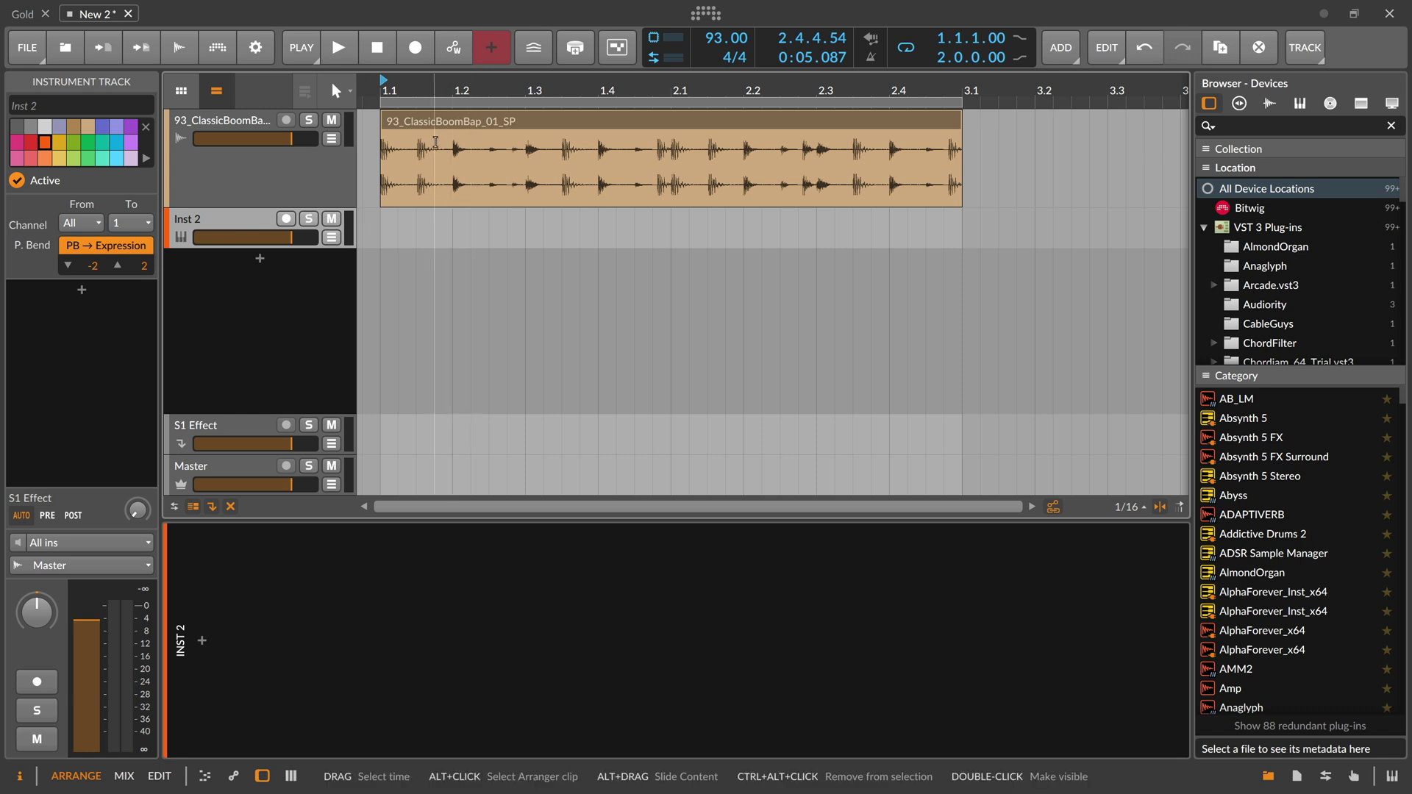
pyautogui.click(409, 122)
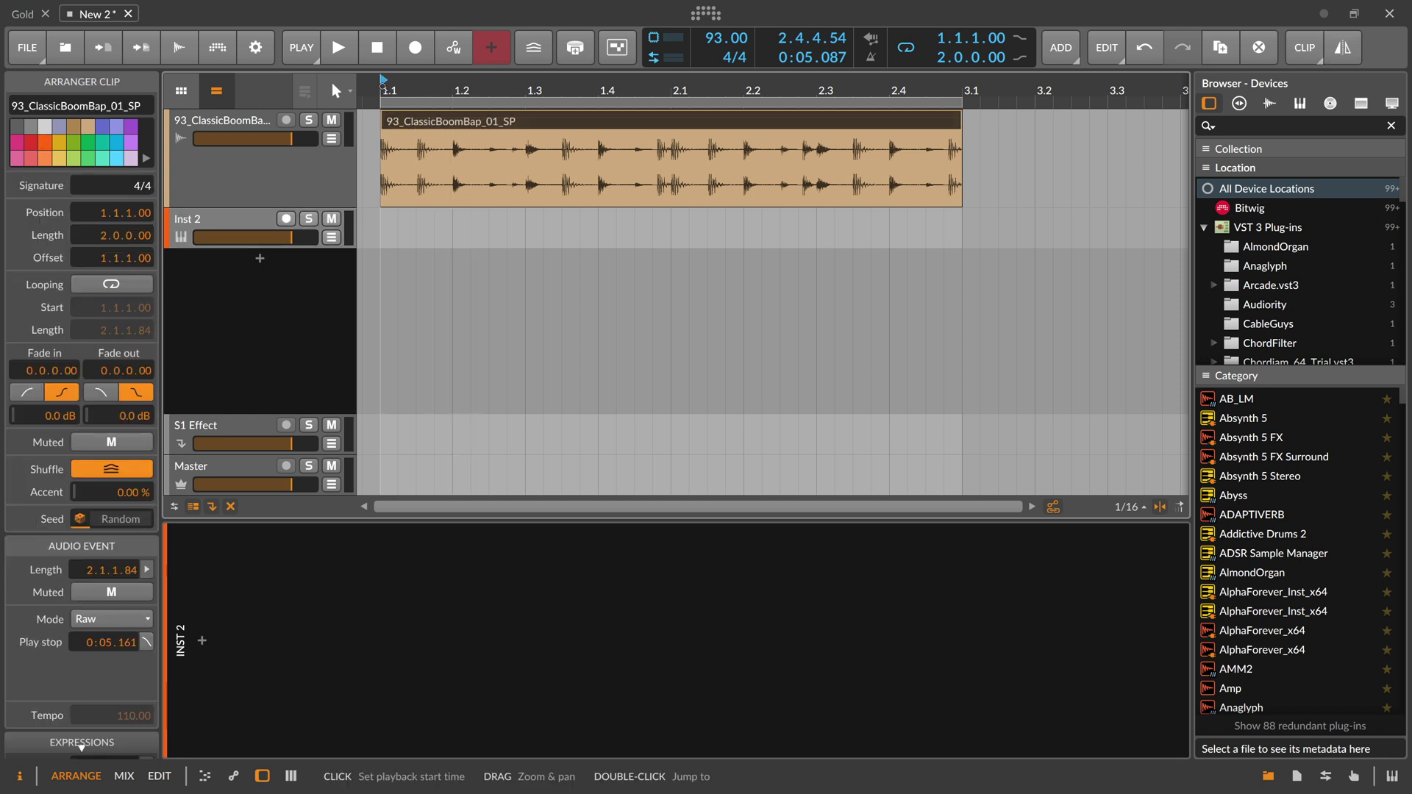
pyautogui.click(382, 93)
pyautogui.click(277, 179)
pyautogui.click(260, 222)
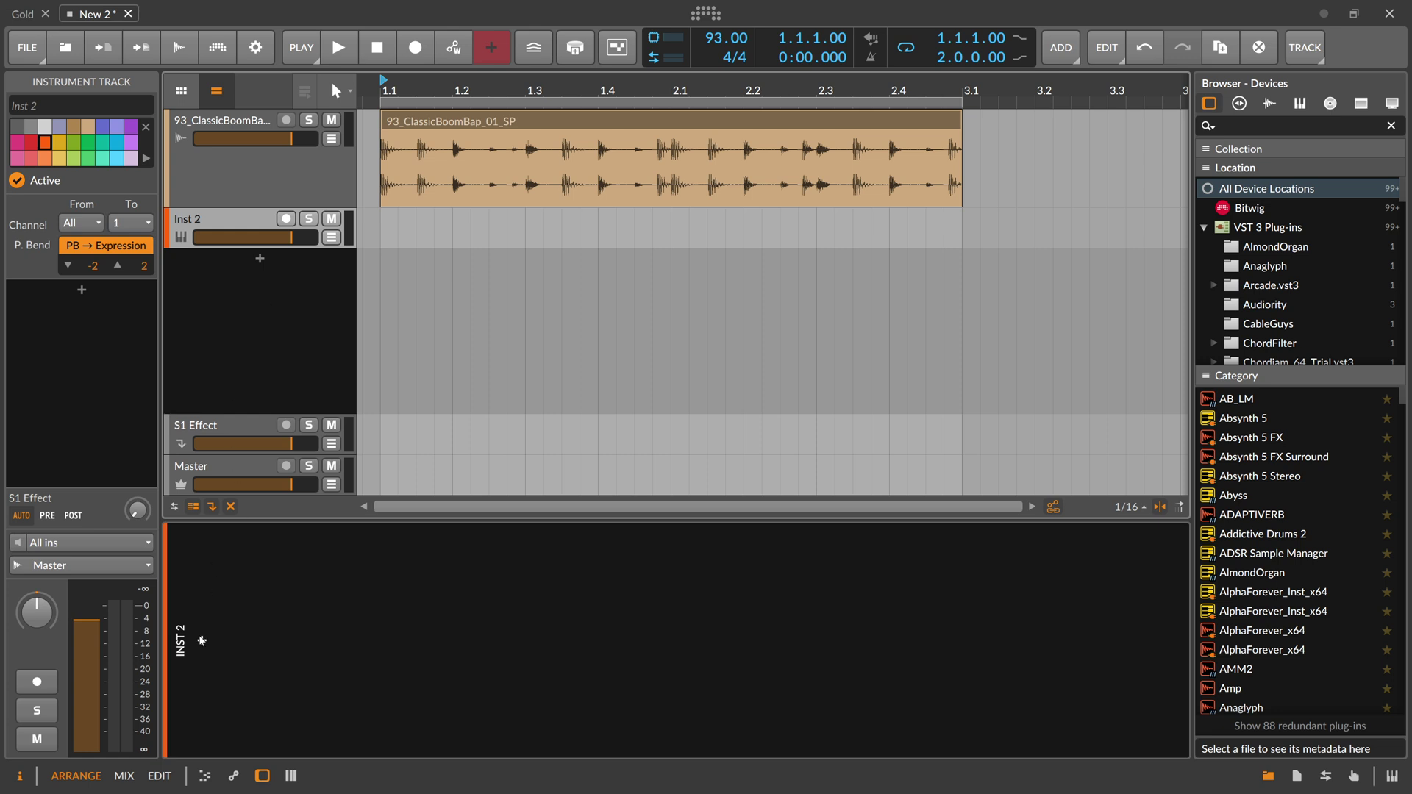
# Insert the XO plug-in as a device on the empty instrument track
pyautogui.click(203, 641)
pyautogui.write('xo')
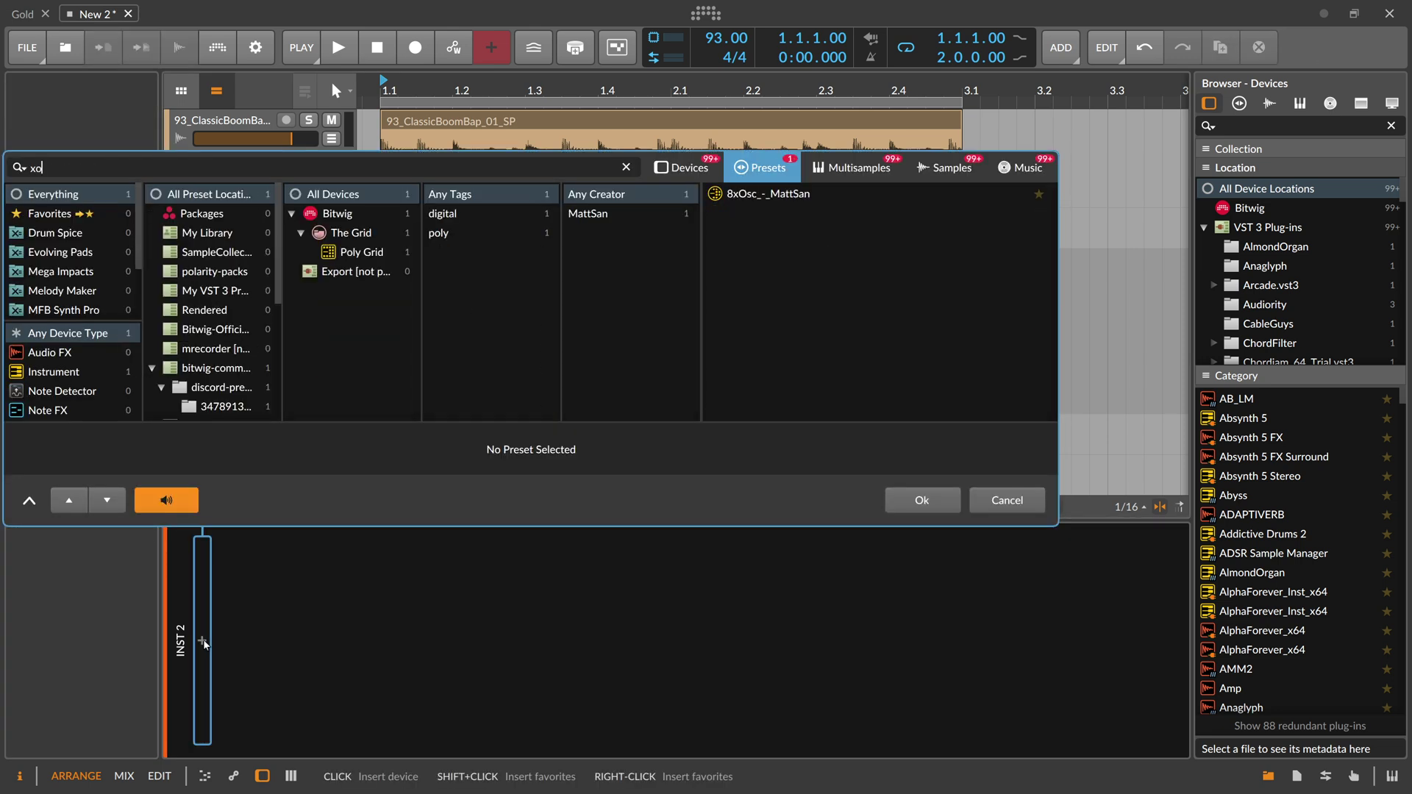
pyautogui.click(680, 171)
pyautogui.doubleClick(859, 193)
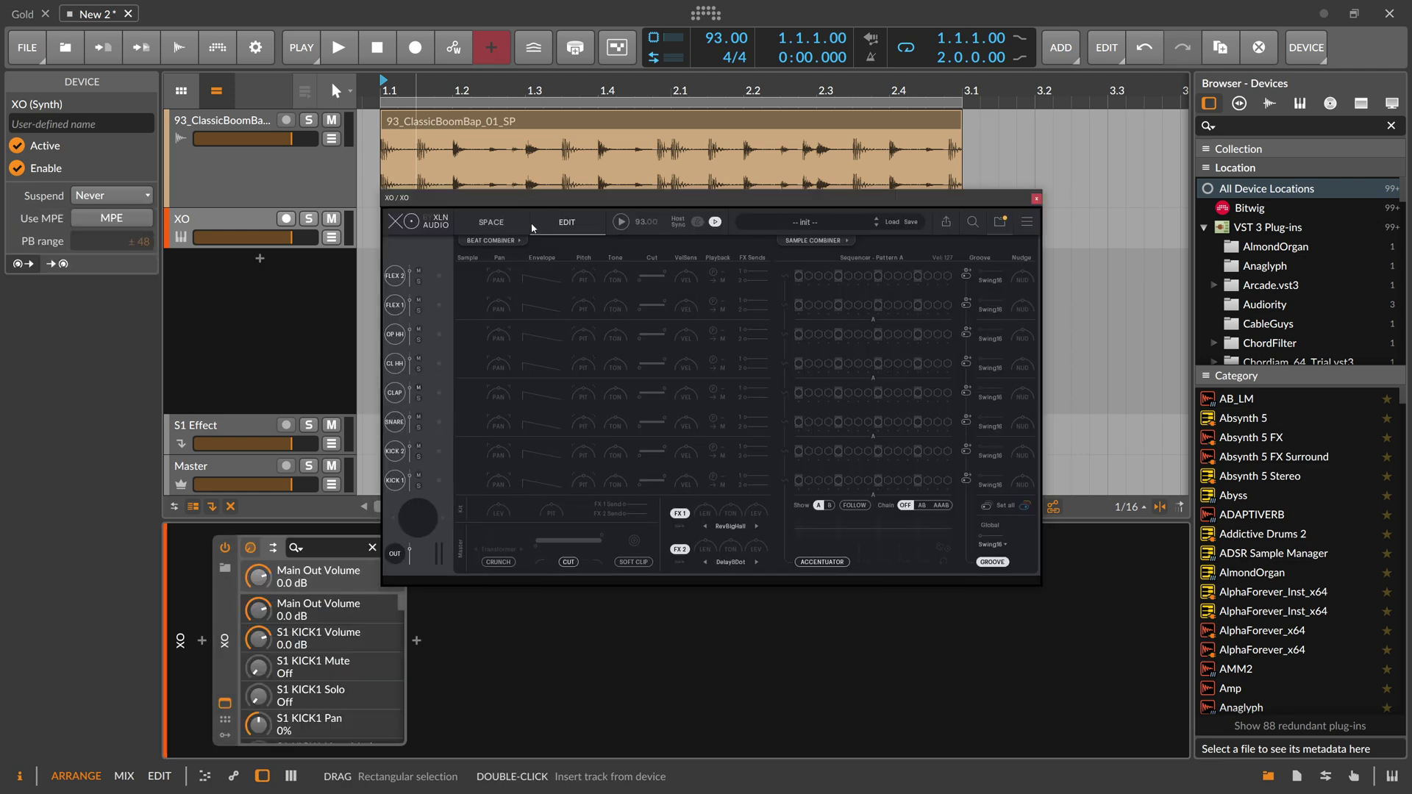
# Audition kick samples in the red cluster of XO's Space view and assign one to the KICK 1 slot
pyautogui.click(491, 222)
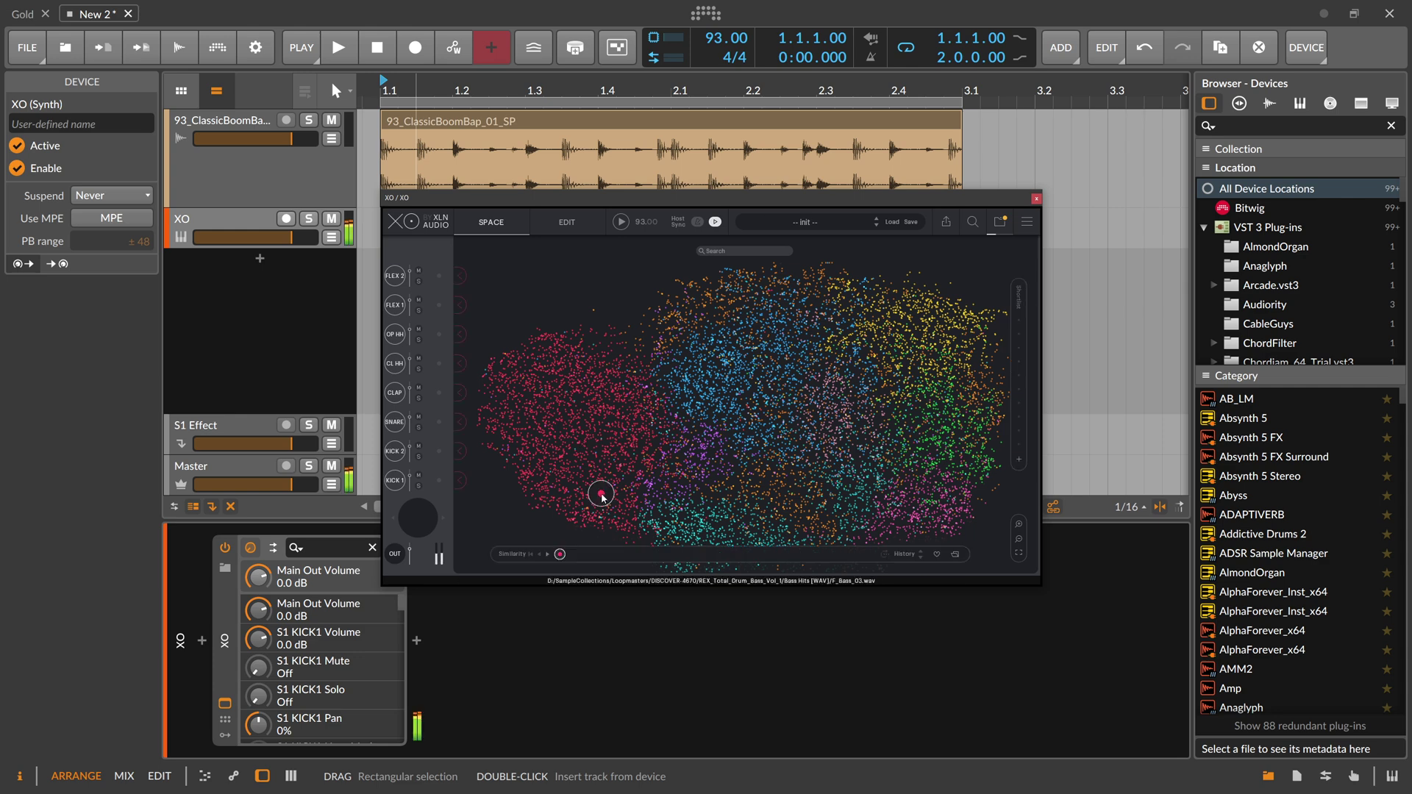
pyautogui.click(580, 429)
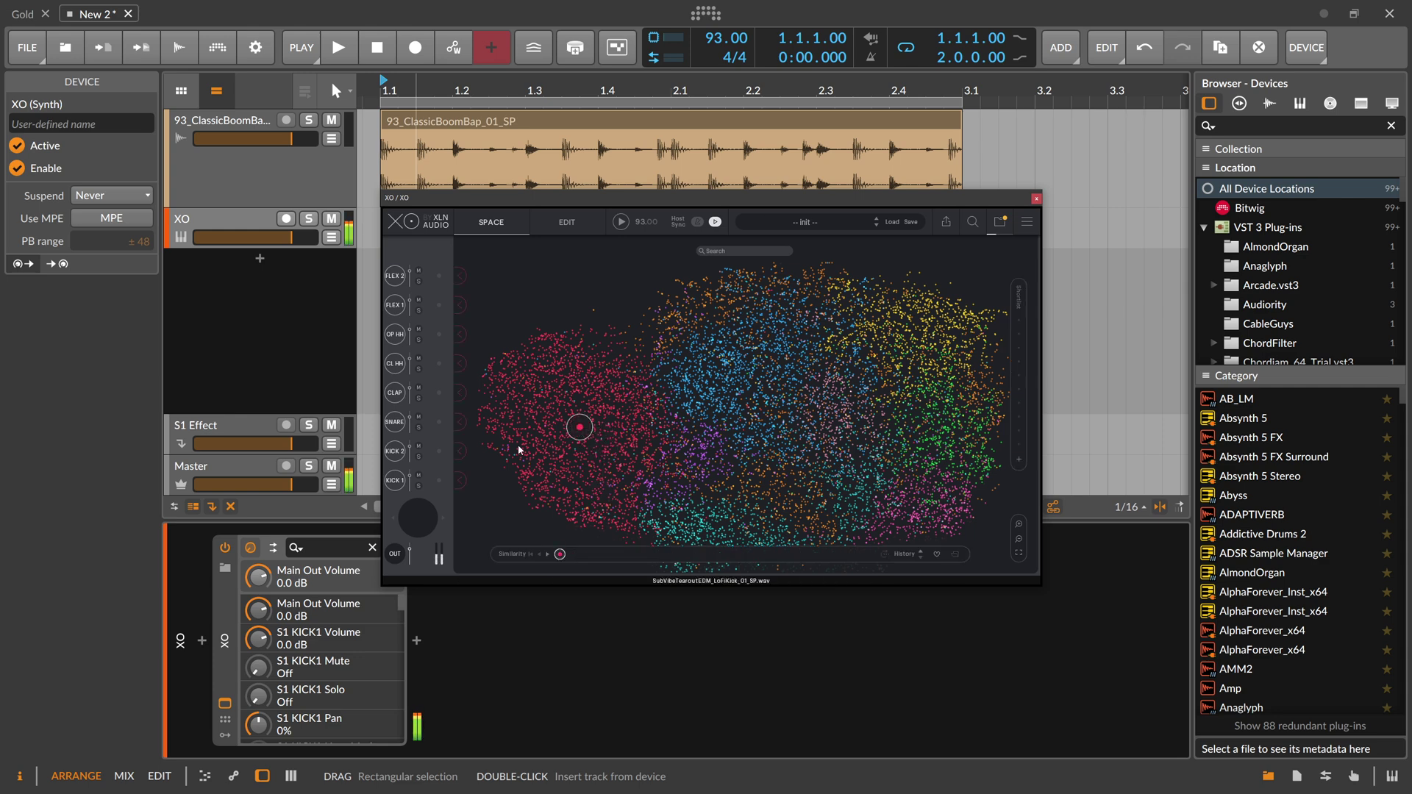
pyautogui.click(559, 419)
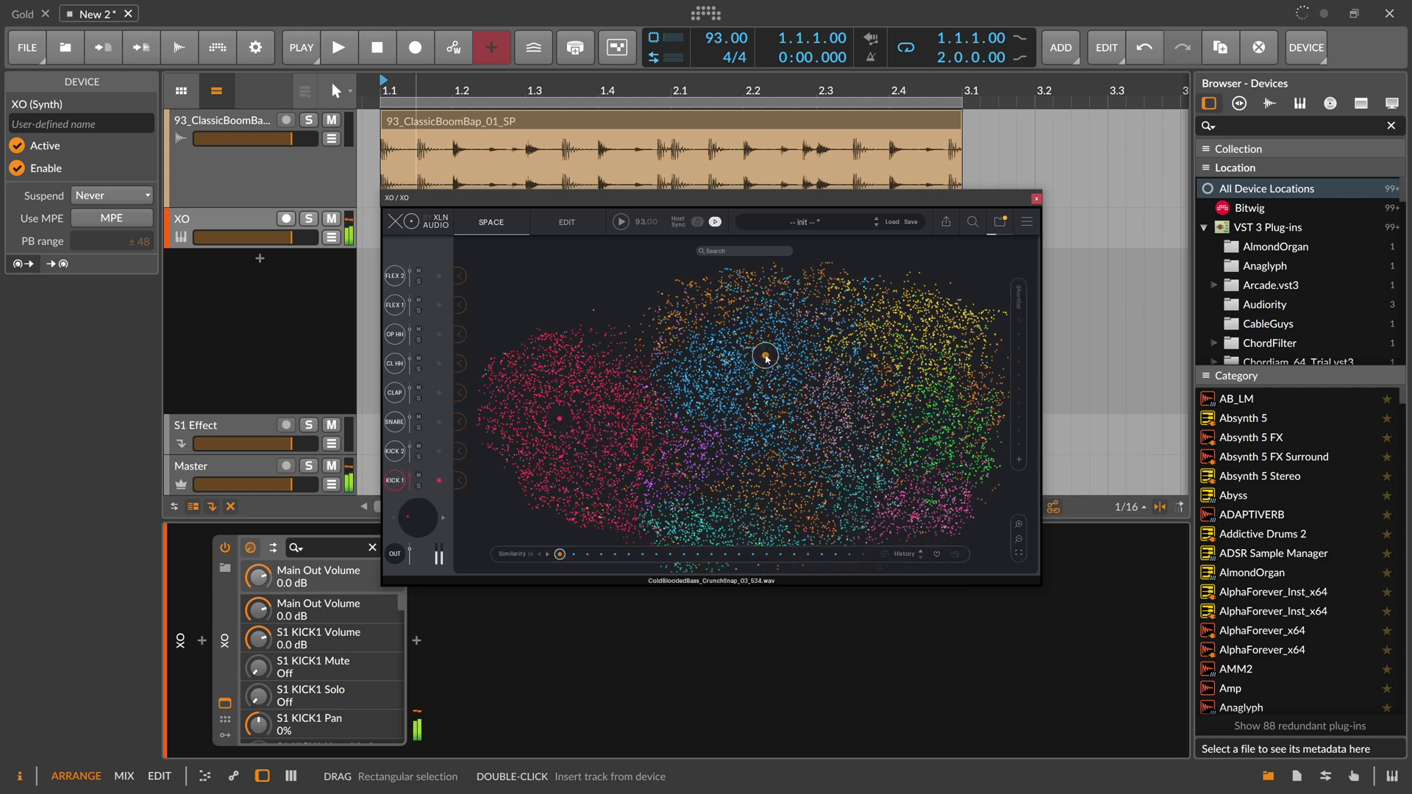
# Assign Indie_Come_On_Down.wav to XO's SNARE slot and AnalogueHouse_Ch_Clean_SP.wav to its CL HH slot
pyautogui.click(787, 367)
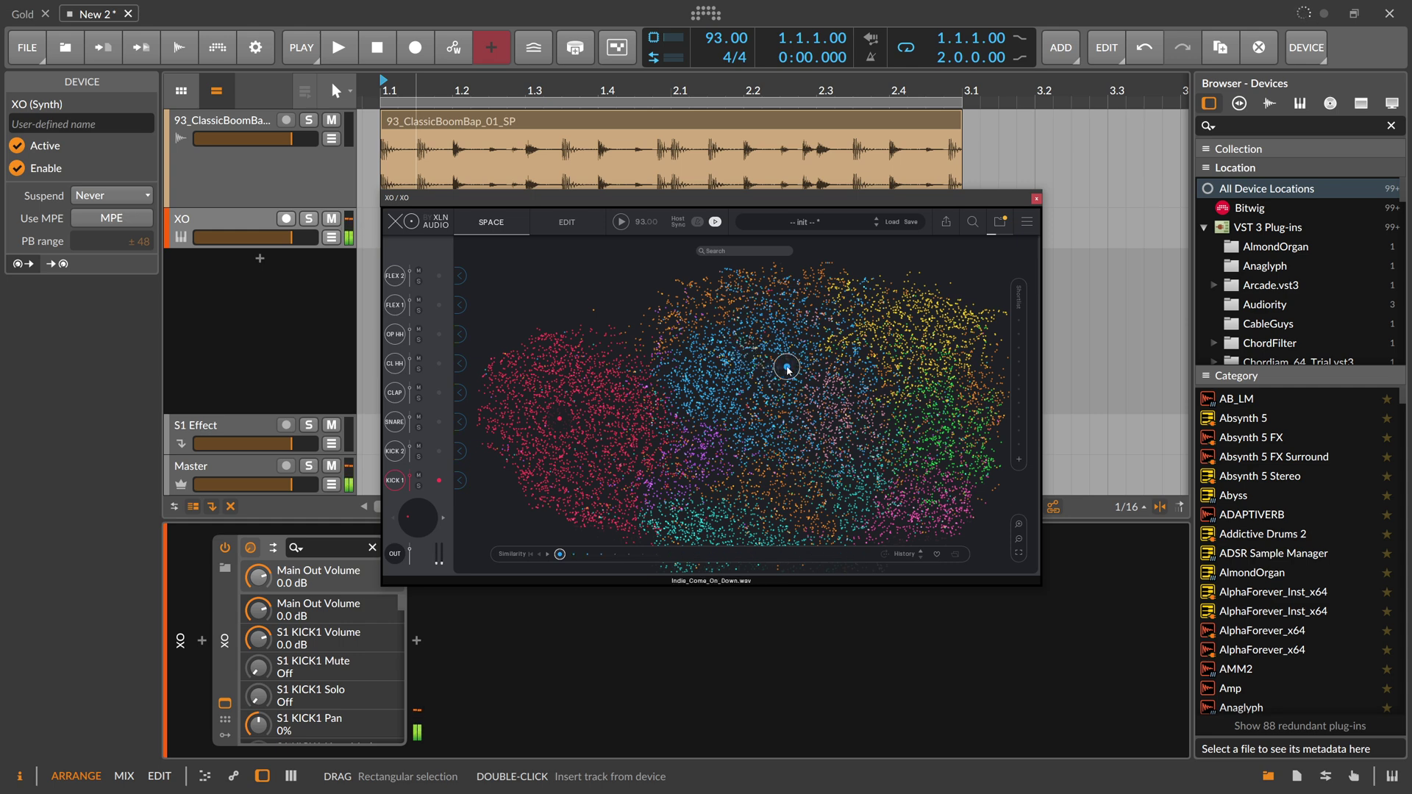
pyautogui.click(461, 422)
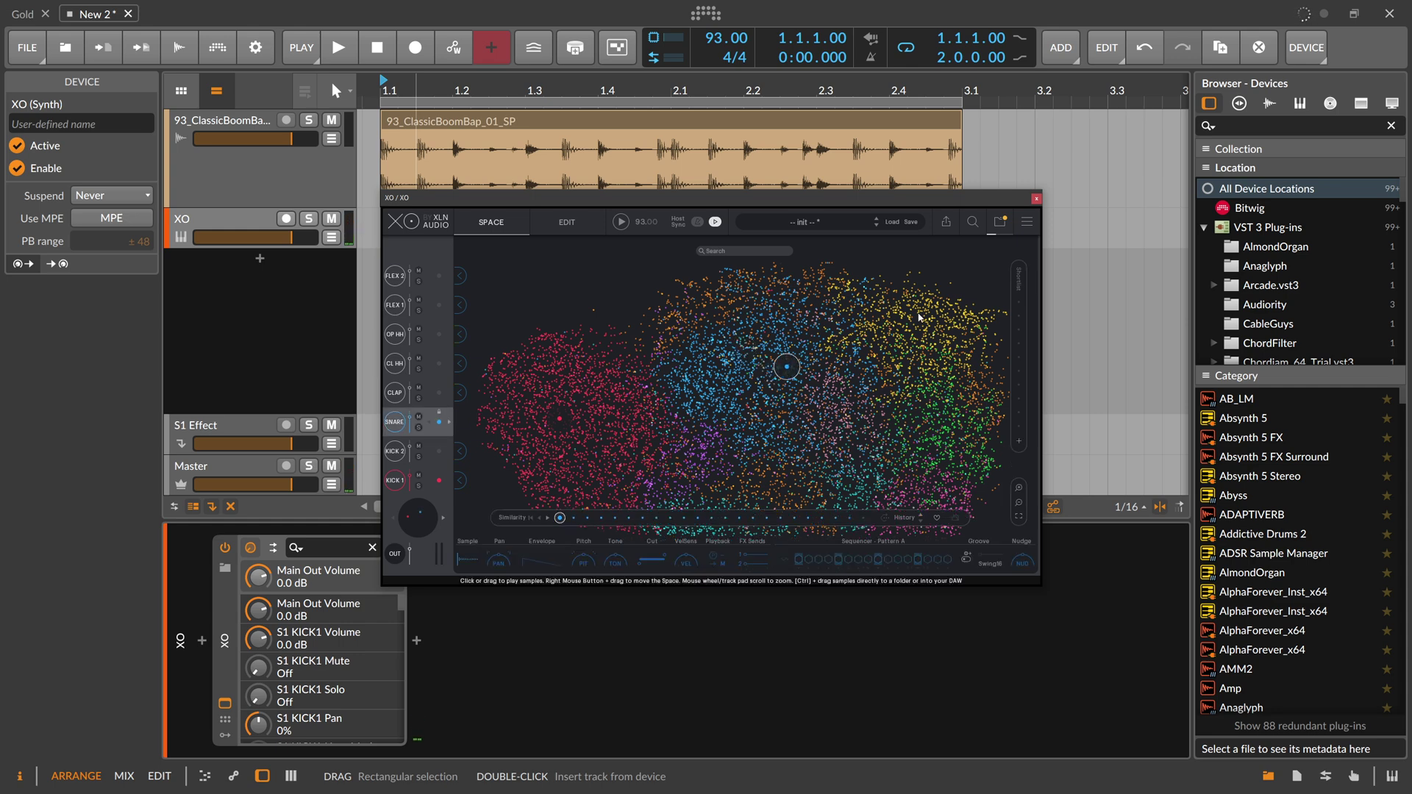
pyautogui.click(899, 312)
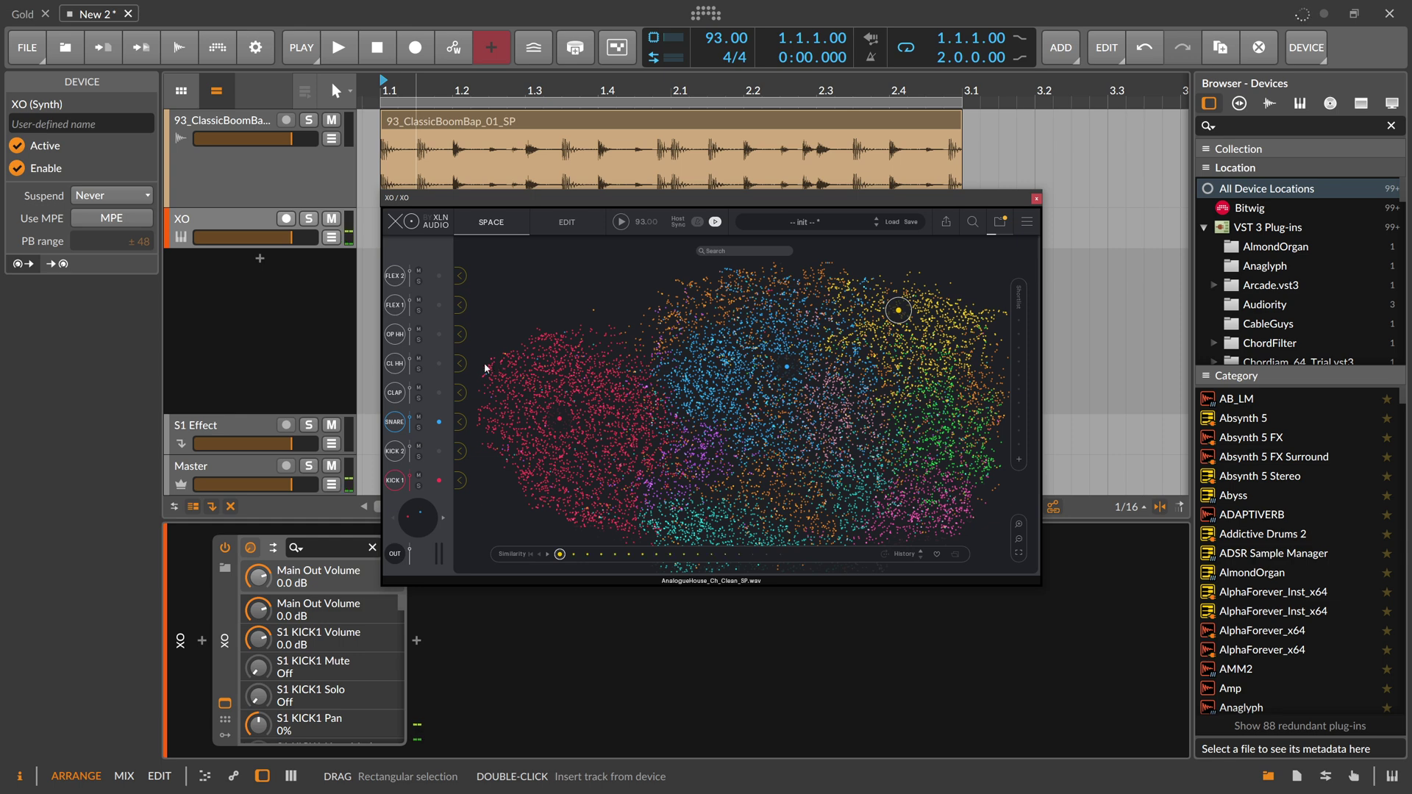
pyautogui.click(567, 222)
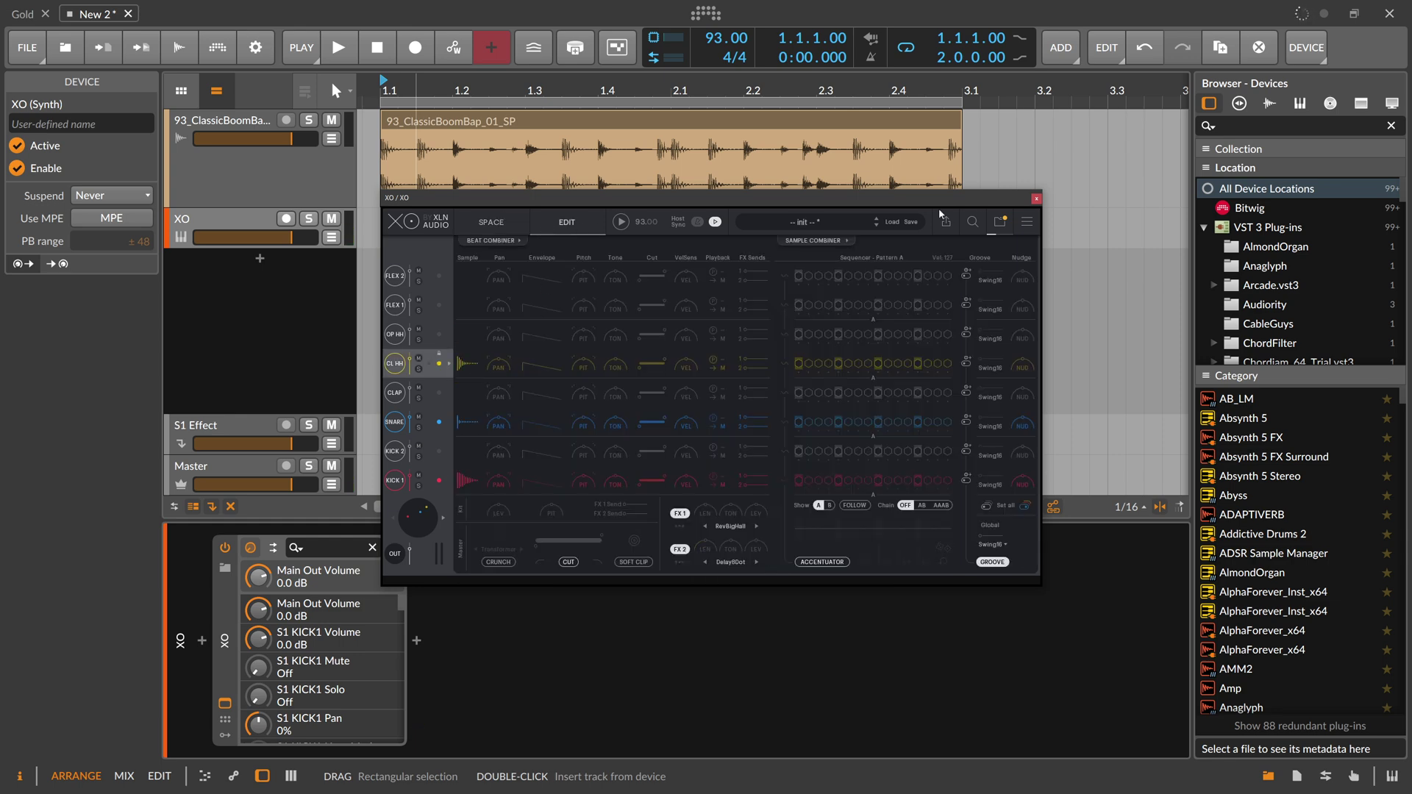
pyautogui.click(1037, 199)
# Create a looped note clip two bars long at bar 1 on the XO track and open it for note editing
pyautogui.doubleClick(467, 228)
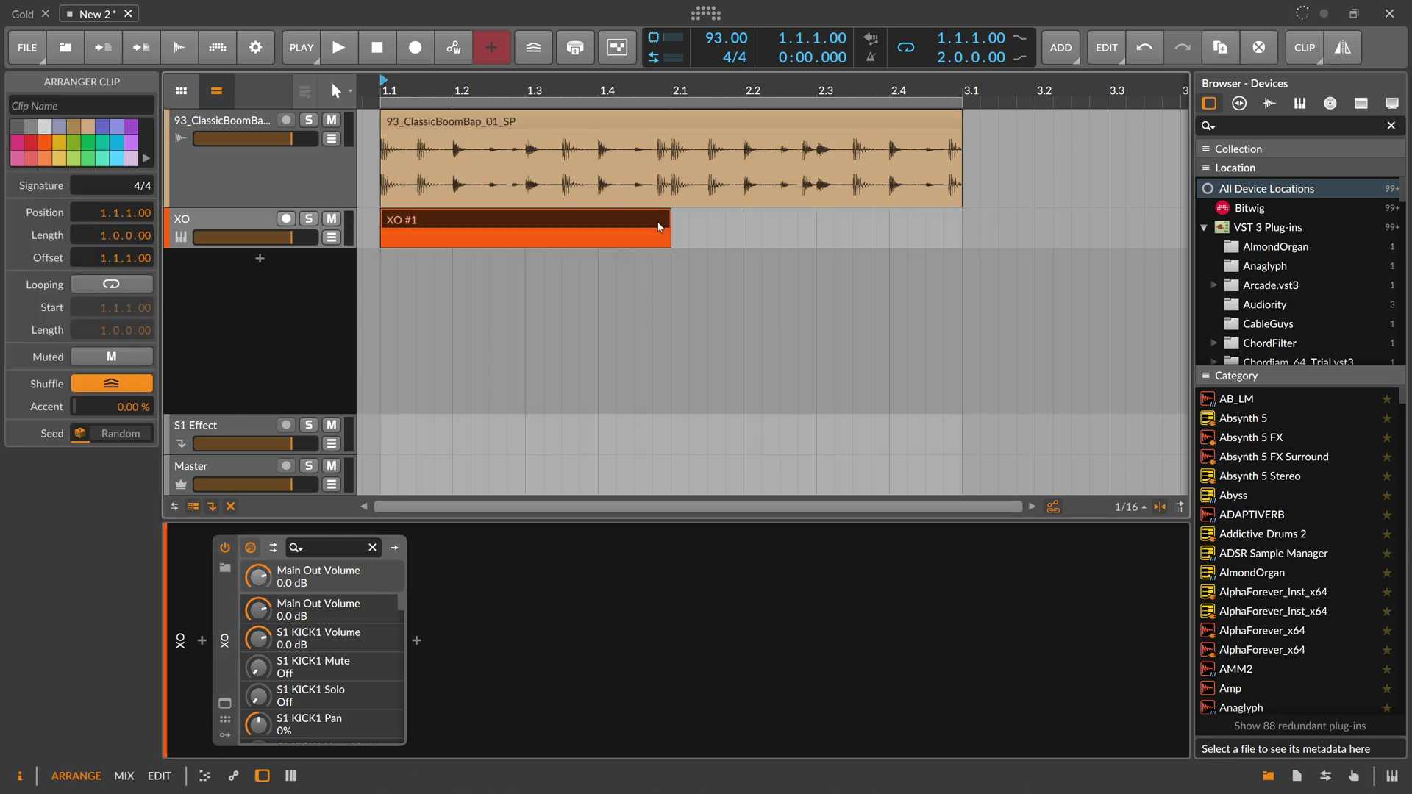
pyautogui.moveTo(668, 219); pyautogui.dragTo(961, 248)
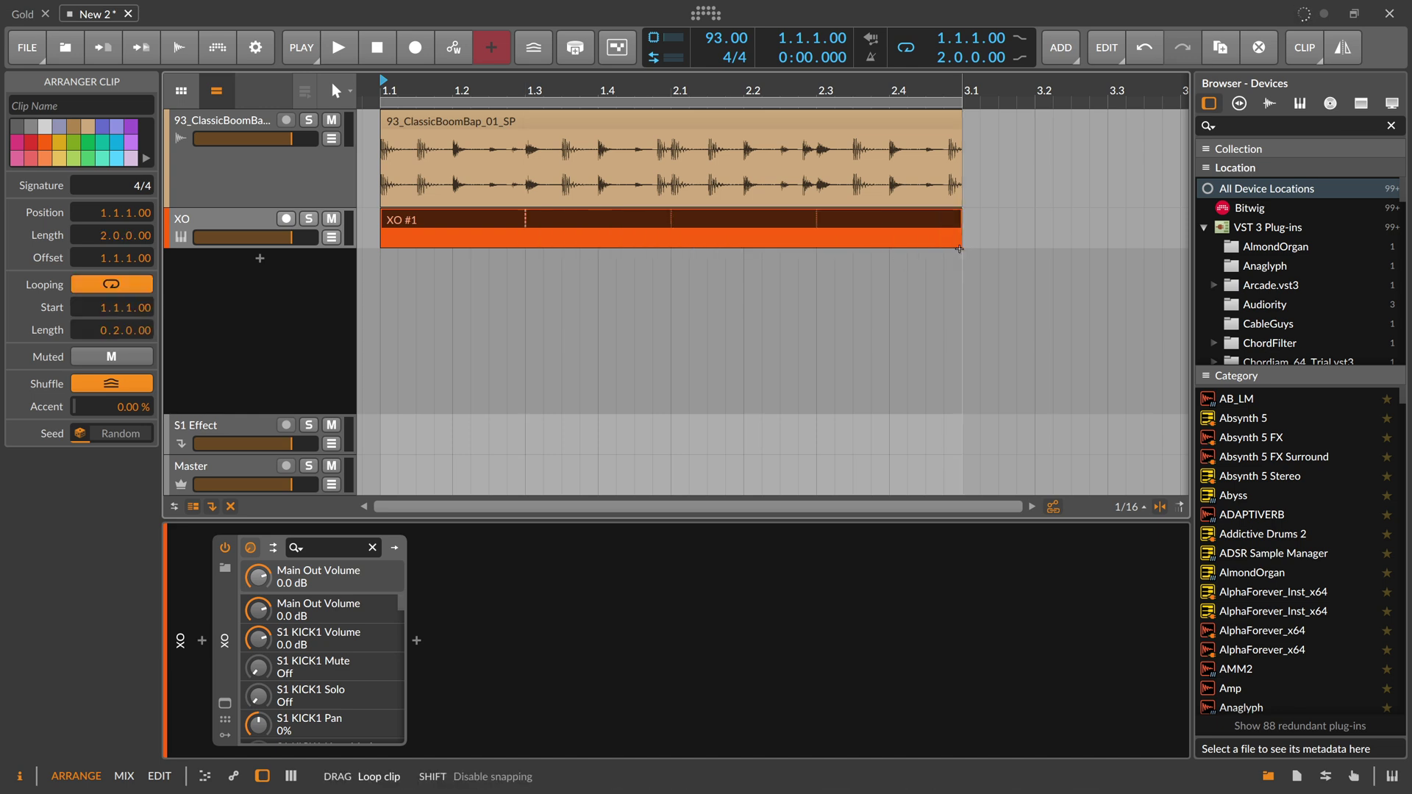
pyautogui.doubleClick(457, 220)
pyautogui.scroll(-3, 371, 641)
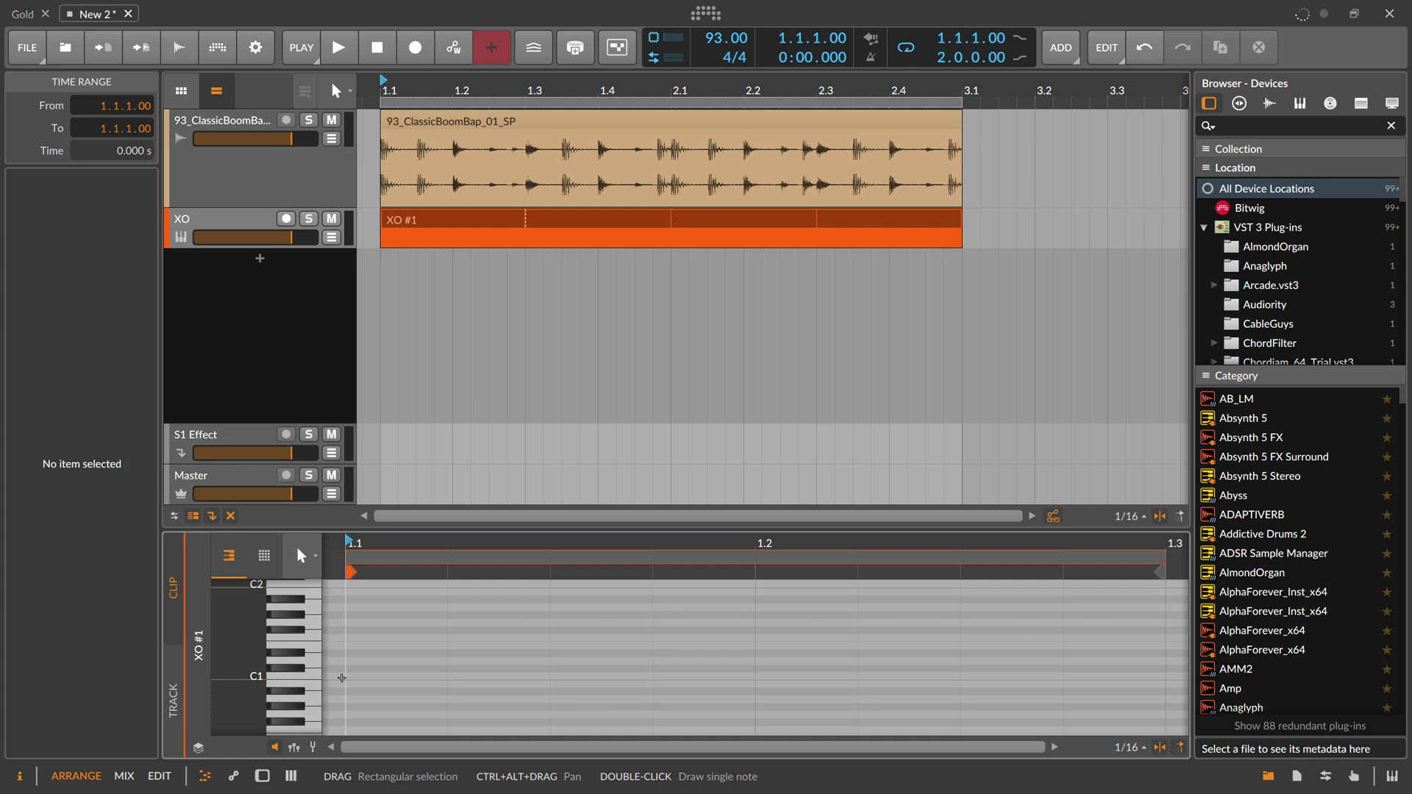
# Add a C1 note at 1.1.1 and a D1 note at 1.2.1, and set the clip's loop length to one bar
pyautogui.doubleClick(362, 675)
pyautogui.scroll(-4, 371, 674)
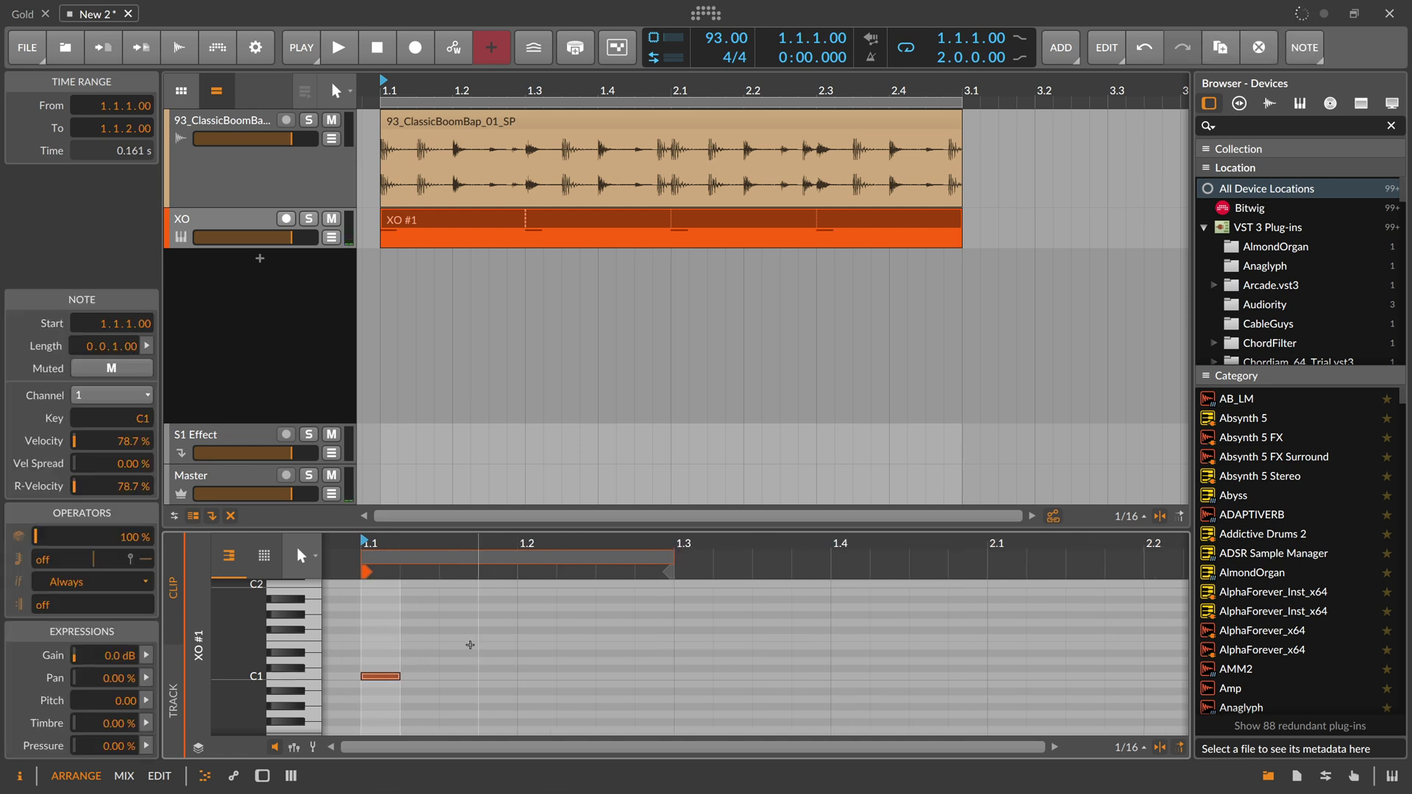
pyautogui.doubleClick(461, 647)
pyautogui.moveTo(460, 647); pyautogui.dragTo(541, 664)
pyautogui.doubleClick(540, 664)
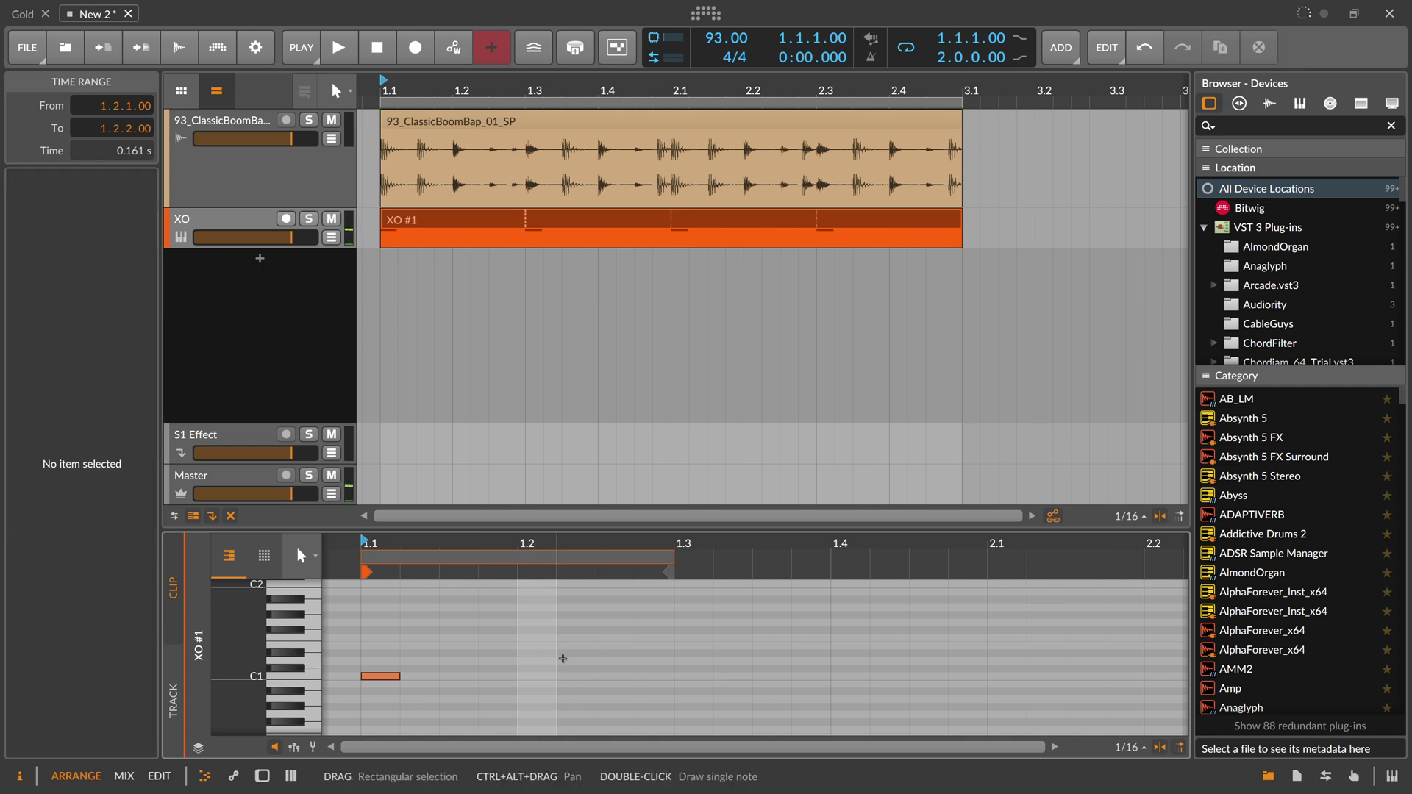
pyautogui.doubleClick(544, 659)
pyautogui.moveTo(578, 542); pyautogui.dragTo(747, 573)
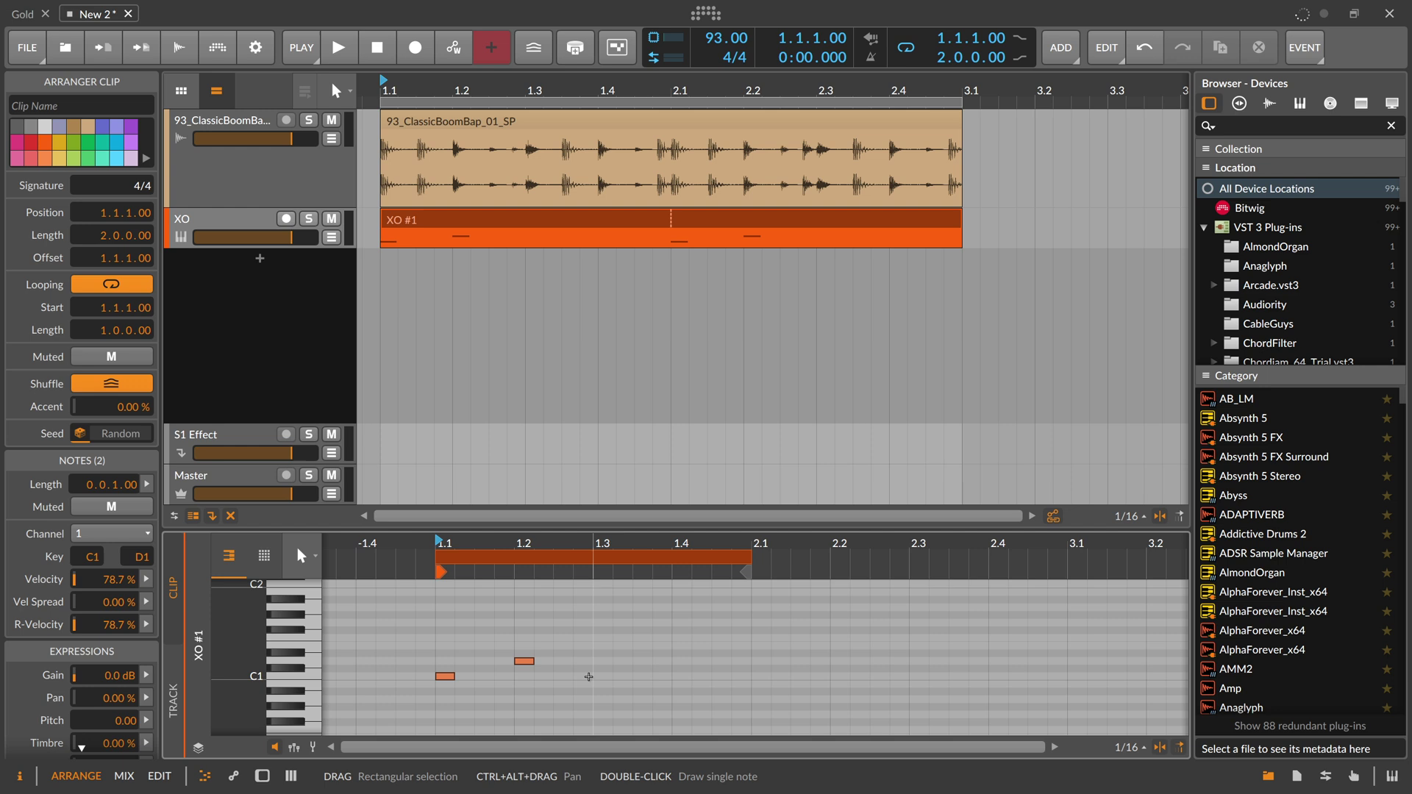
# Add sixteenth C1 notes at 1.2.4 and 1.3.3 and a D1 note at 1.4.1 to the XO clip
pyautogui.doubleClick(589, 677)
pyautogui.doubleClick(623, 677)
pyautogui.doubleClick(643, 676)
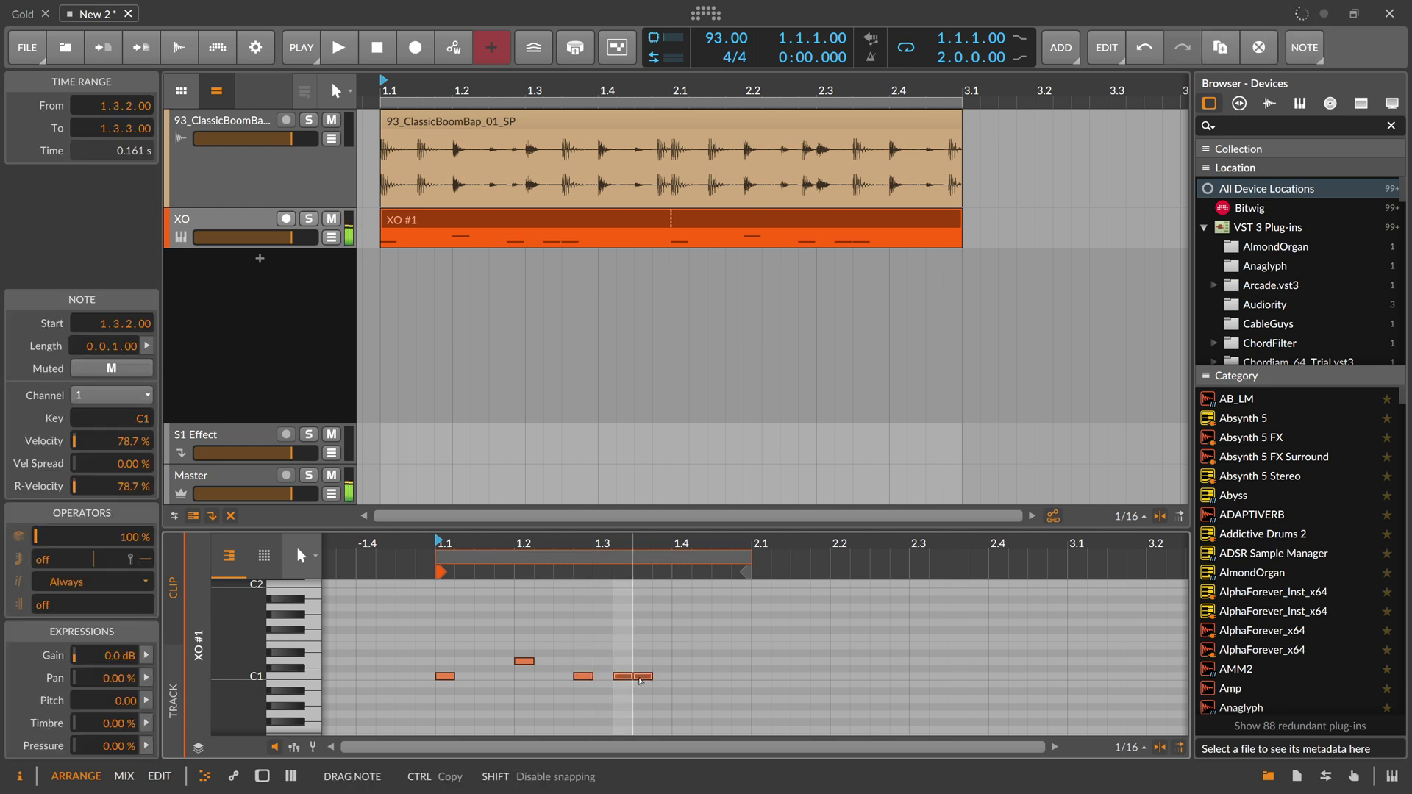
pyautogui.click(656, 666)
pyautogui.moveTo(639, 681); pyautogui.dragTo(684, 663)
pyautogui.doubleClick(680, 656)
pyautogui.click(595, 650)
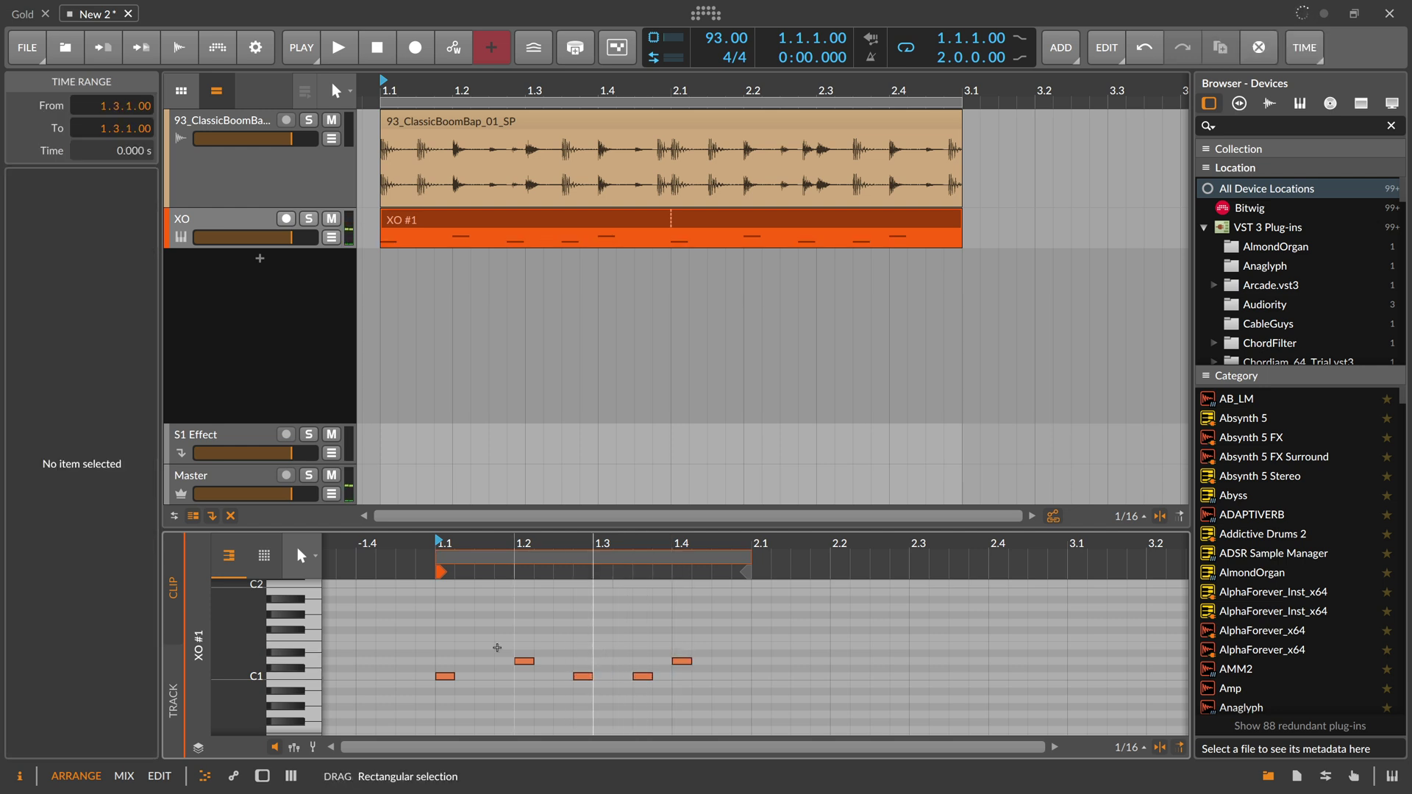
# Add E1 hi-hat notes at 1.1.1 and 1.1.2 and reduce the second note's velocity to 49.2 %
pyautogui.doubleClick(445, 646)
pyautogui.doubleClick(465, 646)
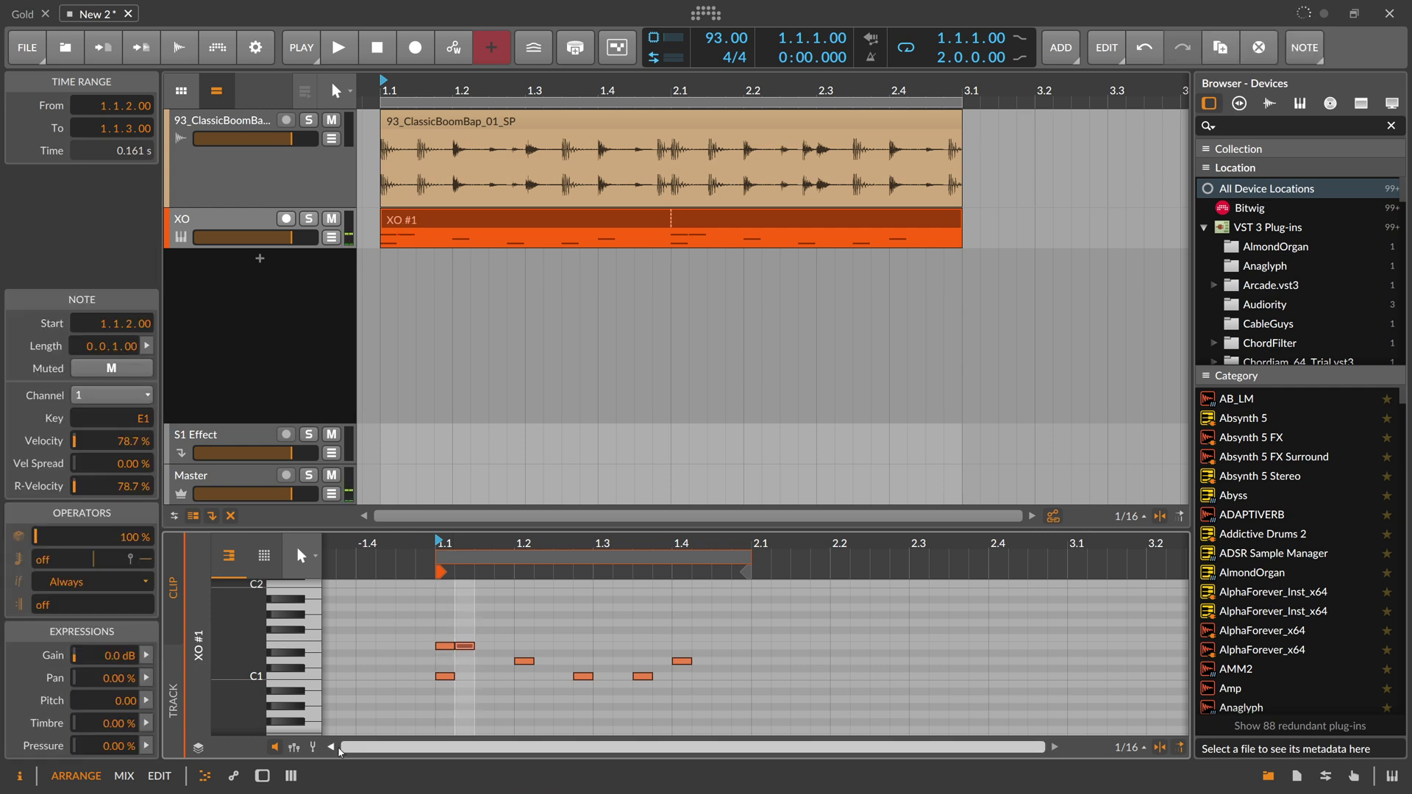
pyautogui.click(294, 749)
pyautogui.moveTo(456, 694); pyautogui.dragTo(456, 708)
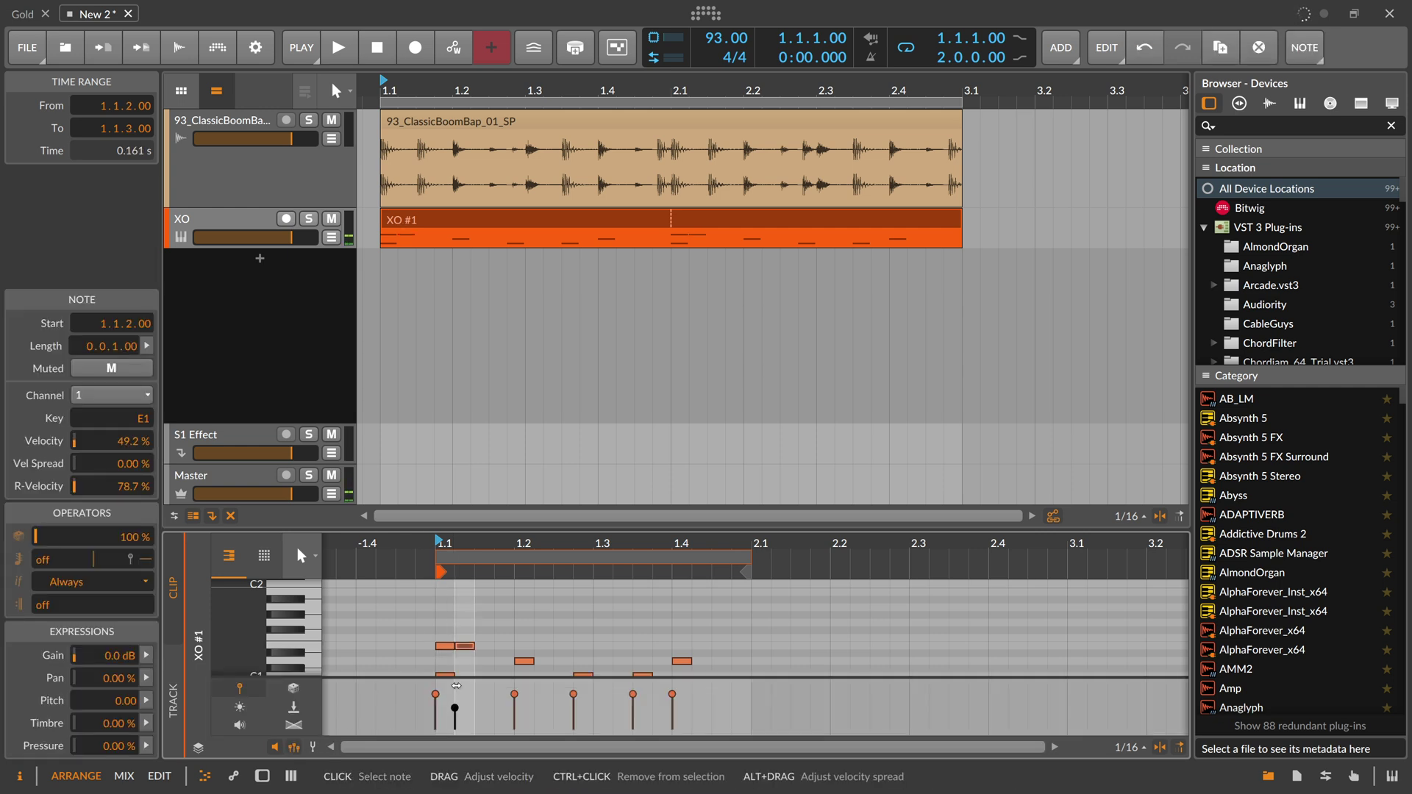
# Duplicate the pair of E1 hi-hat notes repeatedly until they fill the one-bar loop up to 2.1
pyautogui.moveTo(453, 546); pyautogui.dragTo(447, 599)
pyautogui.scroll(-1, 447, 601)
pyautogui.scroll(1, 446, 613)
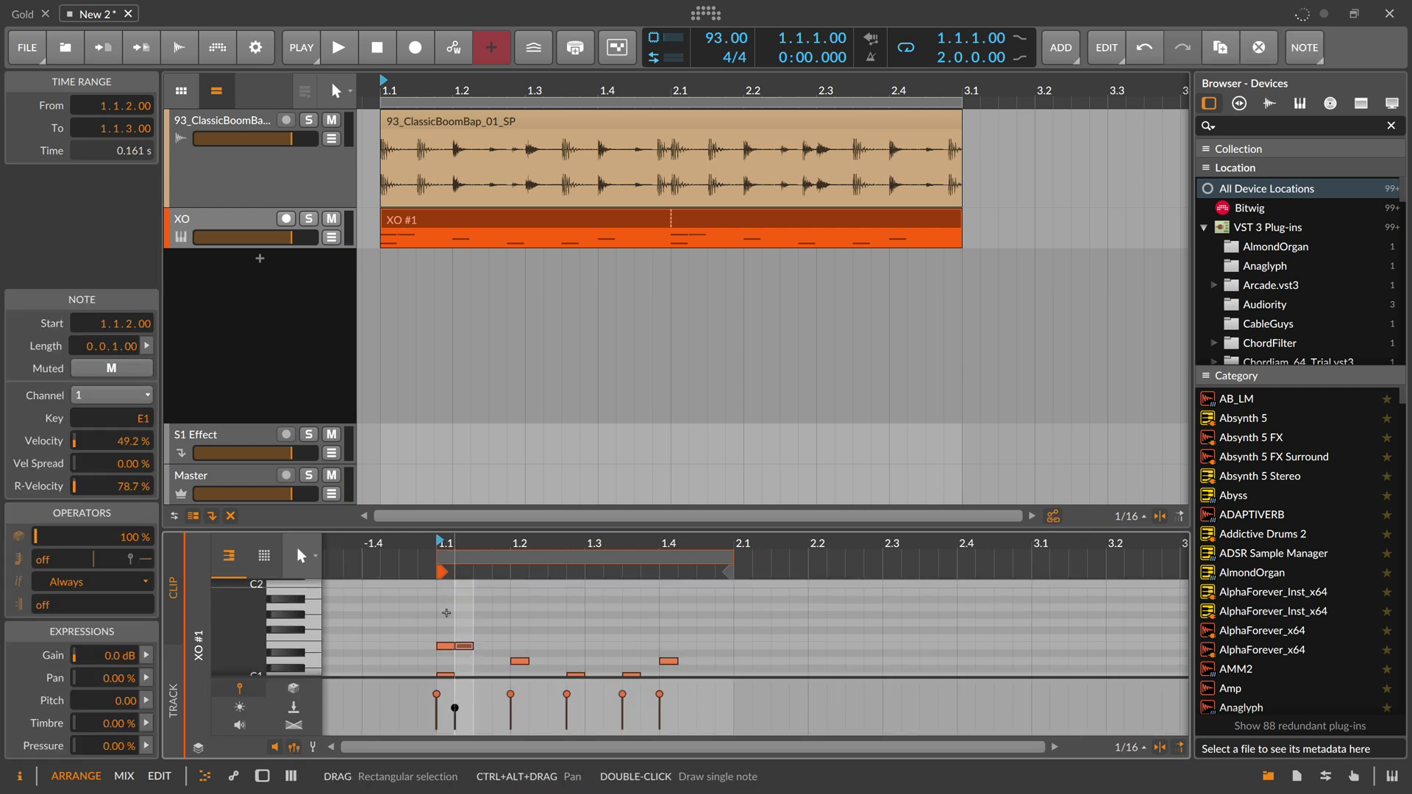
pyautogui.moveTo(446, 531); pyautogui.dragTo(446, 377)
pyautogui.click(469, 477)
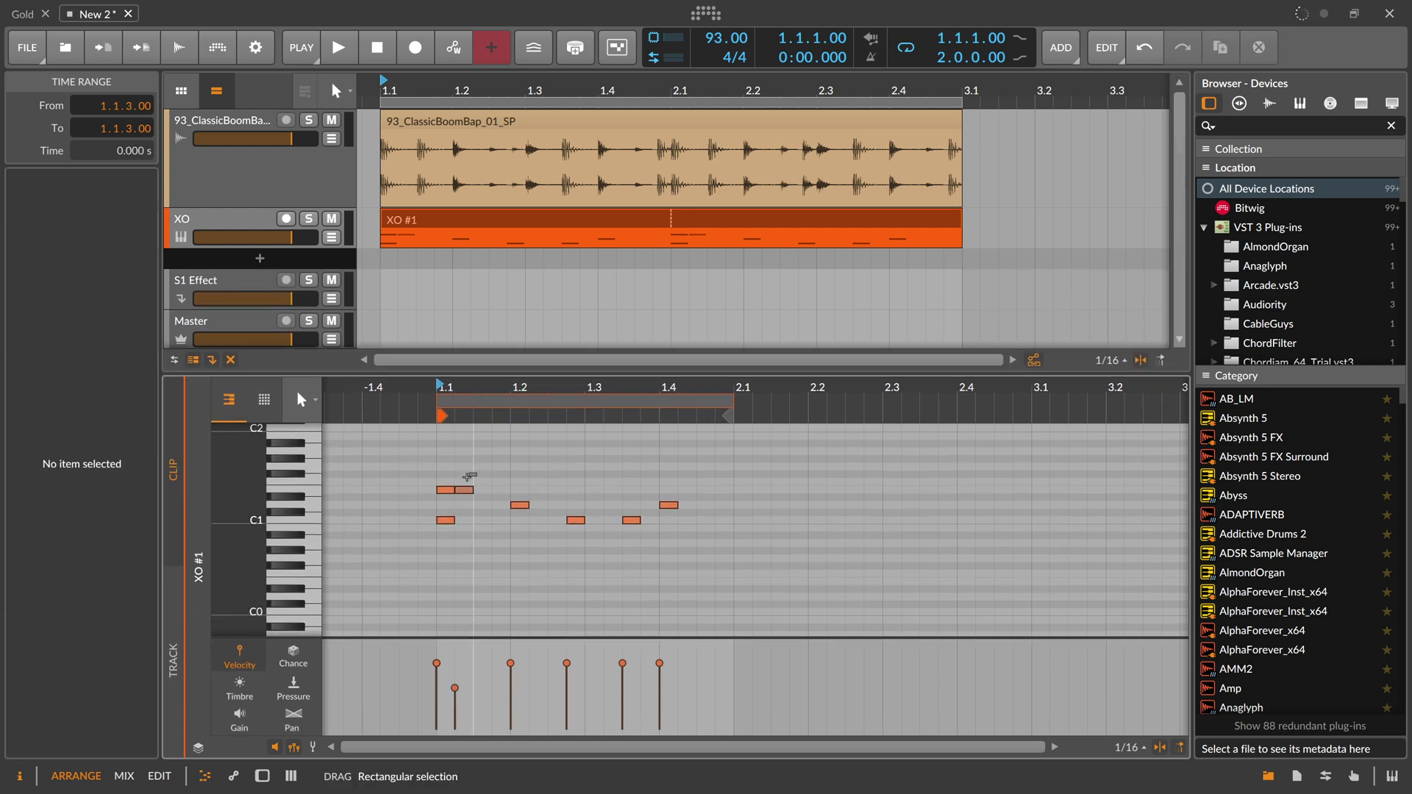
pyautogui.moveTo(469, 477); pyautogui.dragTo(435, 496)
pyautogui.hotkey('ctrl', 'd')
pyautogui.hotkey('ctrl', 'd')
pyautogui.hotkey('ctrl', 'd')
pyautogui.hotkey('ctrl', 'd')
pyautogui.hotkey('ctrl', 'd')
pyautogui.hotkey('ctrl', 'd')
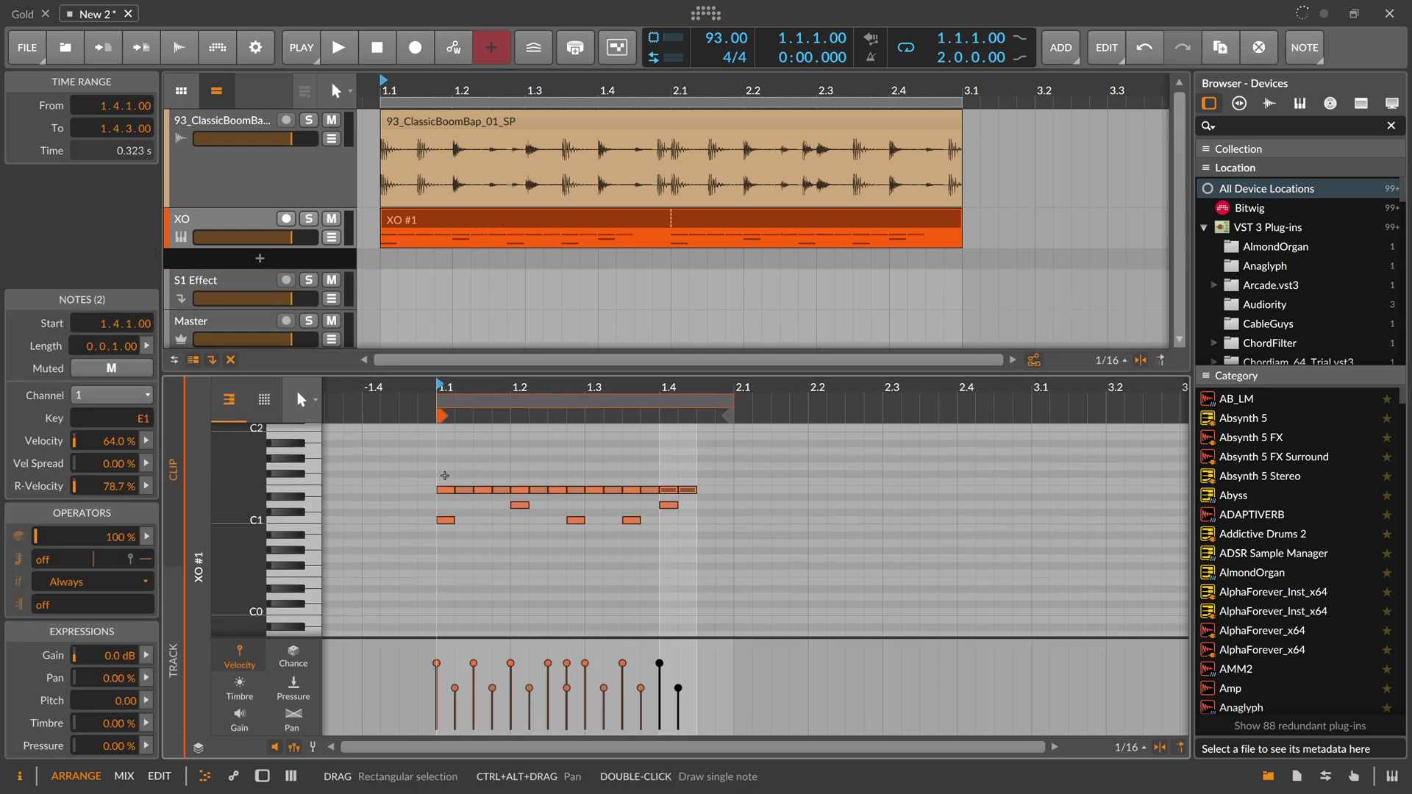
pyautogui.hotkey('ctrl', 'd')
# Play the beat and move the C1 note at 1.2.4 one sixteenth earlier to 1.2.3
pyautogui.press('space')
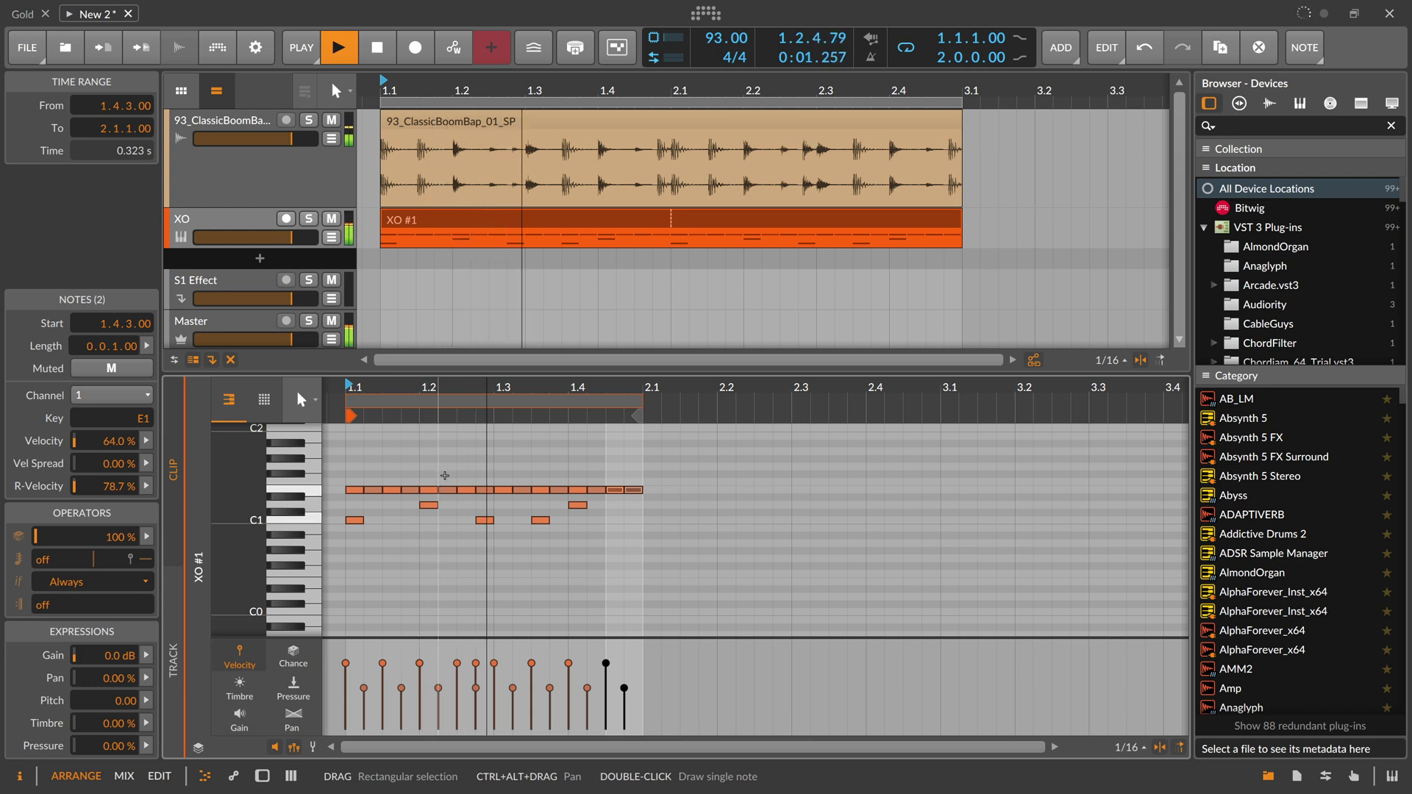
pyautogui.click(486, 521)
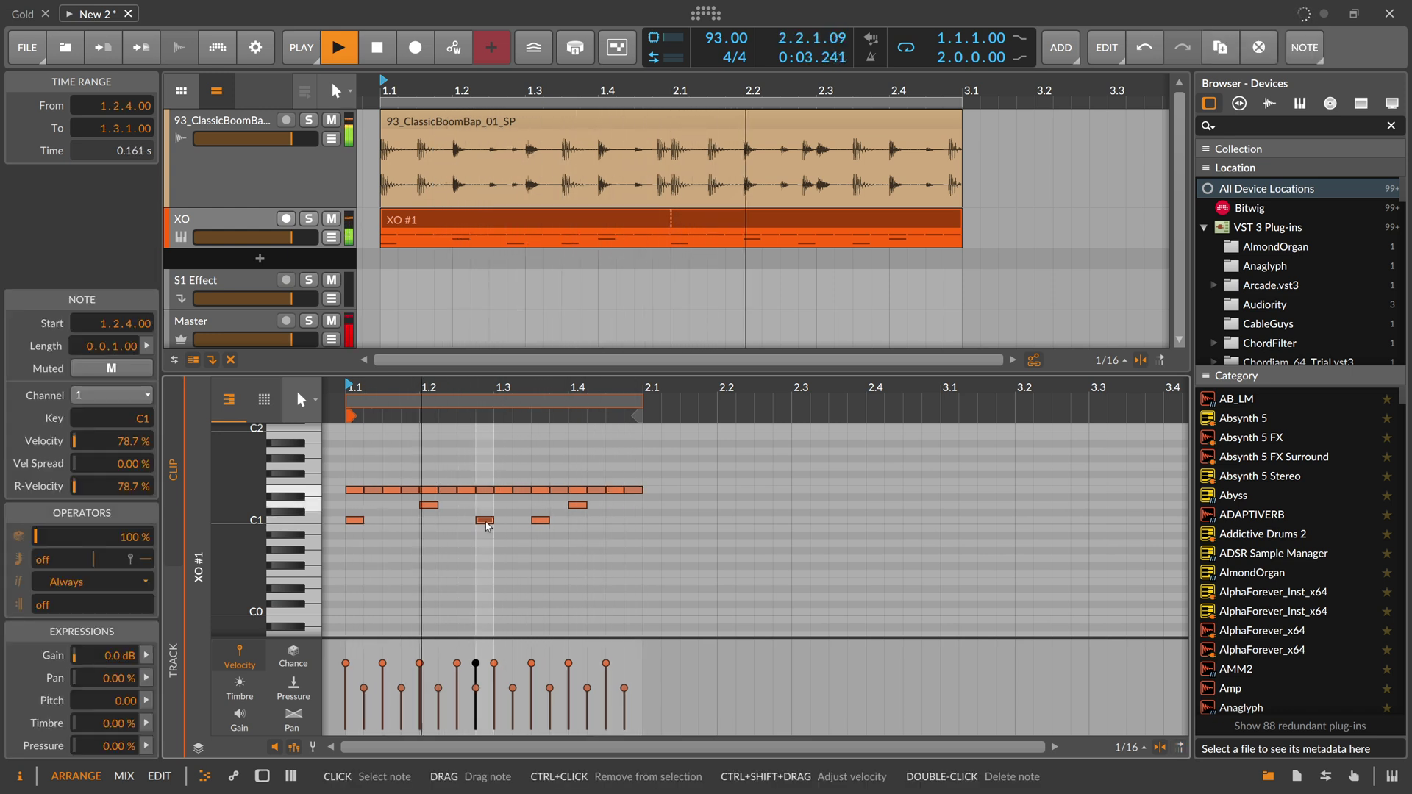
pyautogui.moveTo(486, 521); pyautogui.dragTo(468, 521)
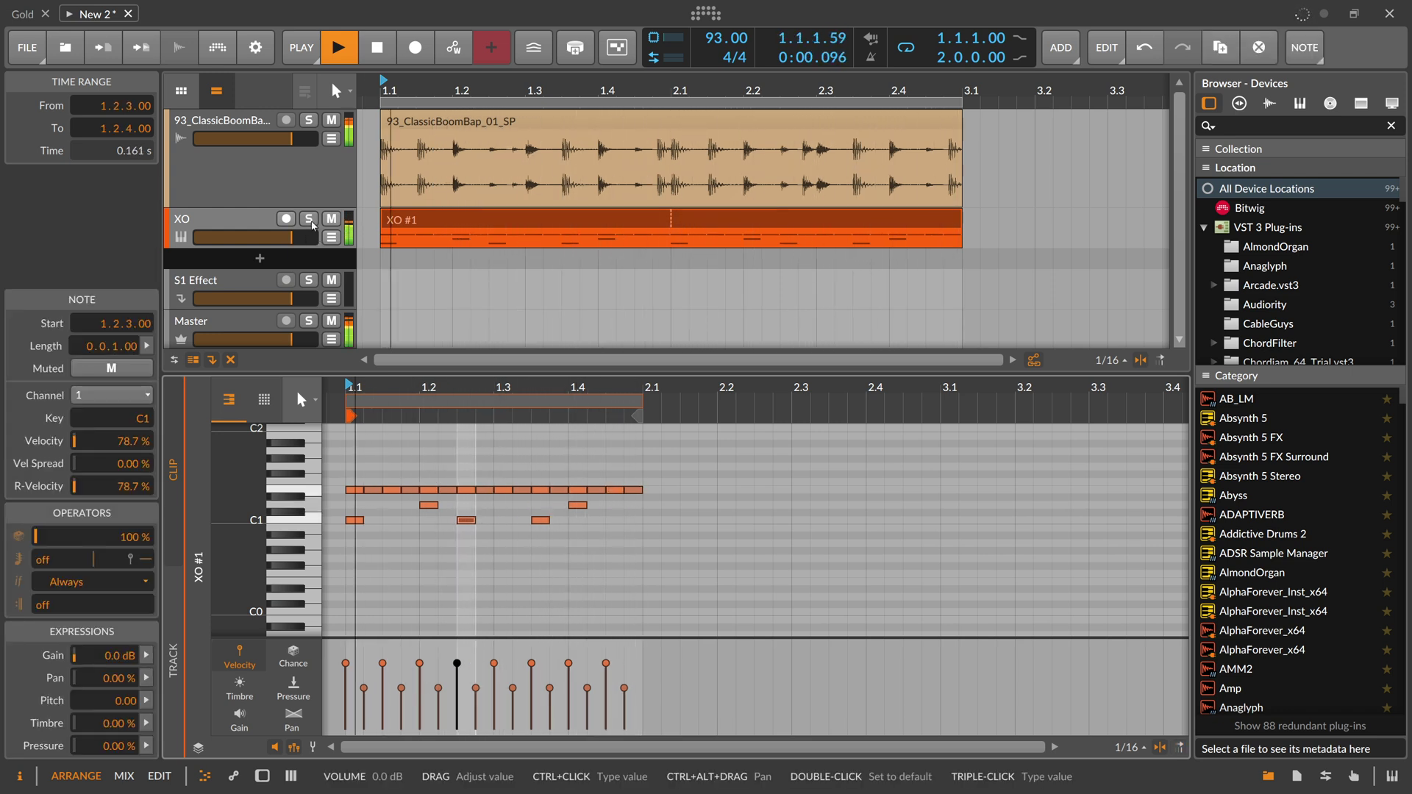
# Solo the XO track and check the closed hi-hat and snare slot volumes in the plug-in window
pyautogui.click(311, 219)
pyautogui.doubleClick(259, 219)
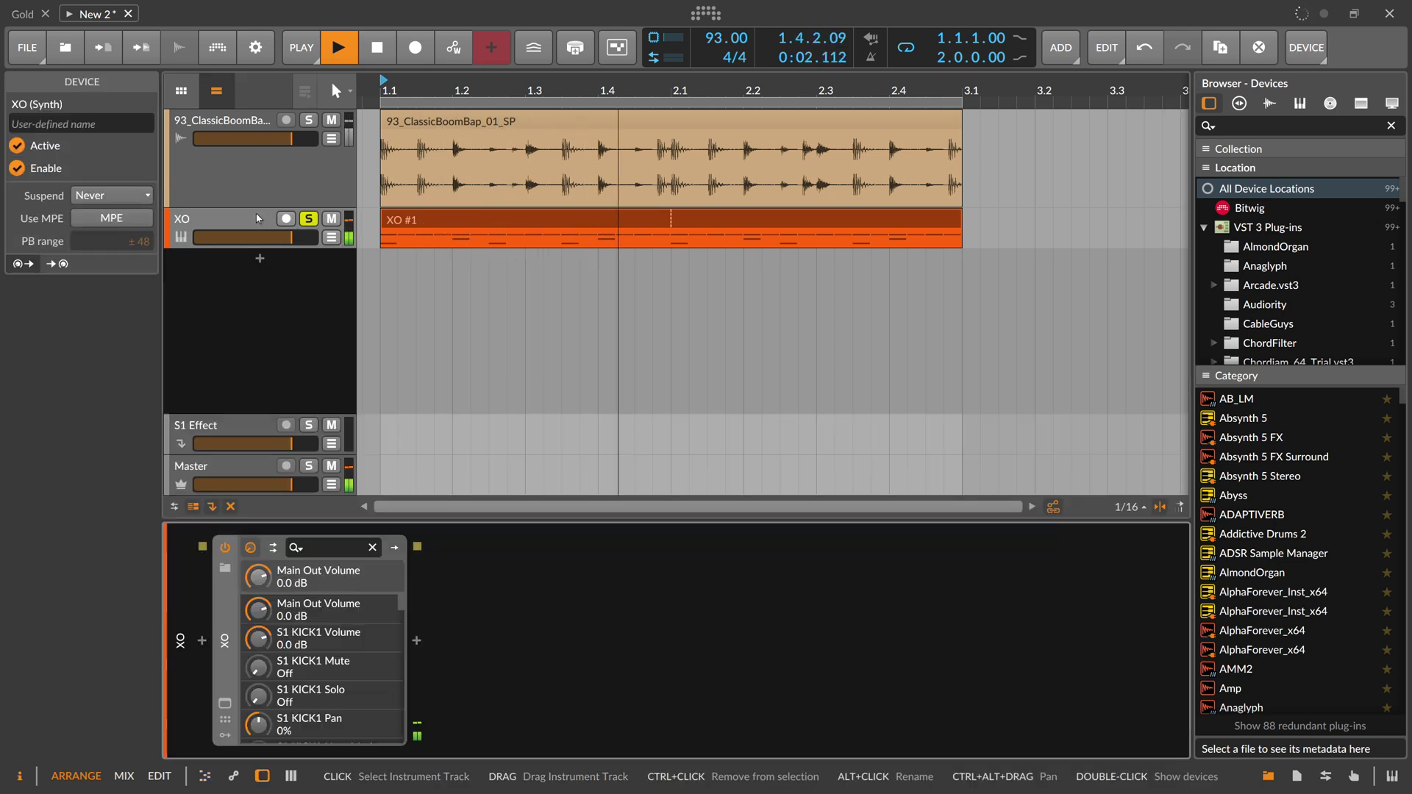
pyautogui.click(225, 703)
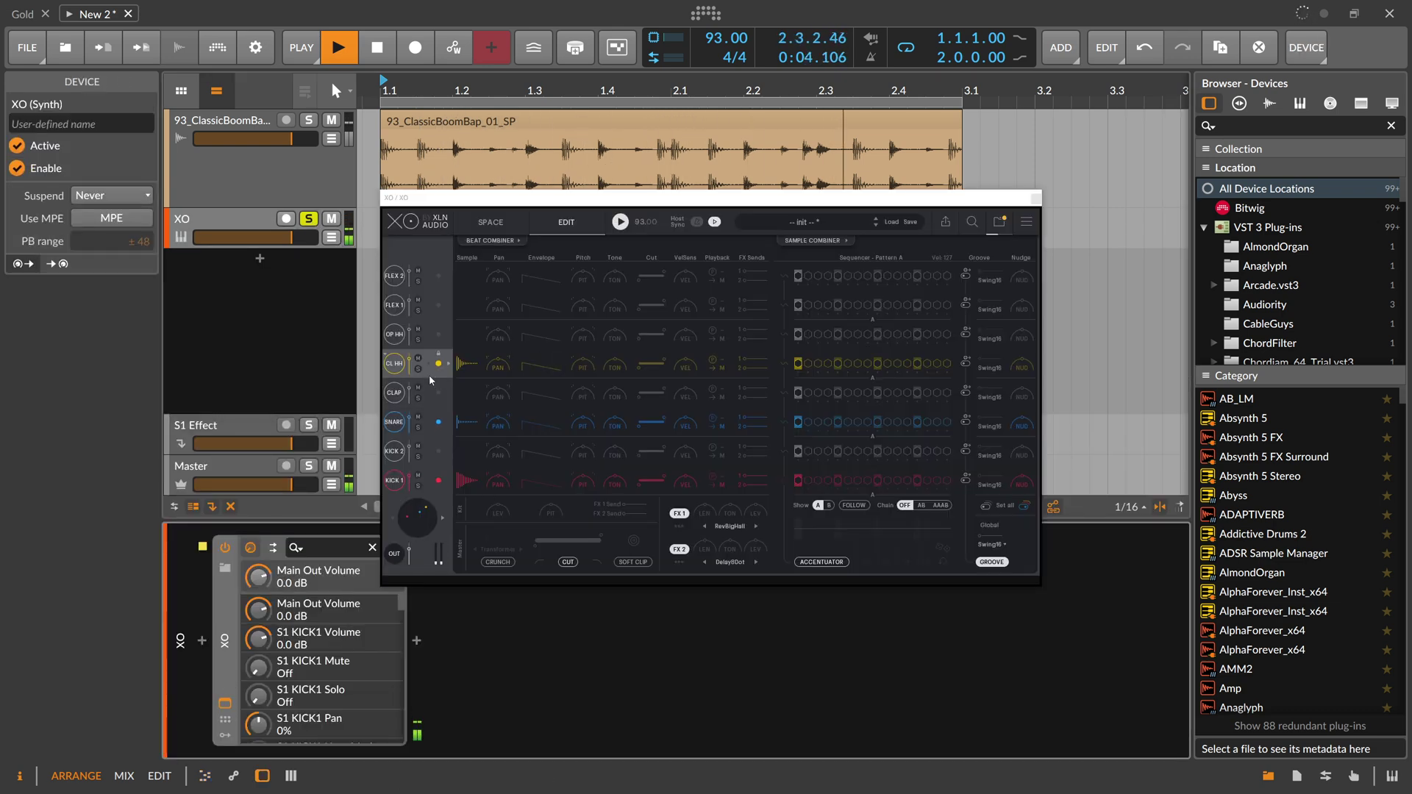
pyautogui.moveTo(409, 359); pyautogui.dragTo(410, 365)
pyautogui.moveTo(409, 416); pyautogui.dragTo(409, 417)
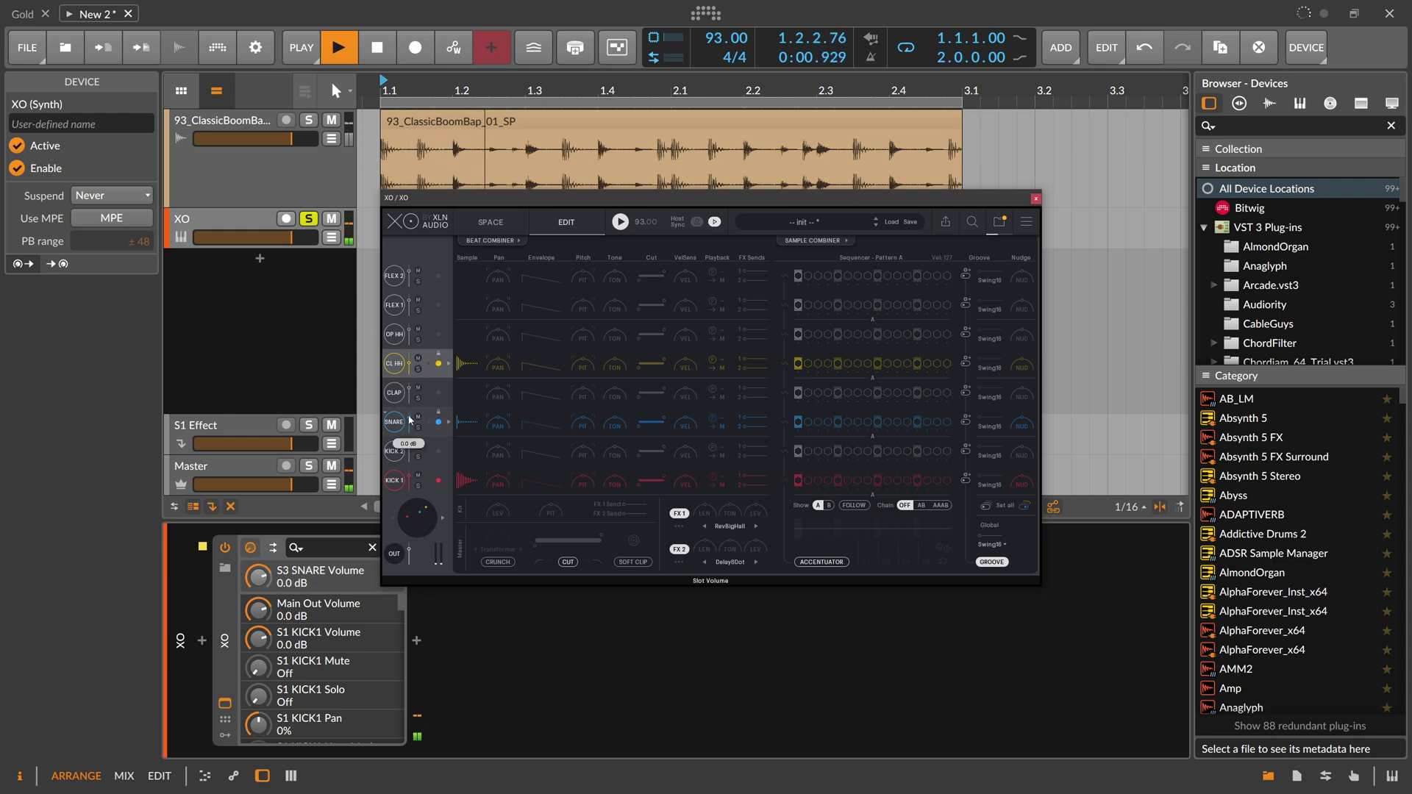
pyautogui.click(472, 123)
pyautogui.moveTo(470, 204); pyautogui.dragTo(507, 284)
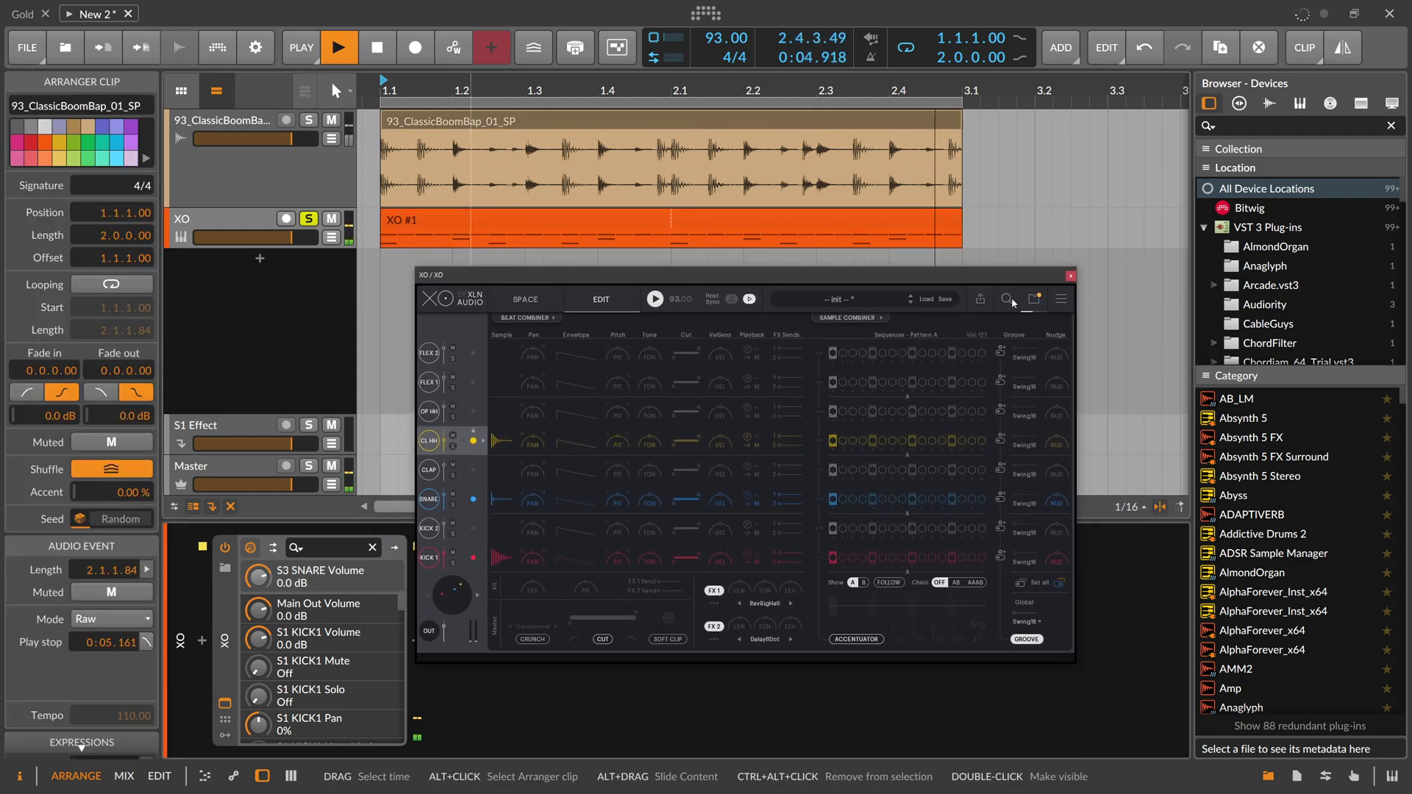
pyautogui.click(1071, 276)
# Add a Peak Limiter after XO with its input gain at about +9.2 dB, and unsolo the XO track
pyautogui.click(416, 641)
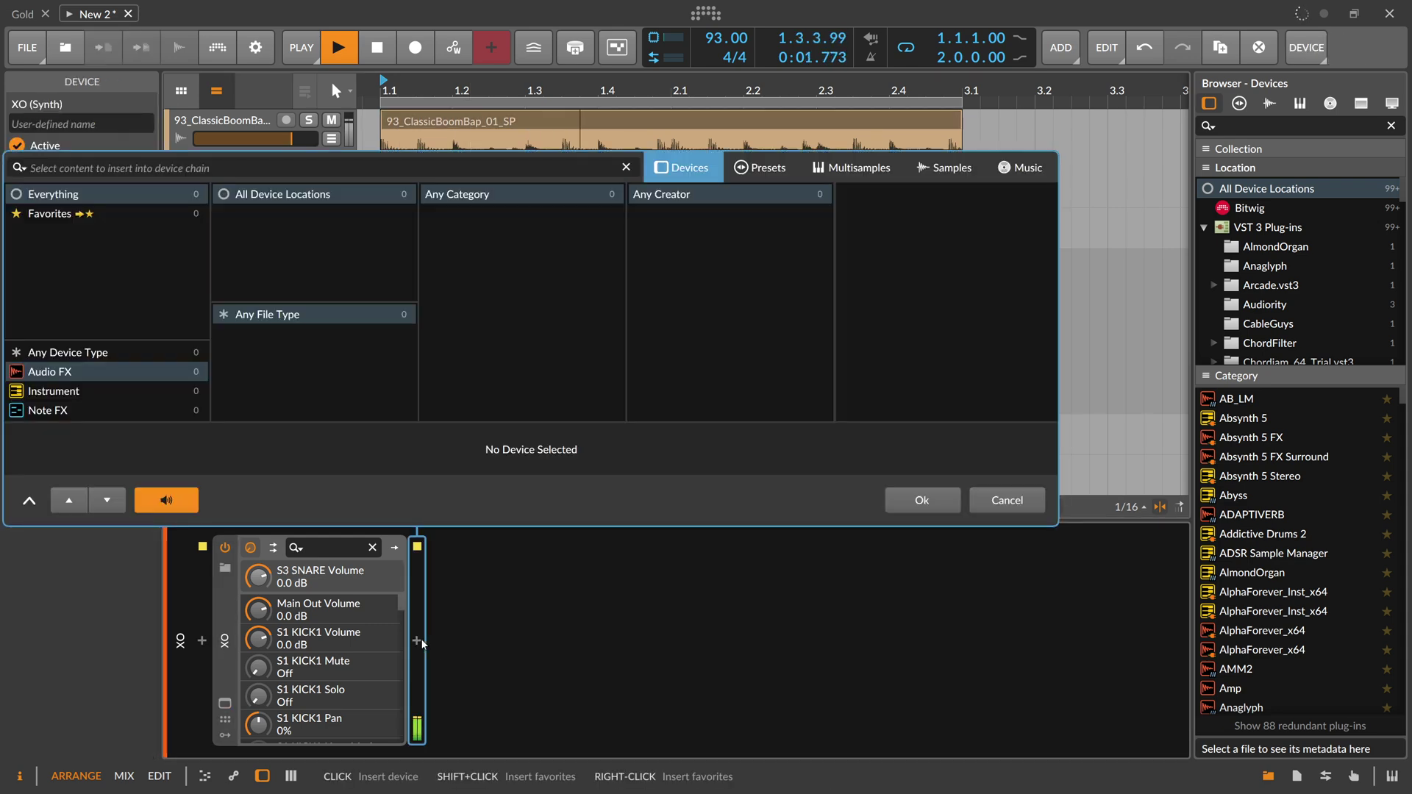
pyautogui.write('peak')
pyautogui.press('Return')
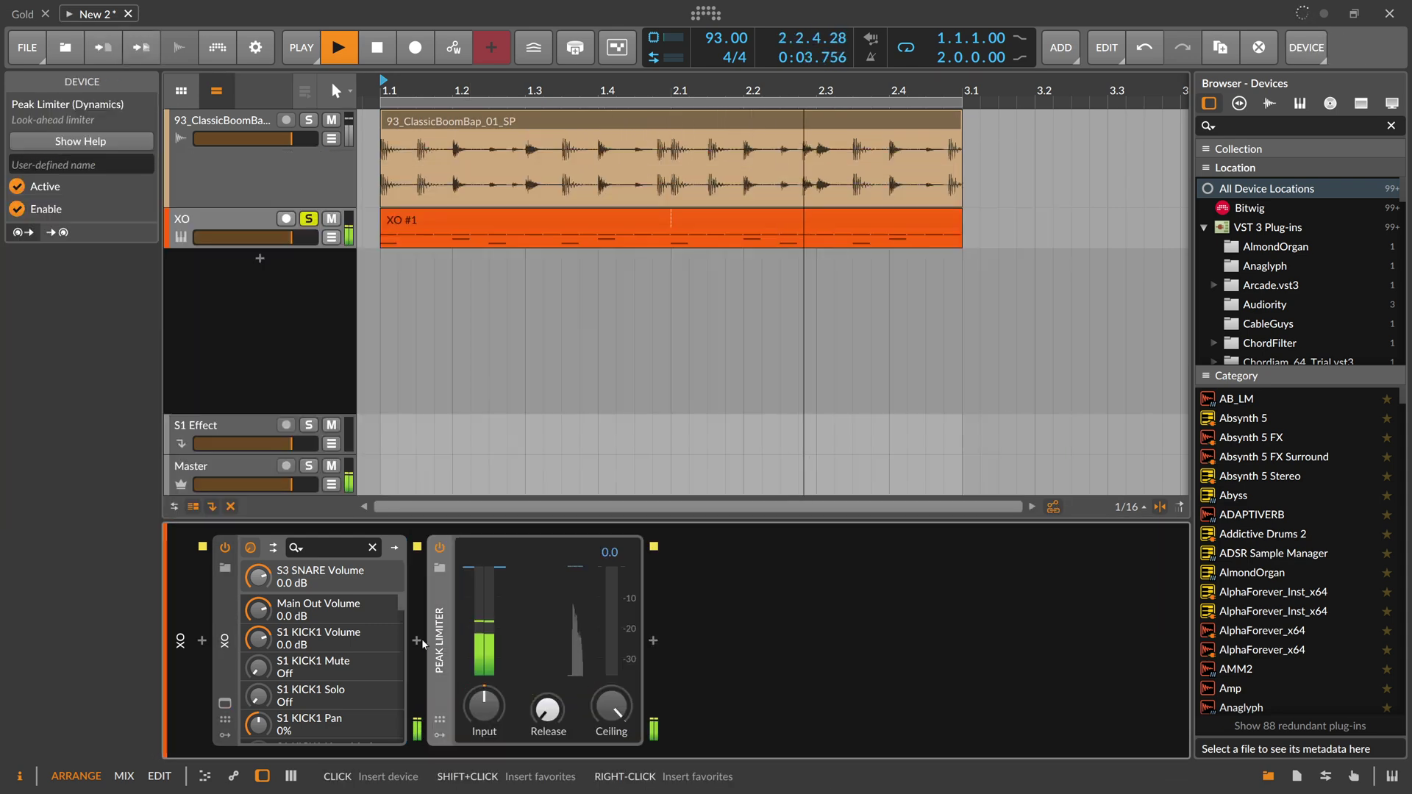
pyautogui.moveTo(484, 706); pyautogui.dragTo(484, 679)
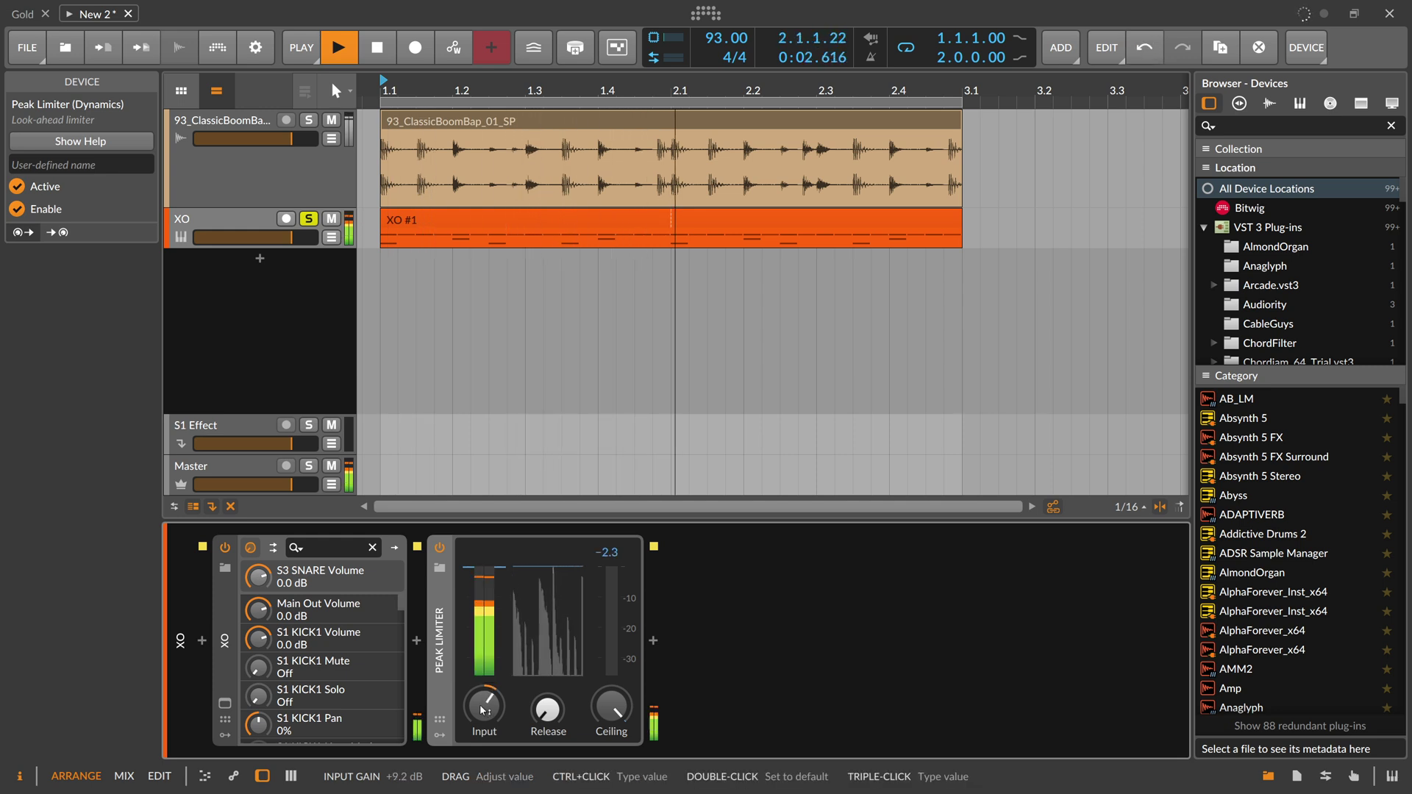
pyautogui.press('space')
pyautogui.click(309, 218)
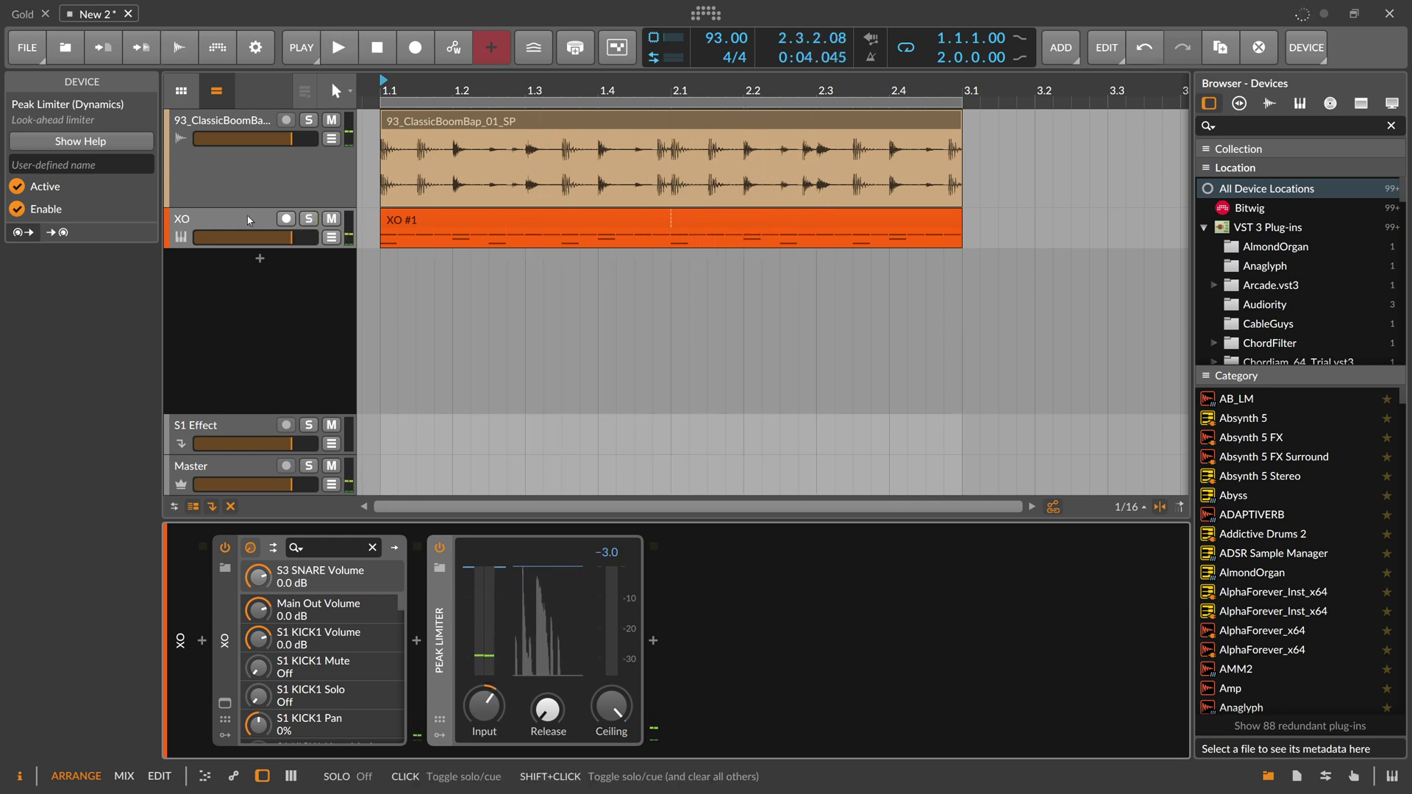
# Insert a Note Grid device in front of XO on the XO track
pyautogui.click(248, 219)
pyautogui.click(203, 641)
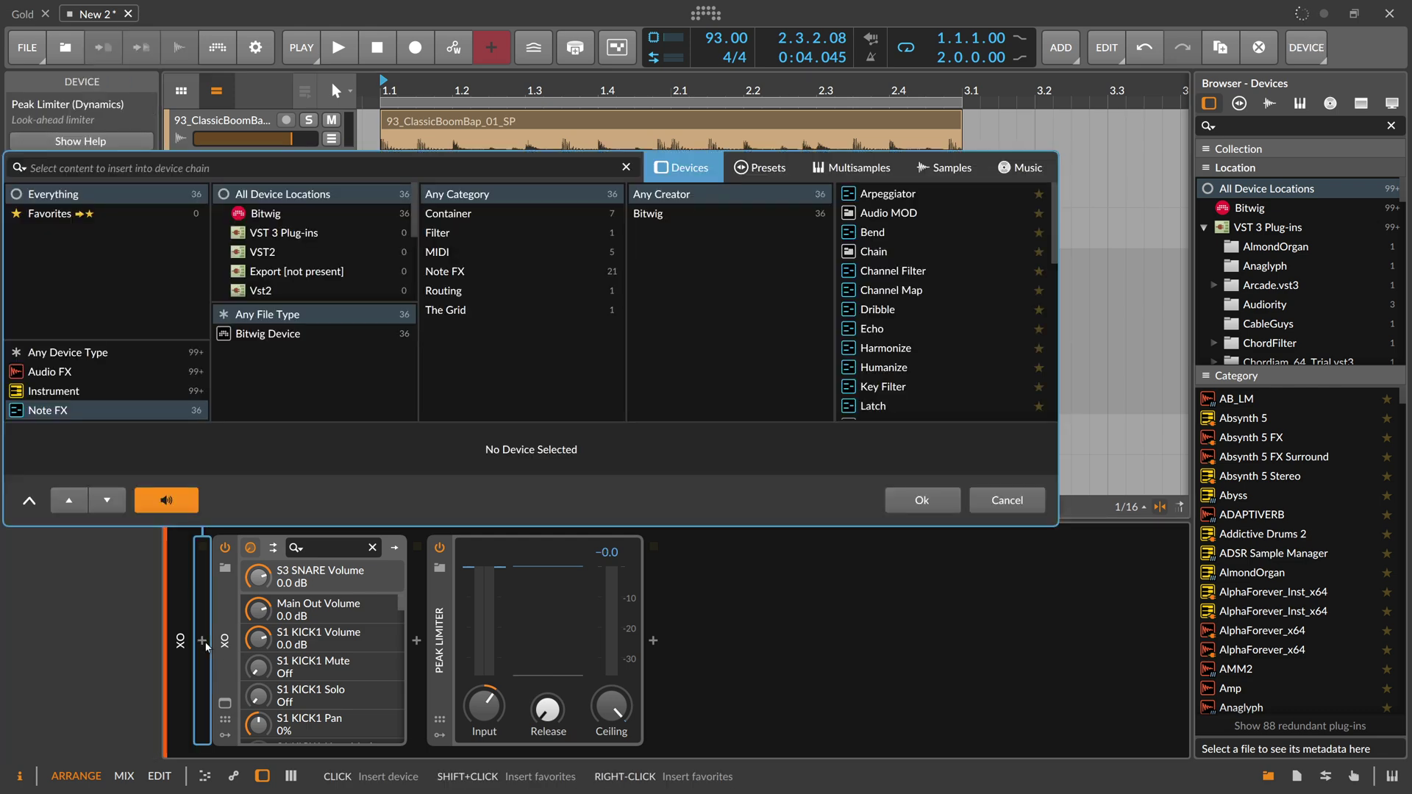
pyautogui.write('no')
pyautogui.press('Down')
pyautogui.press('Down')
pyautogui.press('Down')
pyautogui.press('Down')
pyautogui.press('Down')
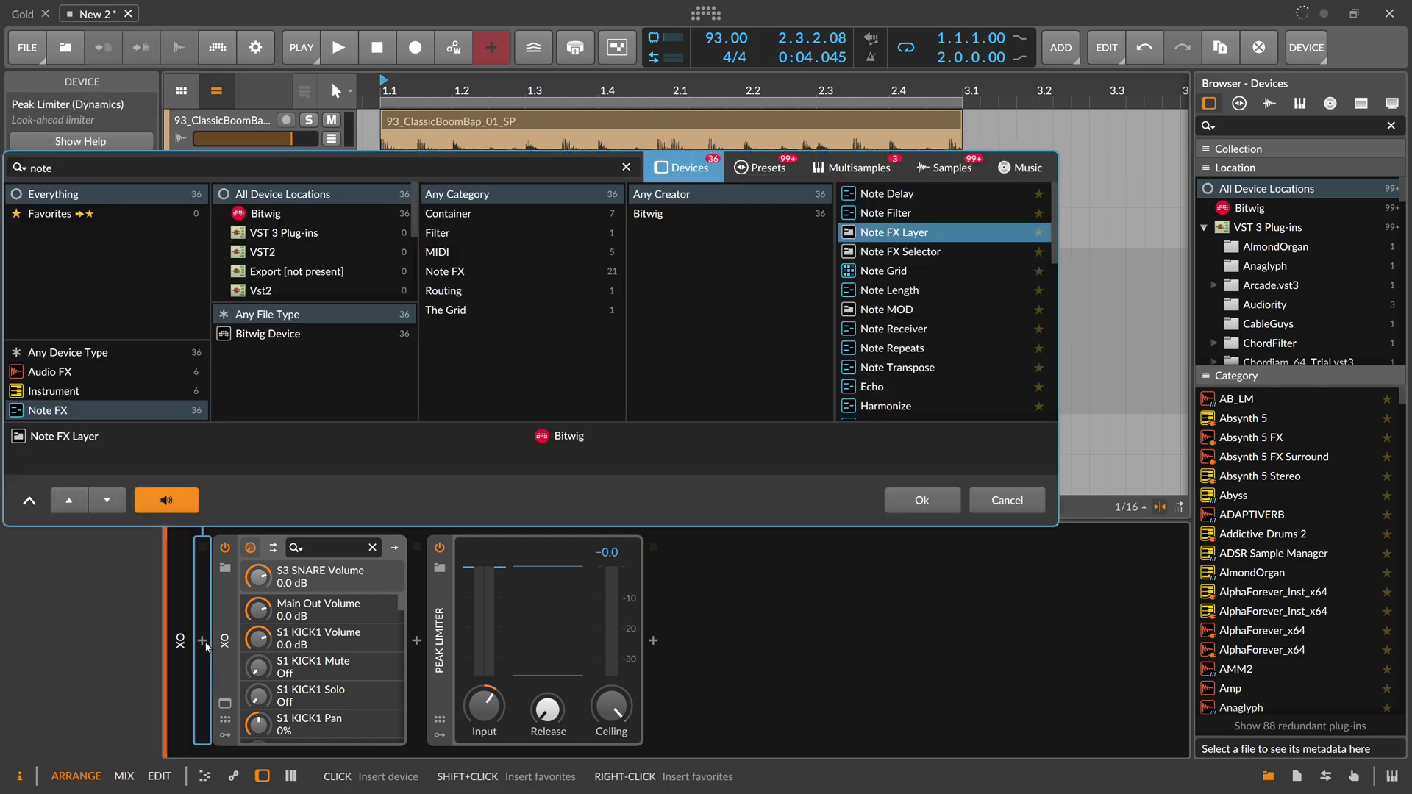
pyautogui.press('Return')
# Open the Note Grid patch with the device chain hidden and spread the Note In and Note Out modules apart
pyautogui.click(232, 244)
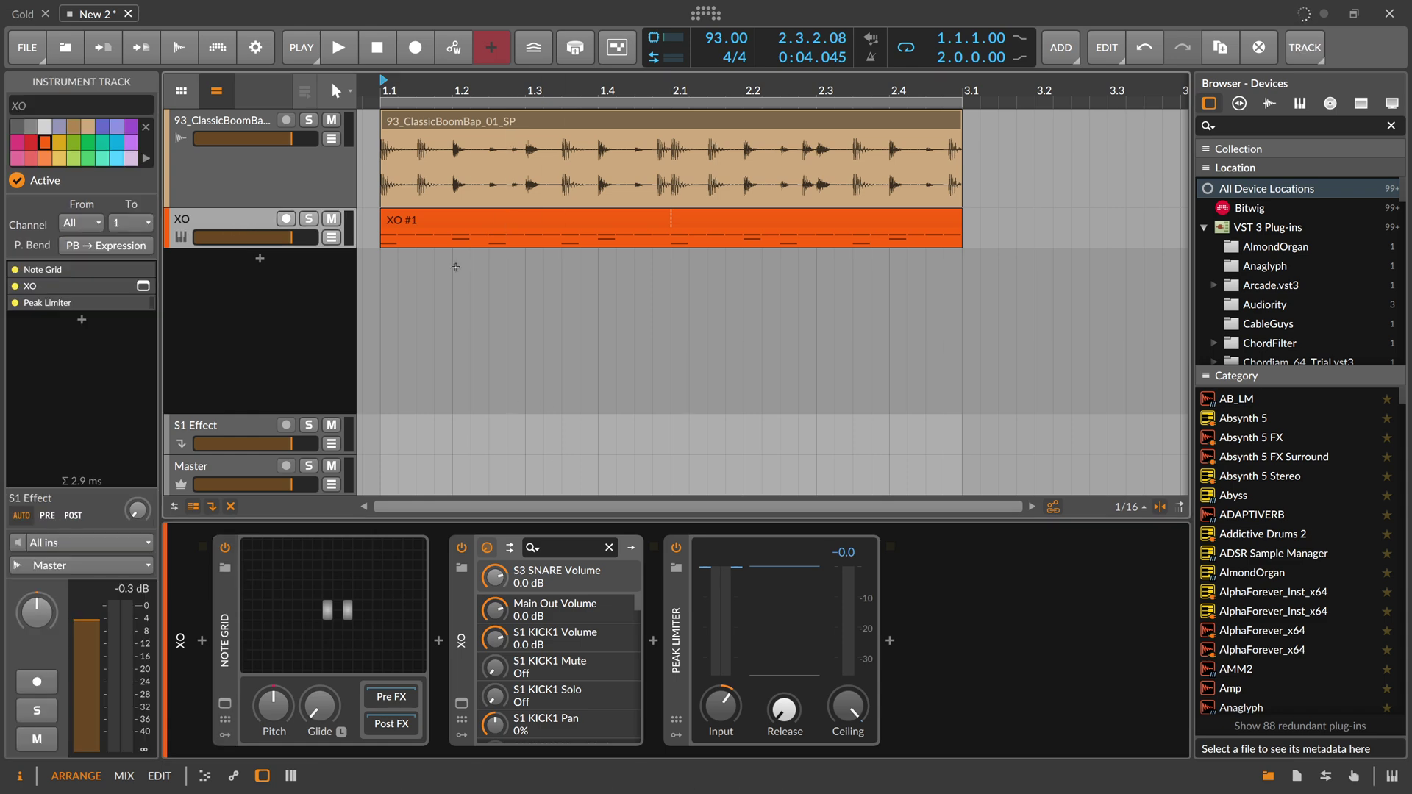
pyautogui.click(433, 224)
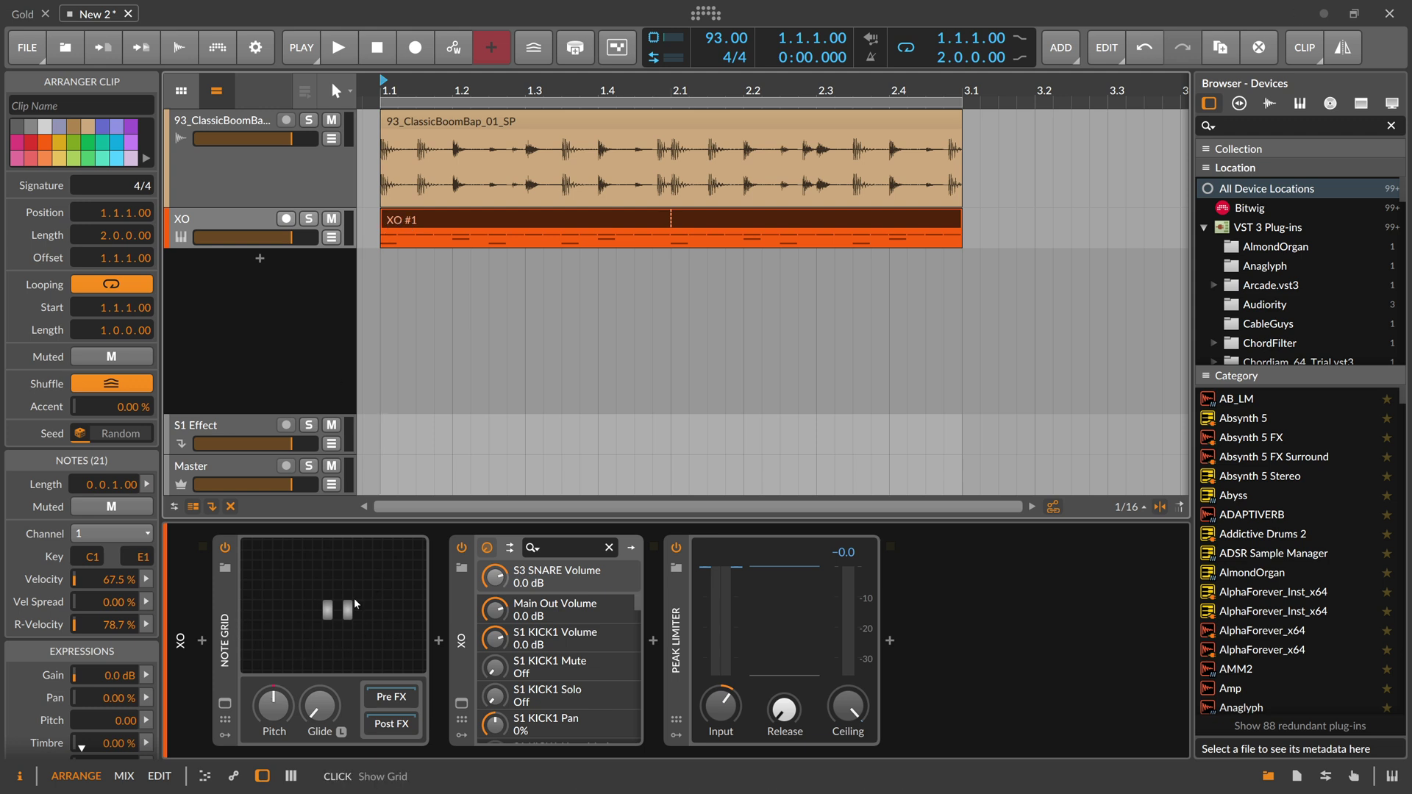
pyautogui.click(470, 625)
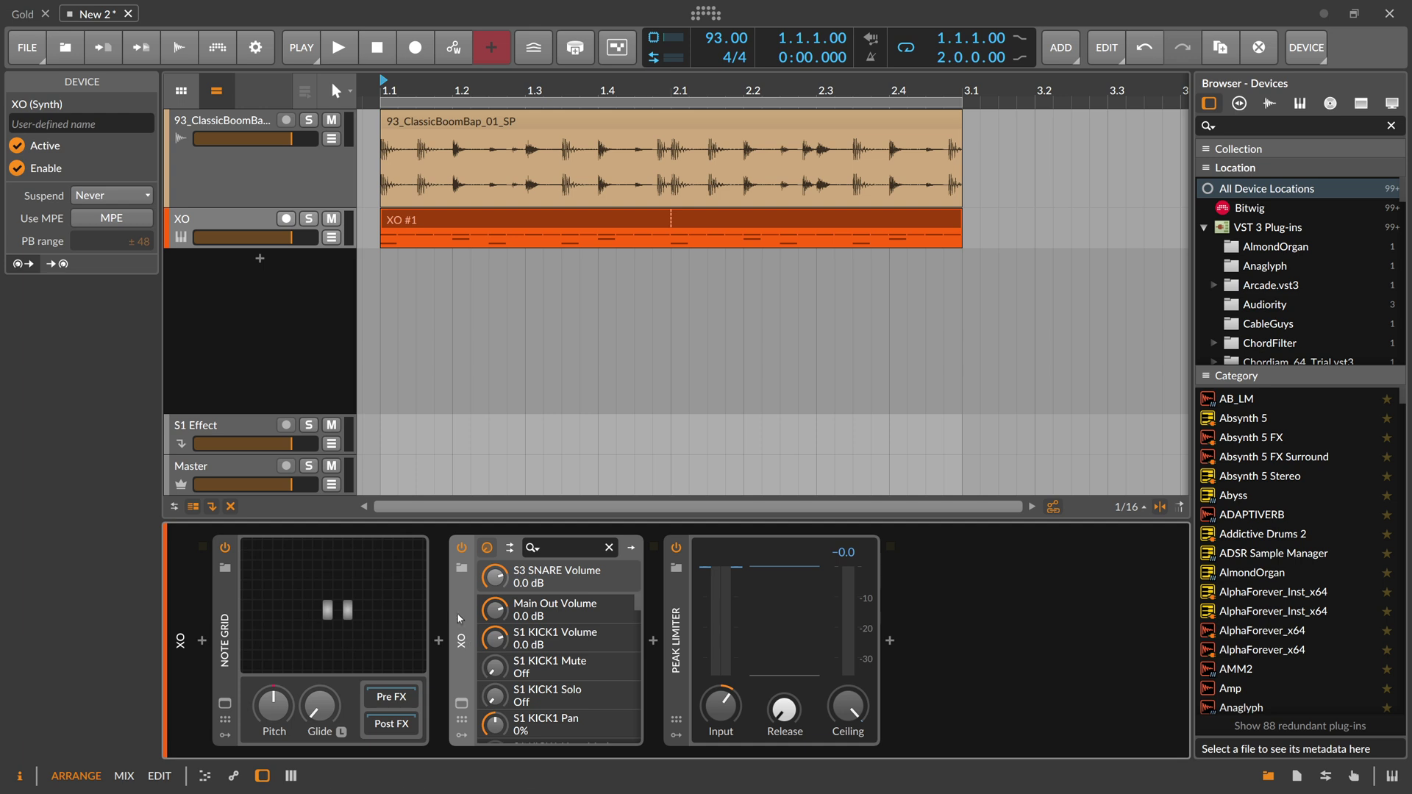
pyautogui.click(353, 610)
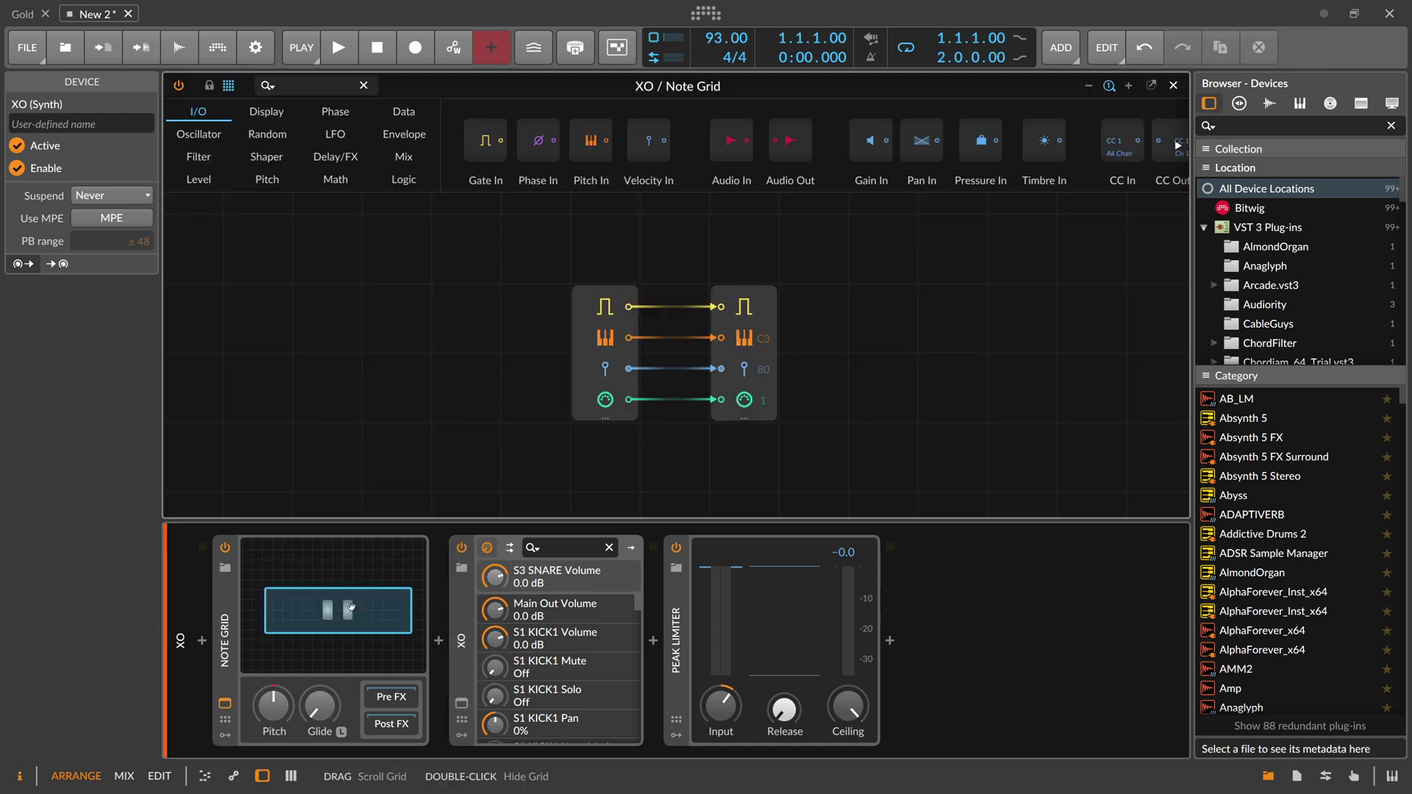
pyautogui.moveTo(559, 319); pyautogui.dragTo(384, 317)
pyautogui.moveTo(724, 298); pyautogui.dragTo(864, 301)
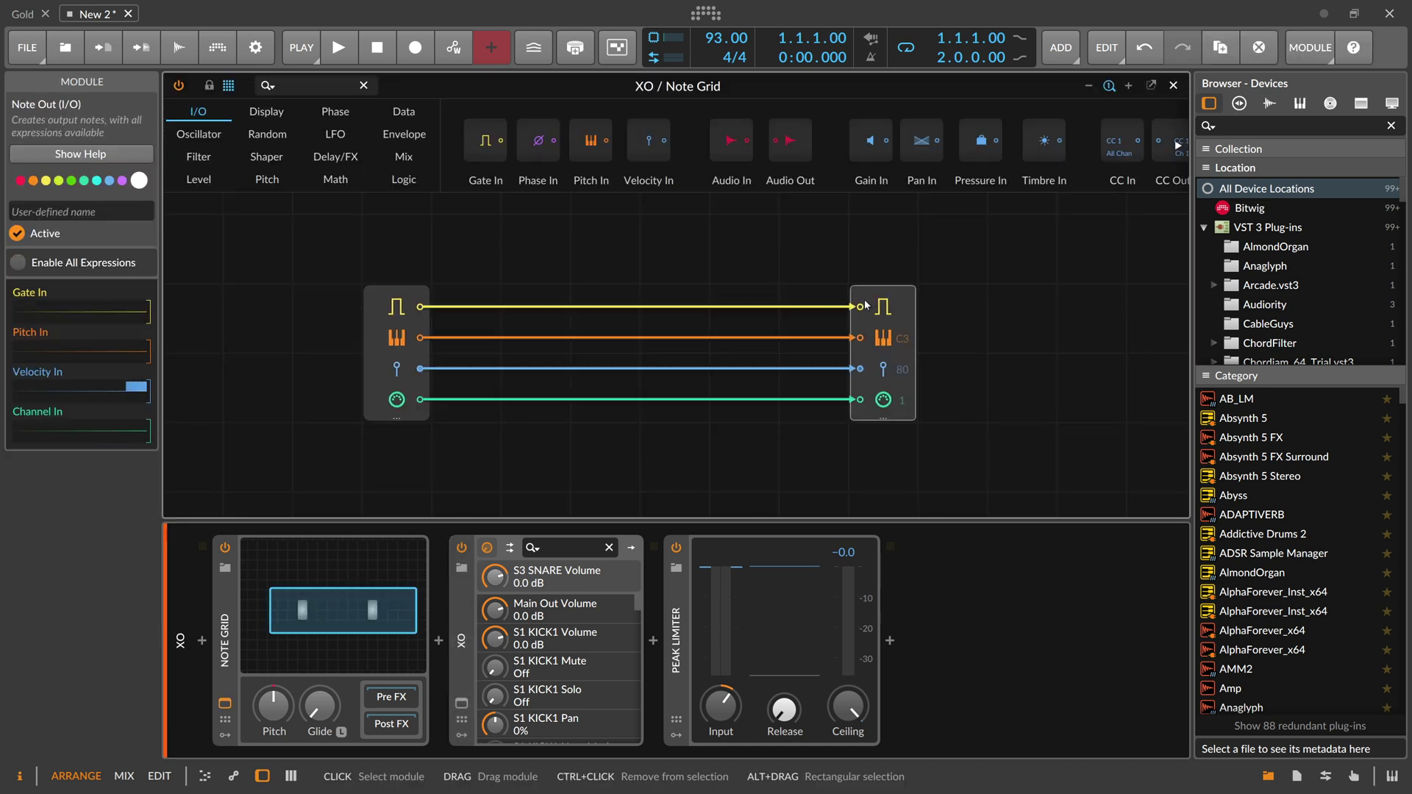
pyautogui.scroll(1, 603, 254)
pyautogui.click(264, 776)
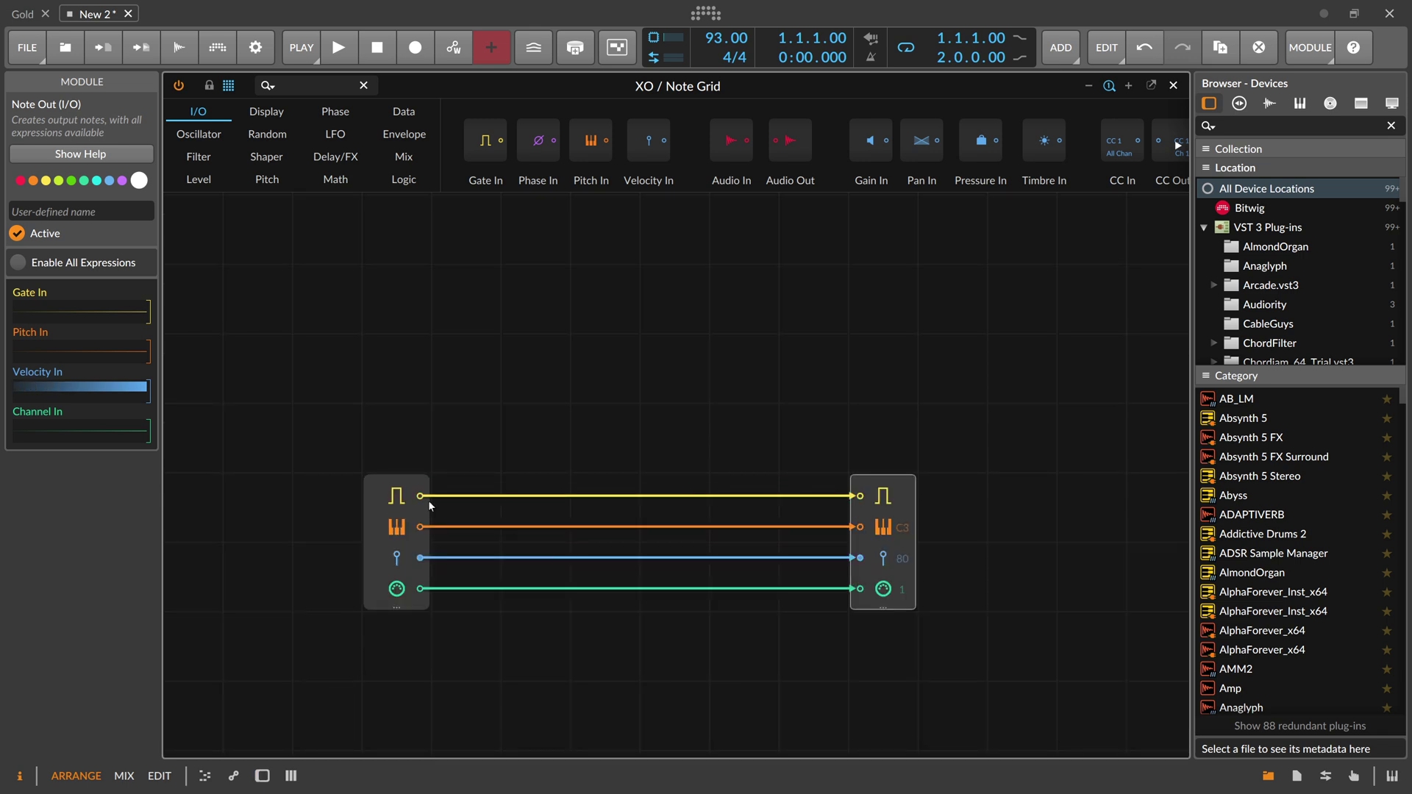
# Insert a Clock Quantize module into the gate connection between Note In and Note Out and set its mode to T
pyautogui.click(410, 509)
pyautogui.click(313, 88)
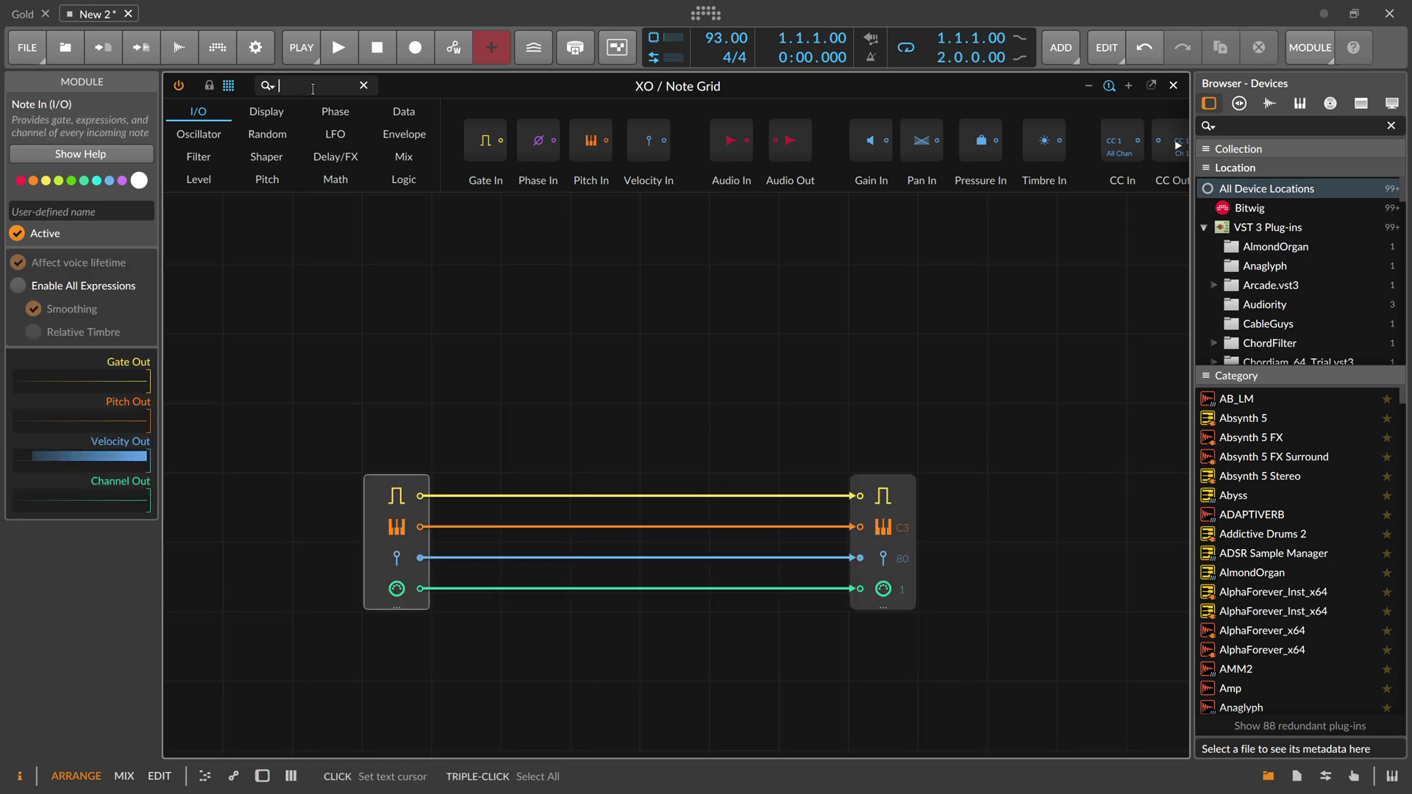
pyautogui.write('clock')
pyautogui.moveTo(306, 137); pyautogui.dragTo(588, 369)
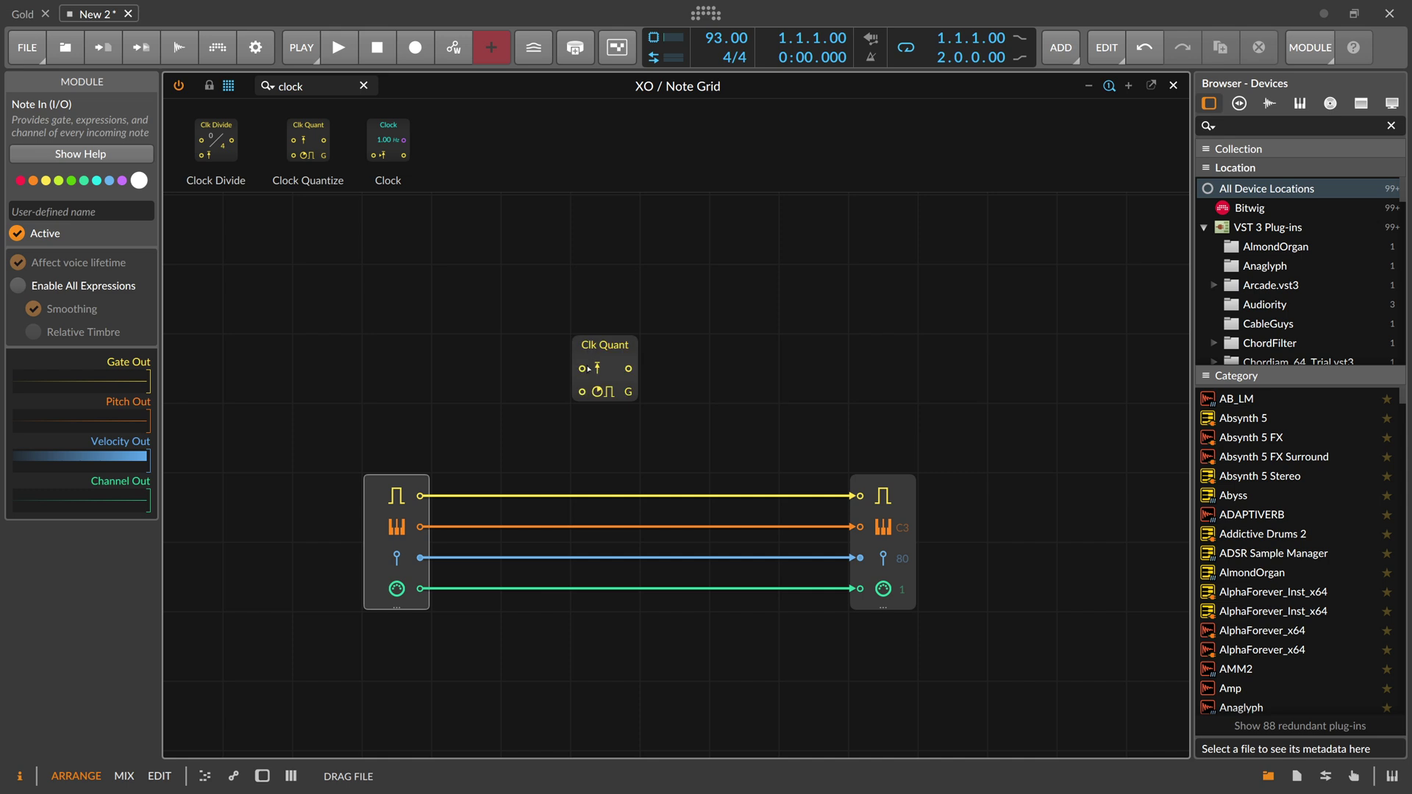
pyautogui.moveTo(420, 496); pyautogui.dragTo(860, 496)
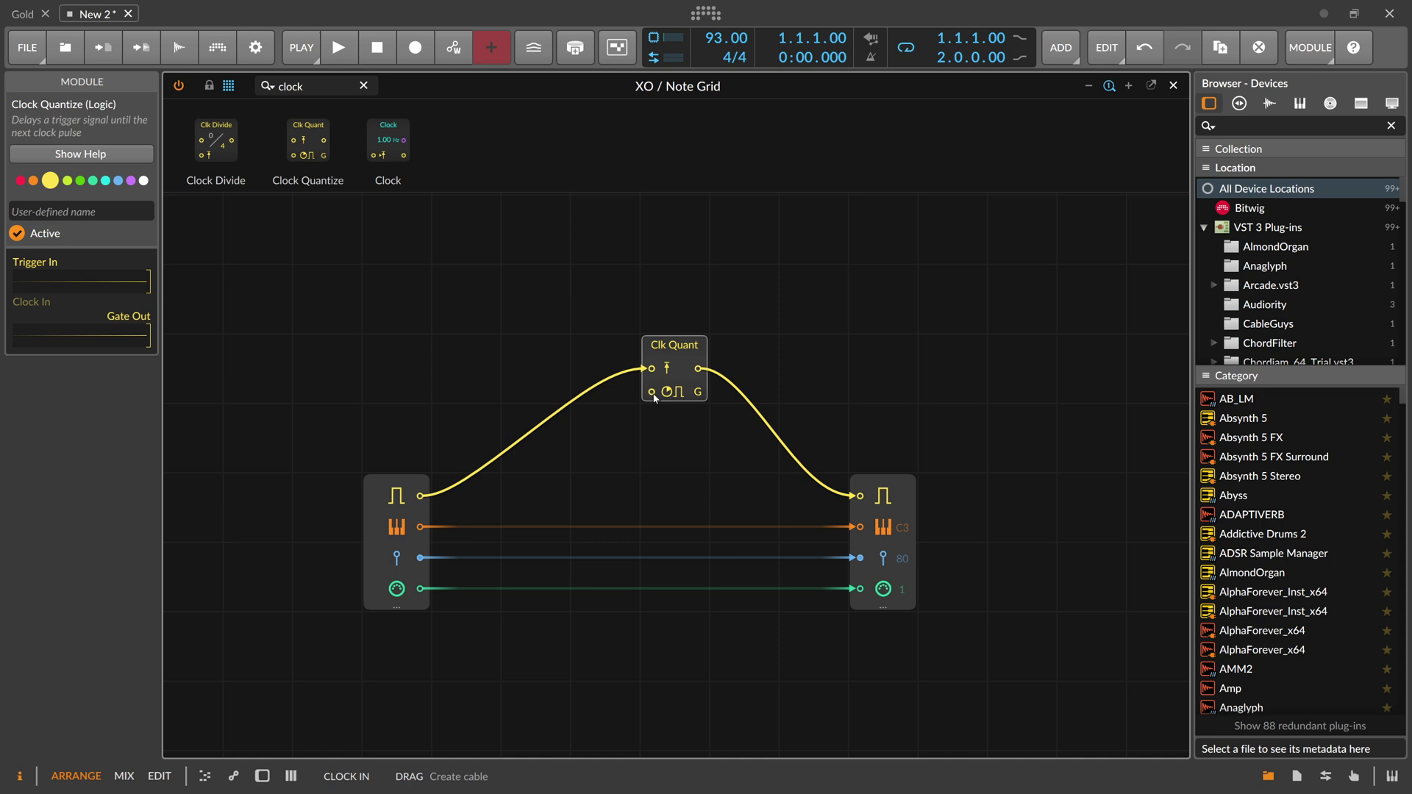
pyautogui.click(664, 392)
# Add an Audio Sidechain module above Note In with 93_ClassicBoomBap_01_SP (PRE) as its source
pyautogui.click(313, 89)
pyautogui.write('side')
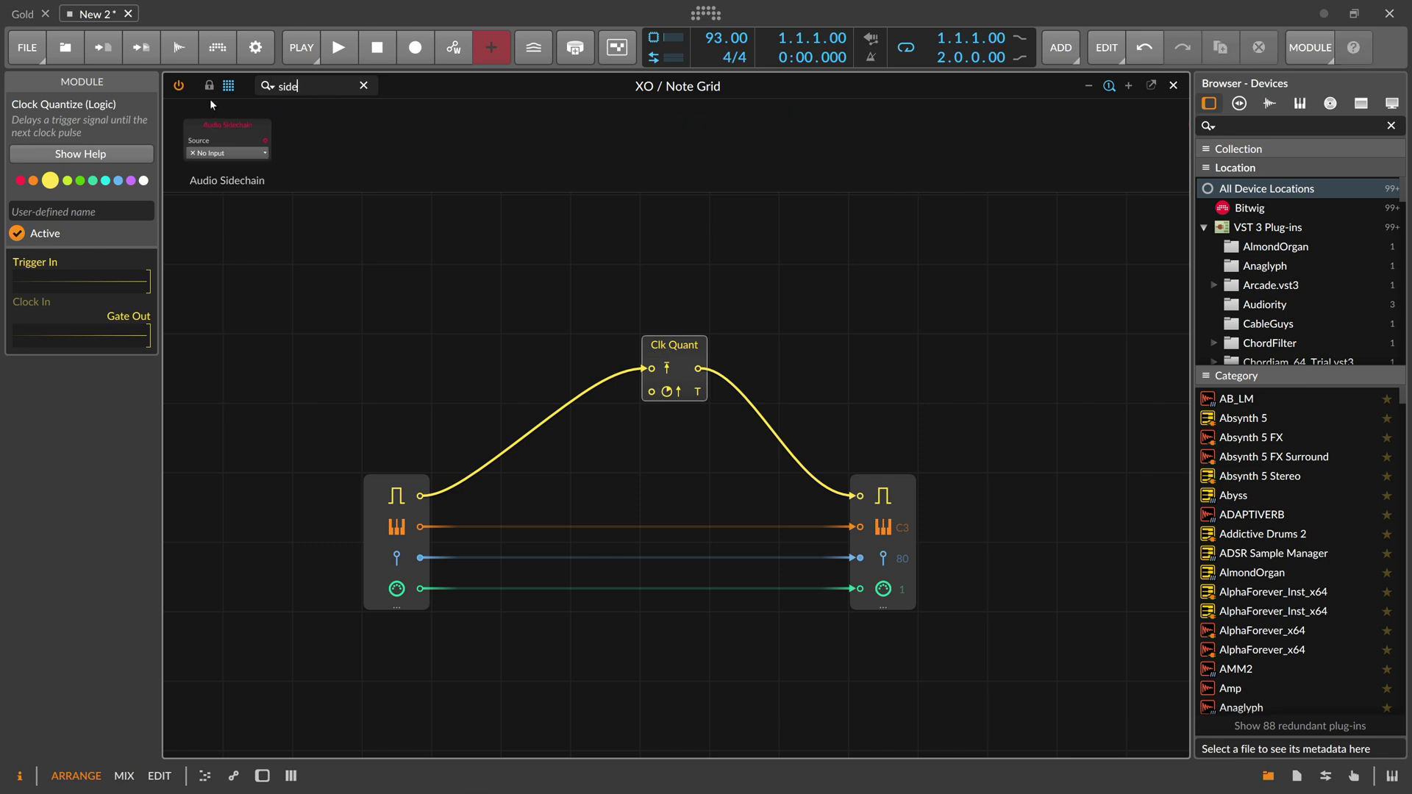
pyautogui.moveTo(227, 140); pyautogui.dragTo(357, 300)
pyautogui.click(335, 320)
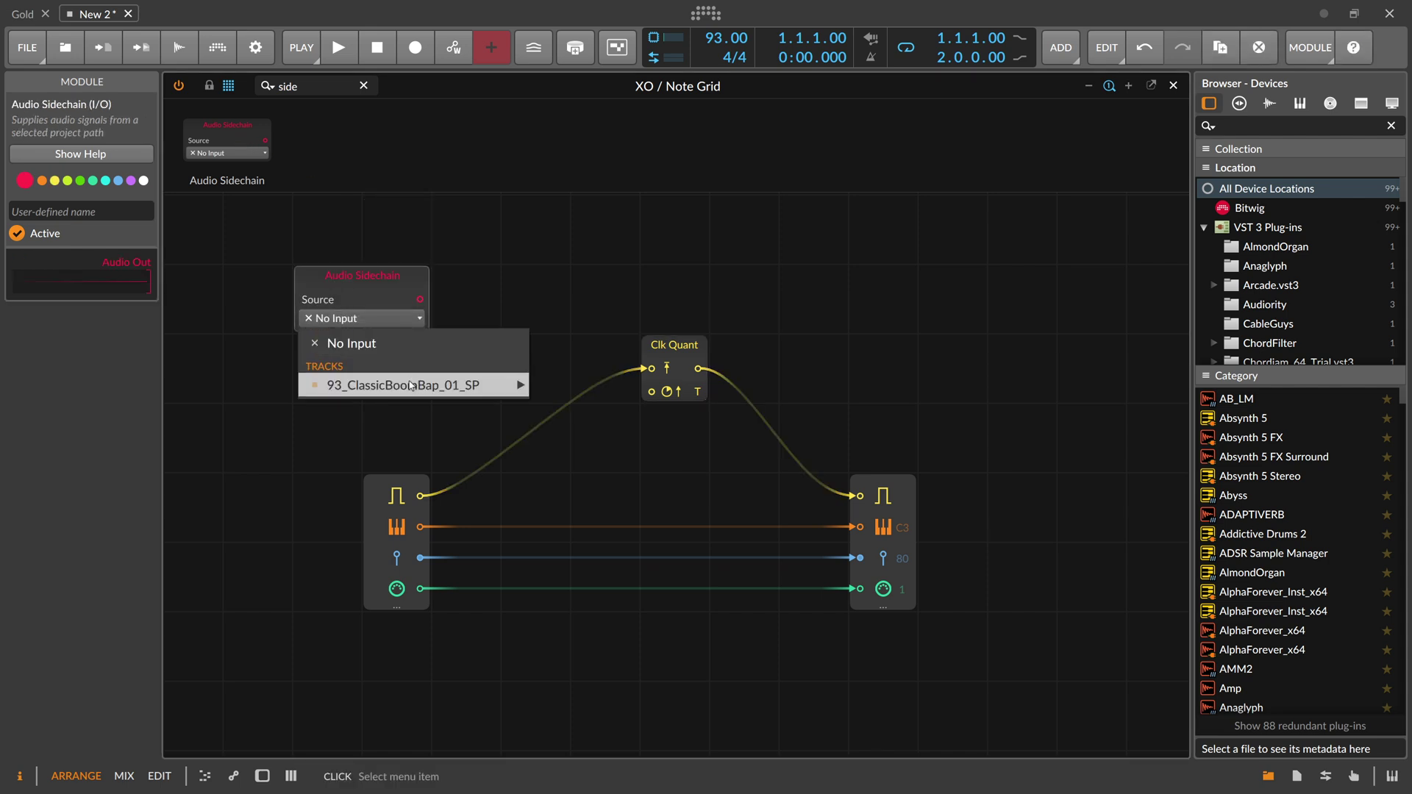
pyautogui.moveTo(515, 385)
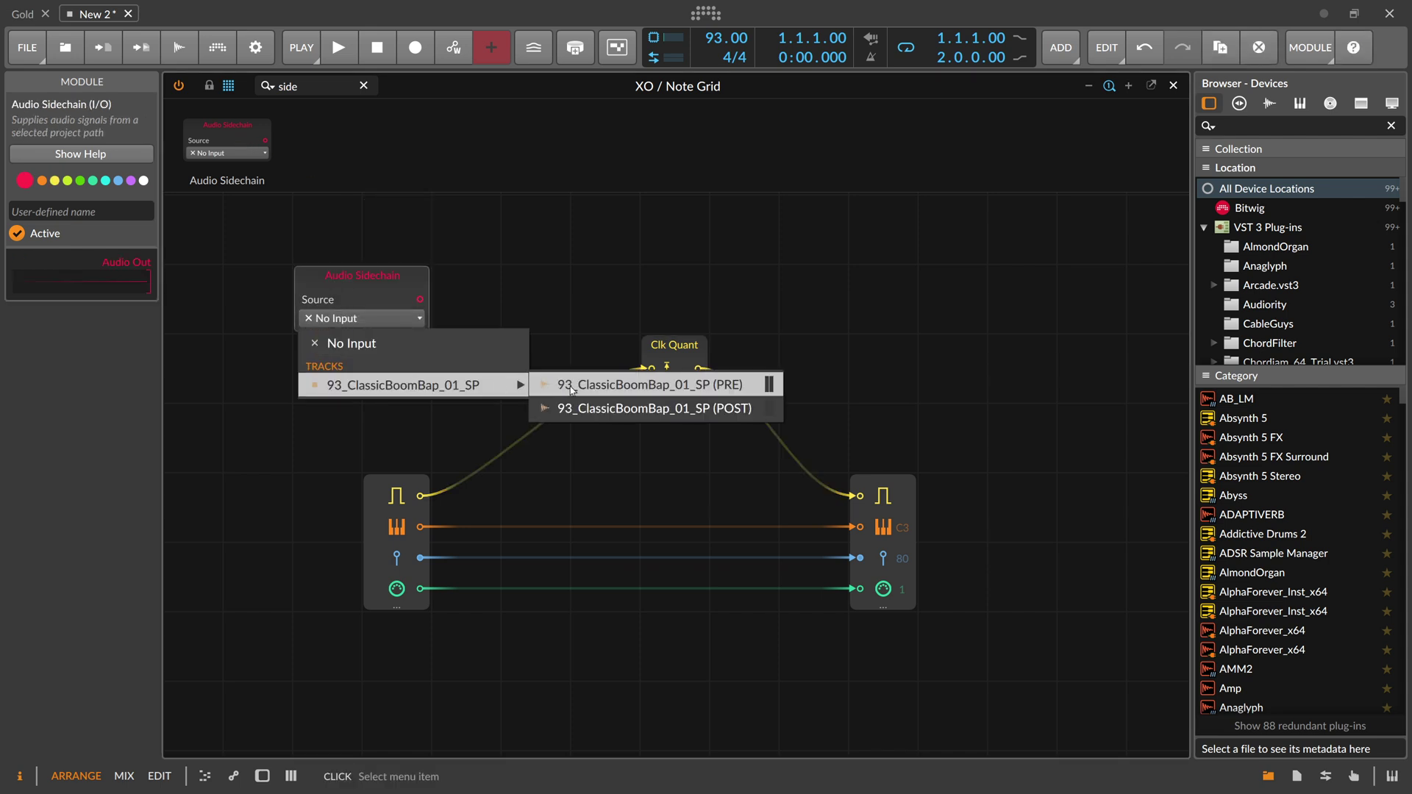
pyautogui.click(570, 390)
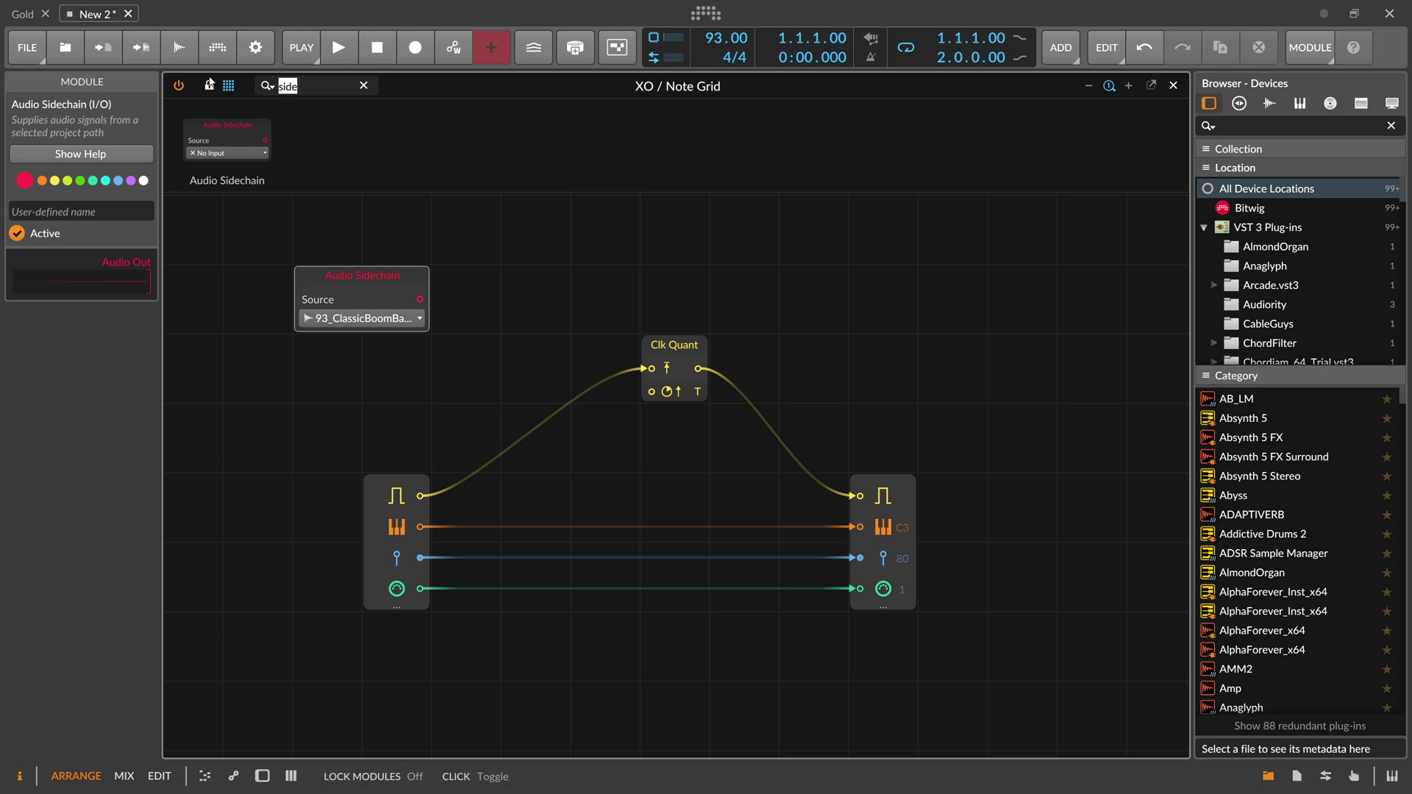
# Connect an Oscilloscope in Slow mode to the Audio Sidechain output and play the loop to view its waveform
pyautogui.write('osc')
pyautogui.moveTo(216, 140); pyautogui.dragTo(482, 322)
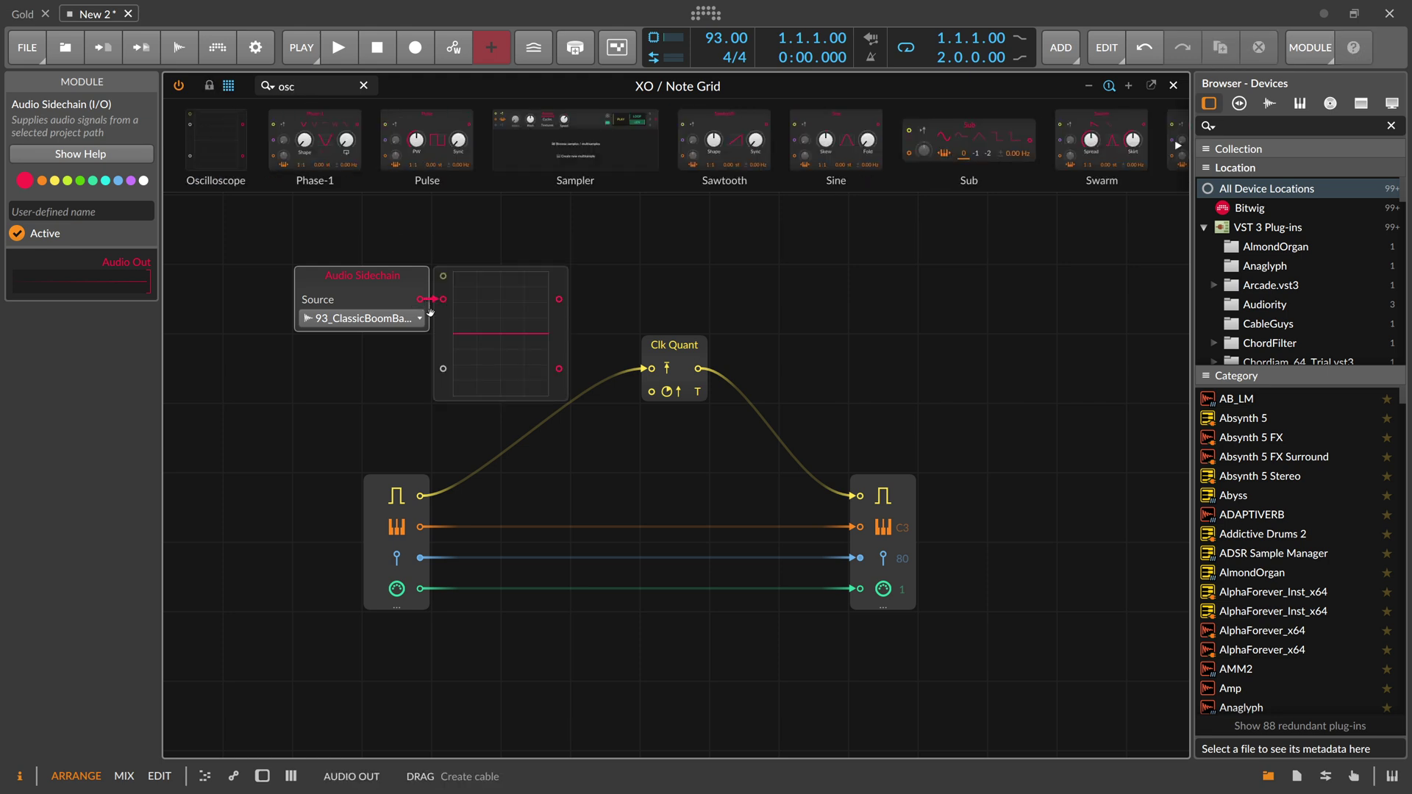
pyautogui.click(83, 270)
pyautogui.click(39, 270)
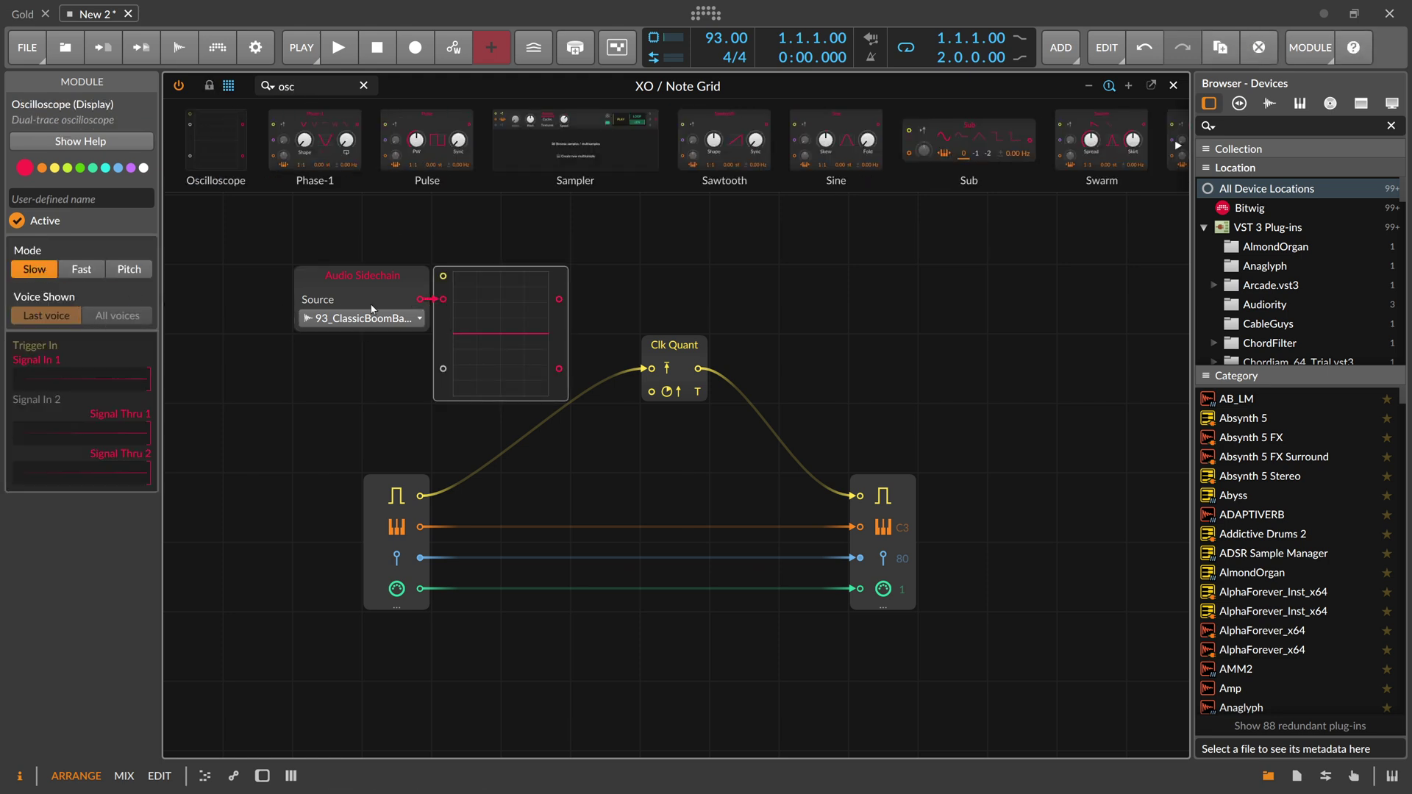
pyautogui.moveTo(365, 293); pyautogui.dragTo(288, 294)
pyautogui.press('space')
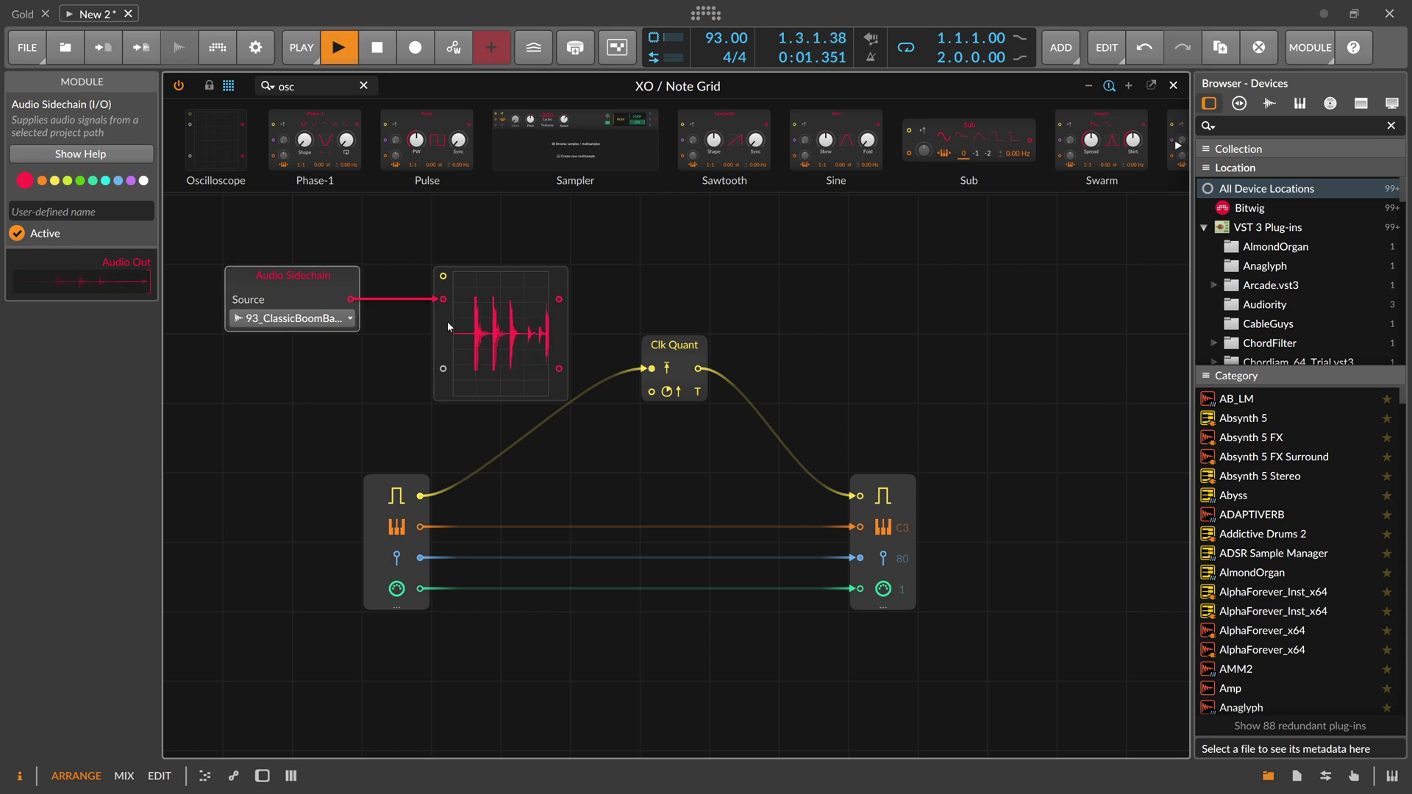
pyautogui.click(435, 307)
pyautogui.click(294, 284)
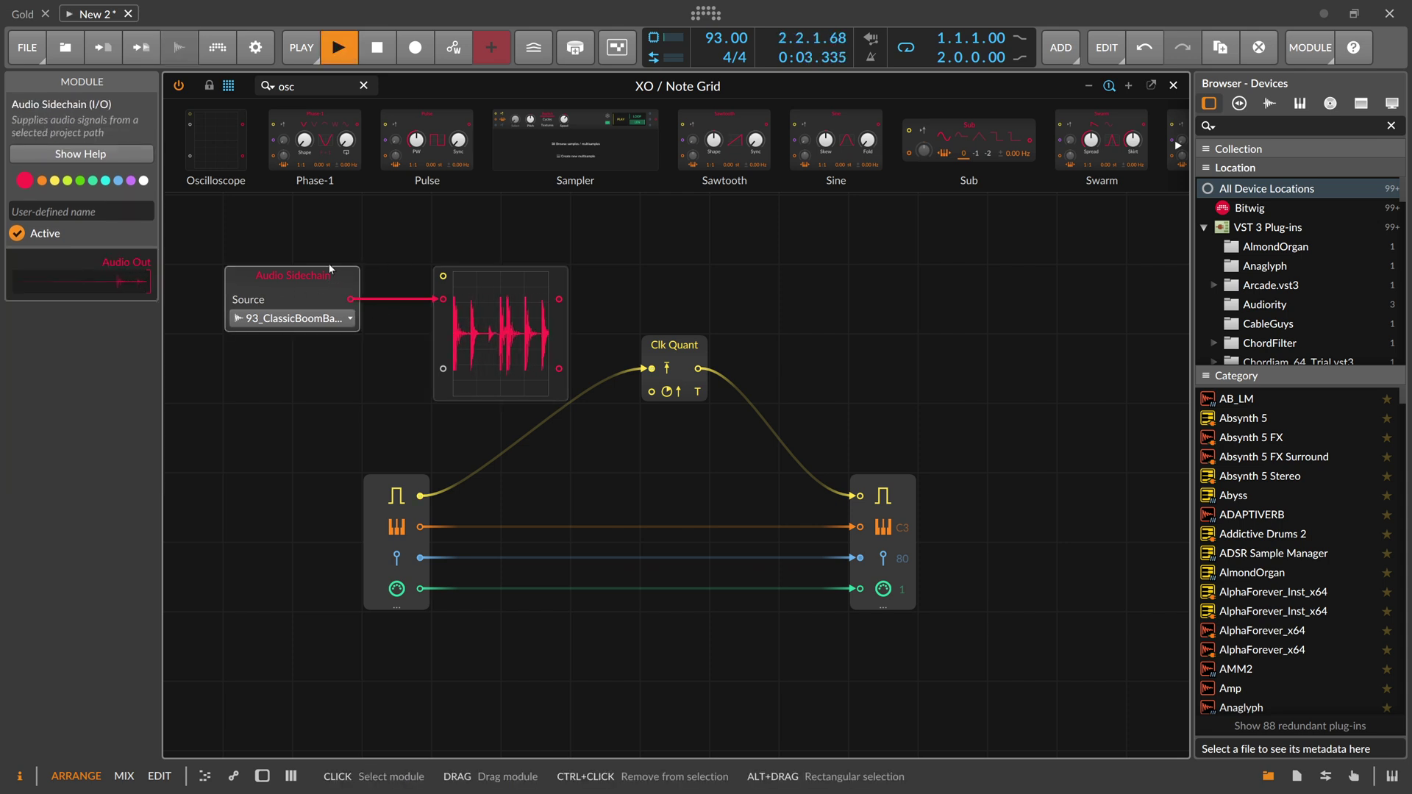
pyautogui.press('space')
# Insert a Follower RF module between the Audio Sidechain and the Oscilloscope and shorten its Fall time during playback
pyautogui.write('foll')
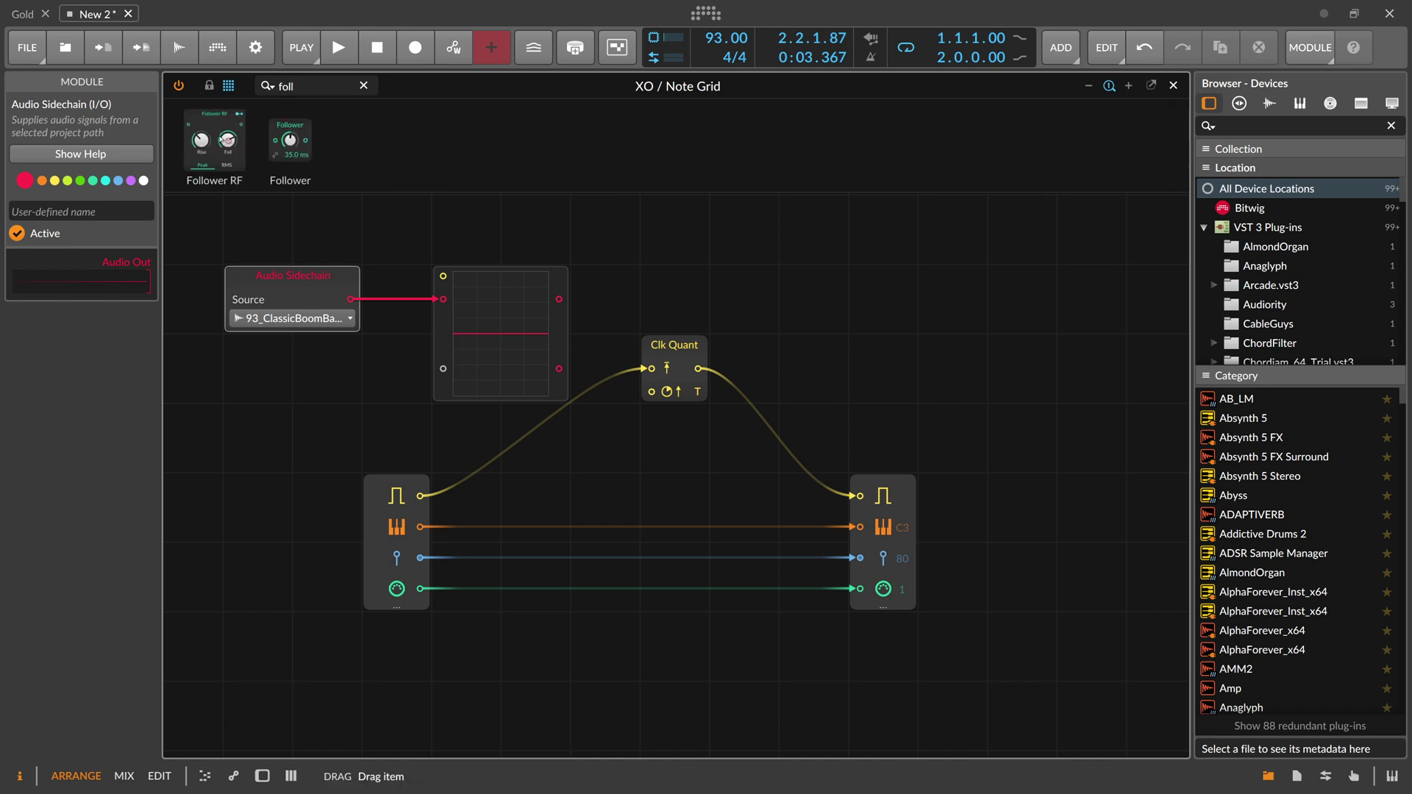
pyautogui.moveTo(224, 140); pyautogui.dragTo(353, 299)
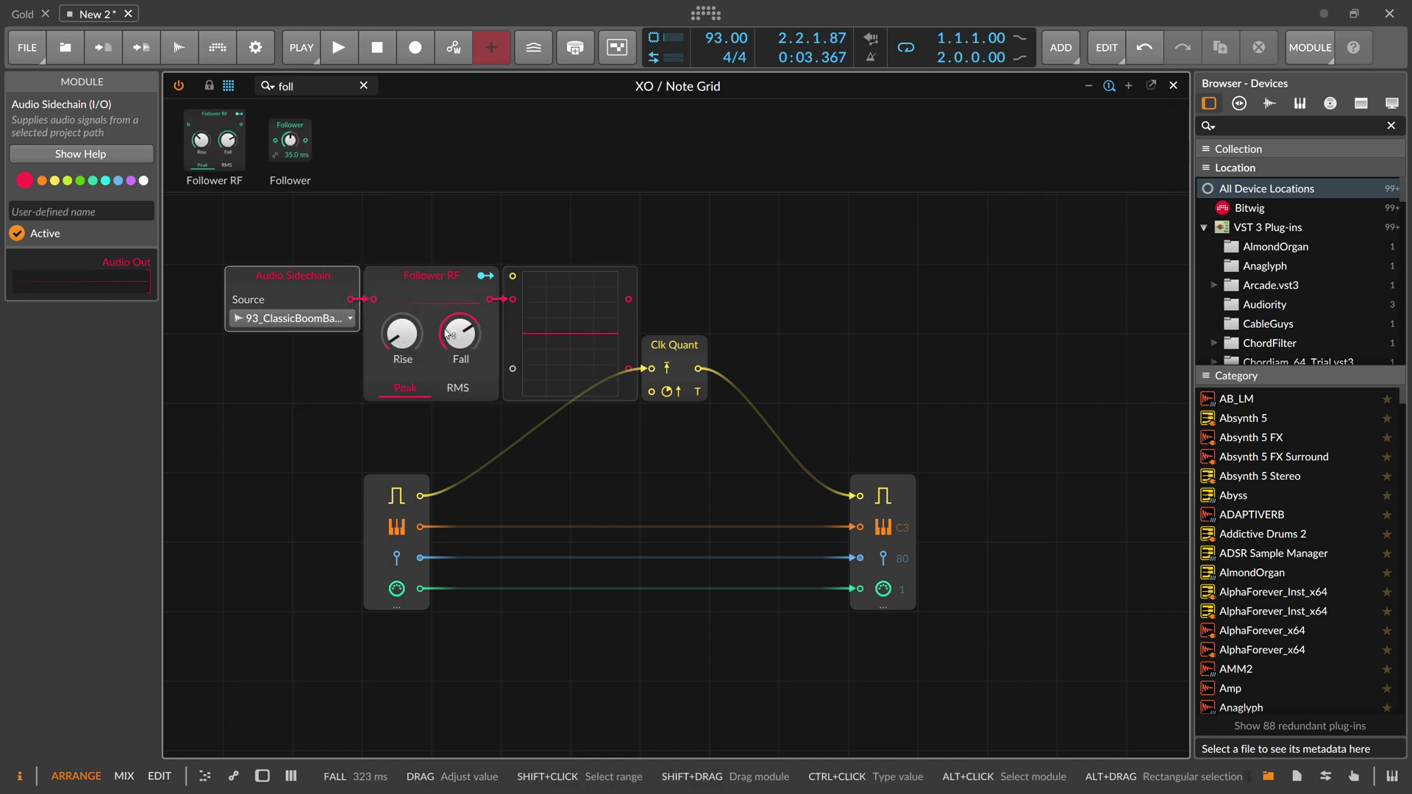
pyautogui.press('space')
pyautogui.moveTo(469, 343); pyautogui.dragTo(468, 384)
pyautogui.press('space')
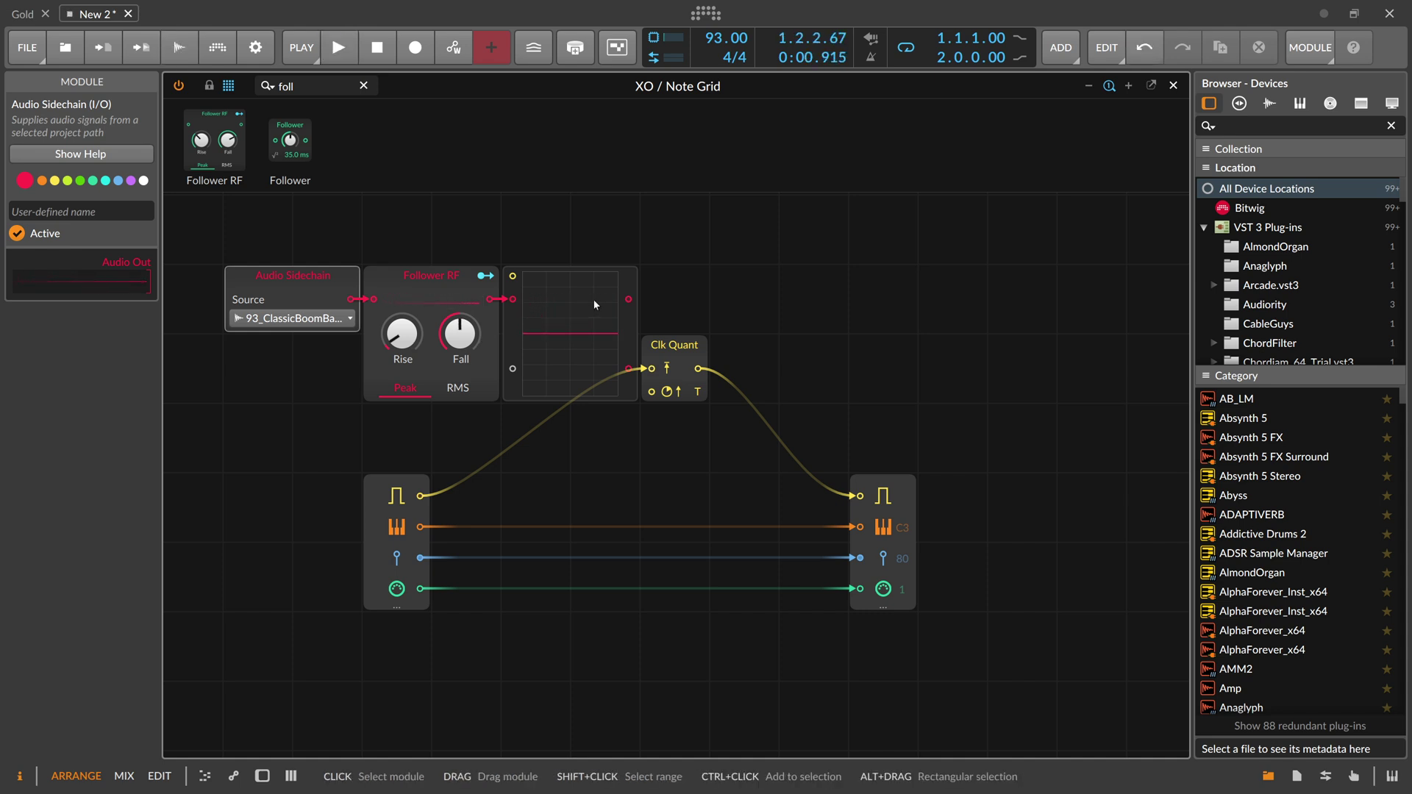
# Rearrange the modules to make room and insert a Gain - Vol module at 0.0 dB between Follower RF and the Oscilloscope
pyautogui.moveTo(669, 346); pyautogui.dragTo(738, 346)
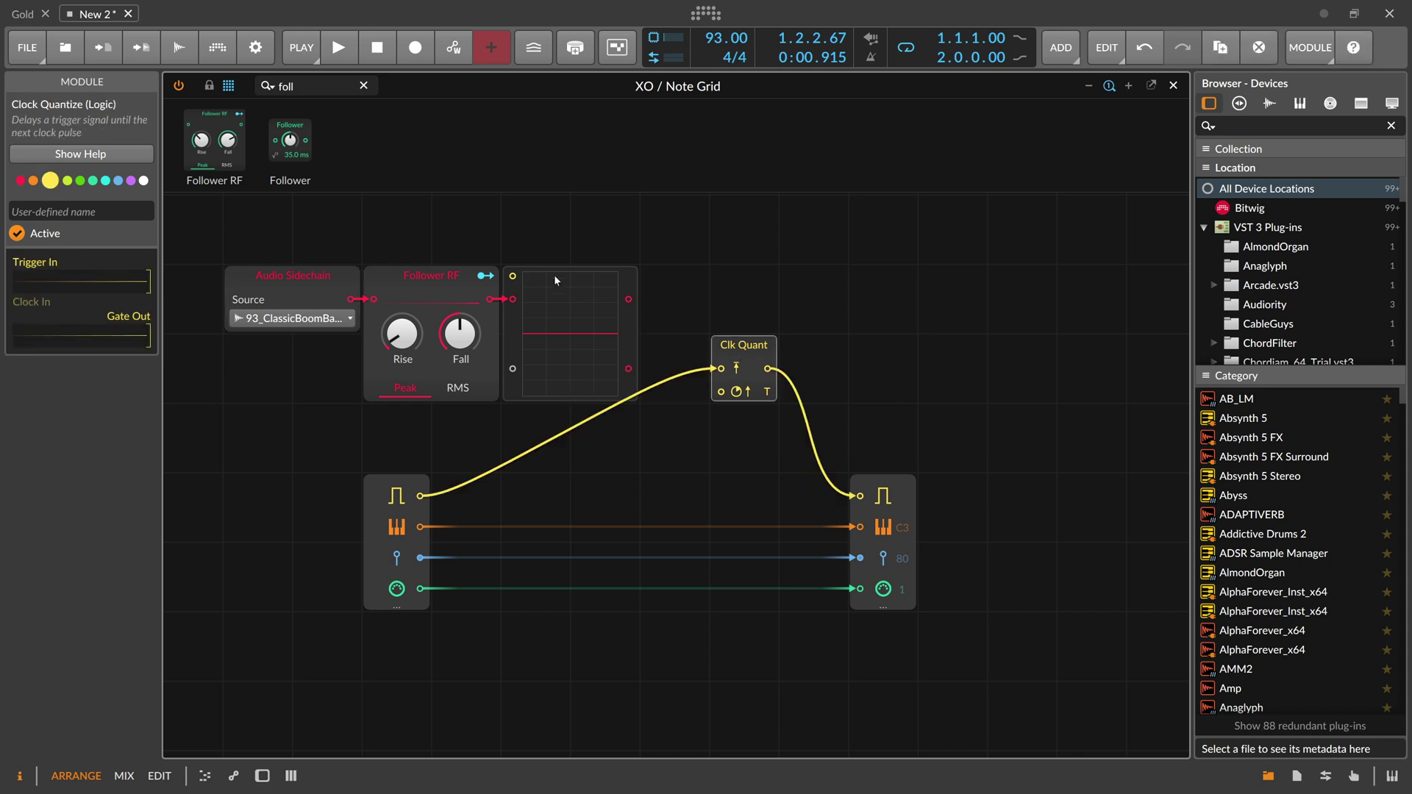
pyautogui.moveTo(677, 304); pyautogui.dragTo(257, 266)
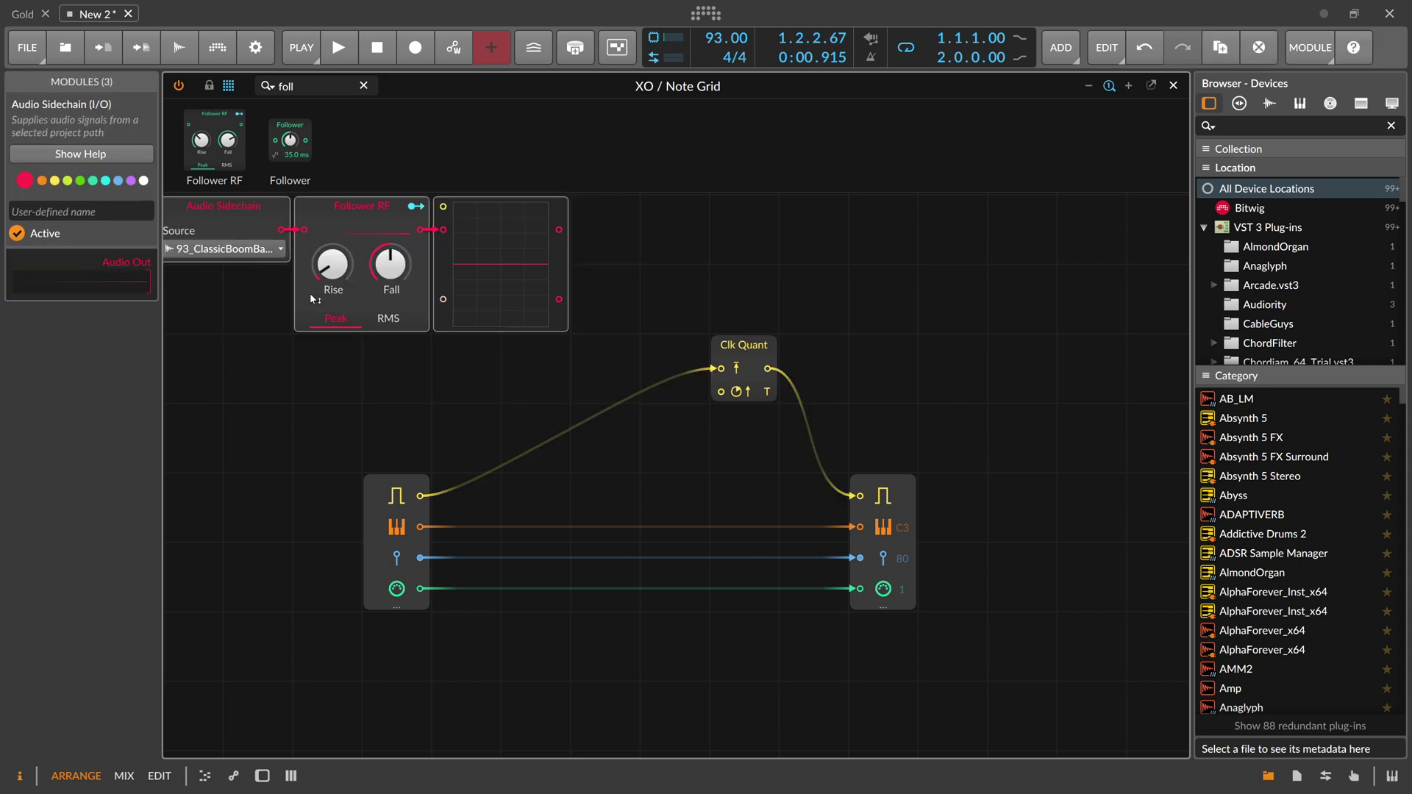
pyautogui.click(315, 86)
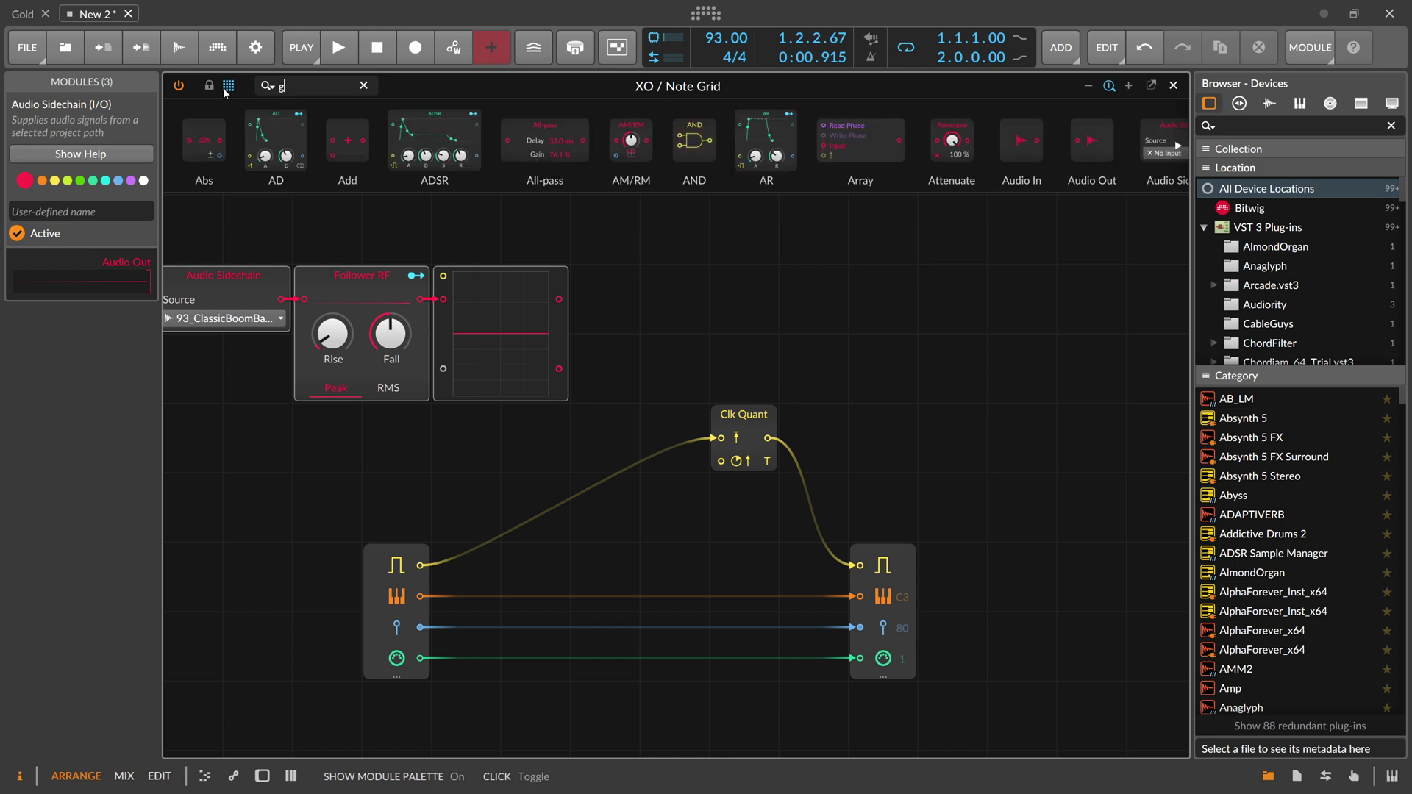
pyautogui.write('ain')
pyautogui.moveTo(280, 140); pyautogui.dragTo(466, 335)
pyautogui.press('space')
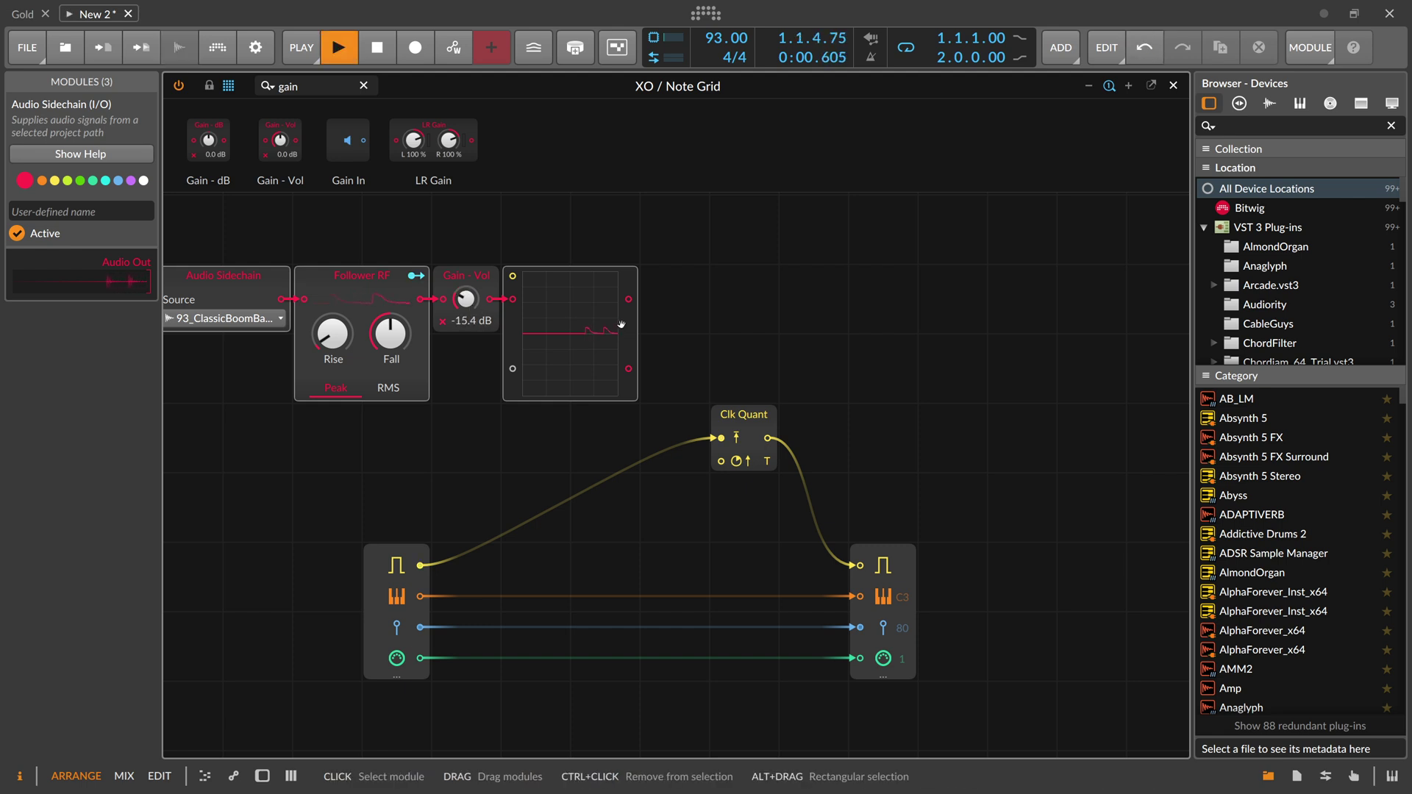
pyautogui.doubleClick(467, 300)
pyautogui.press('space')
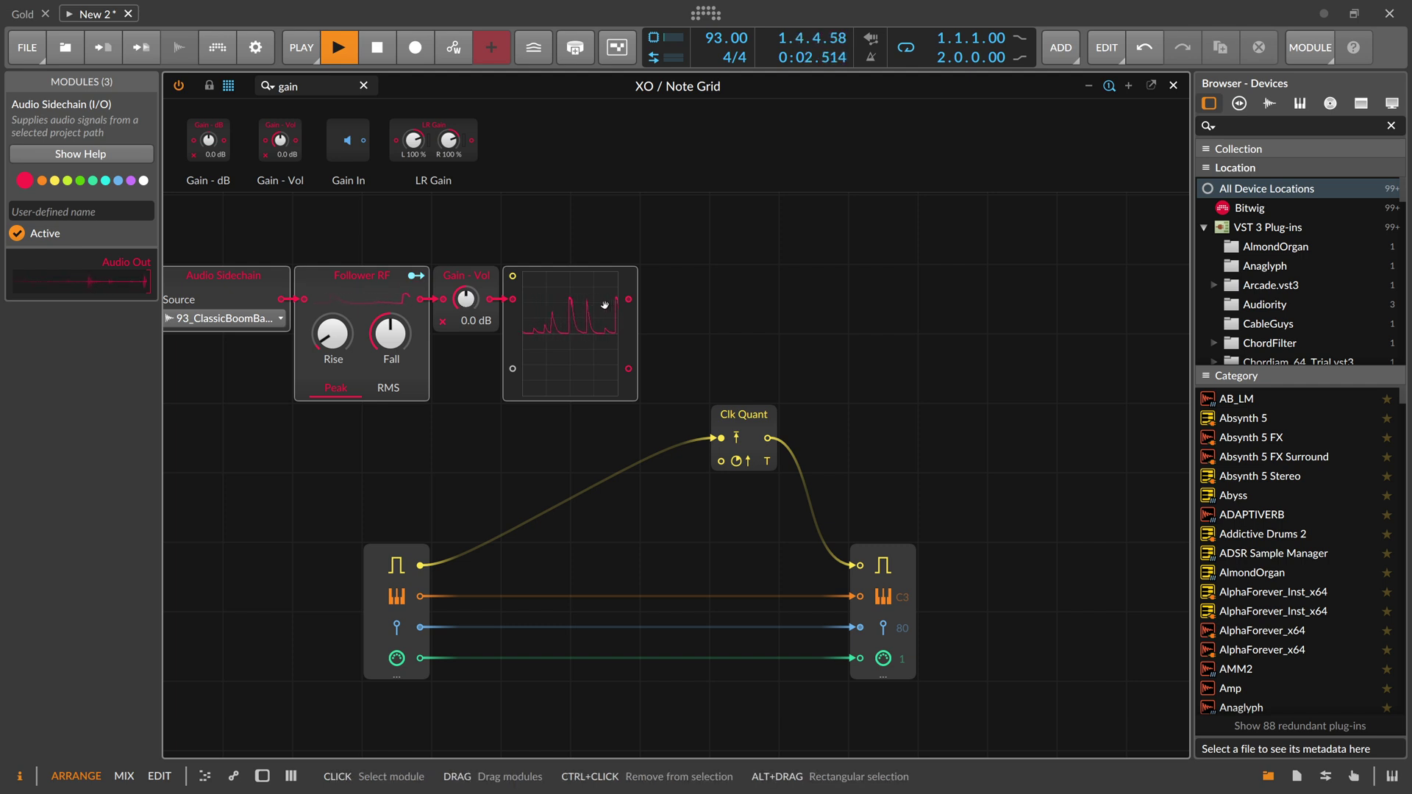
# Raise the Gain - Vol module to +2.8 dB while the loop plays, and stop playback
pyautogui.moveTo(467, 301)
pyautogui.mouseDown()
pyautogui.moveTo(467, 285)
pyautogui.moveTo(456, 321)
pyautogui.moveTo(461, 305)
pyautogui.mouseUp()
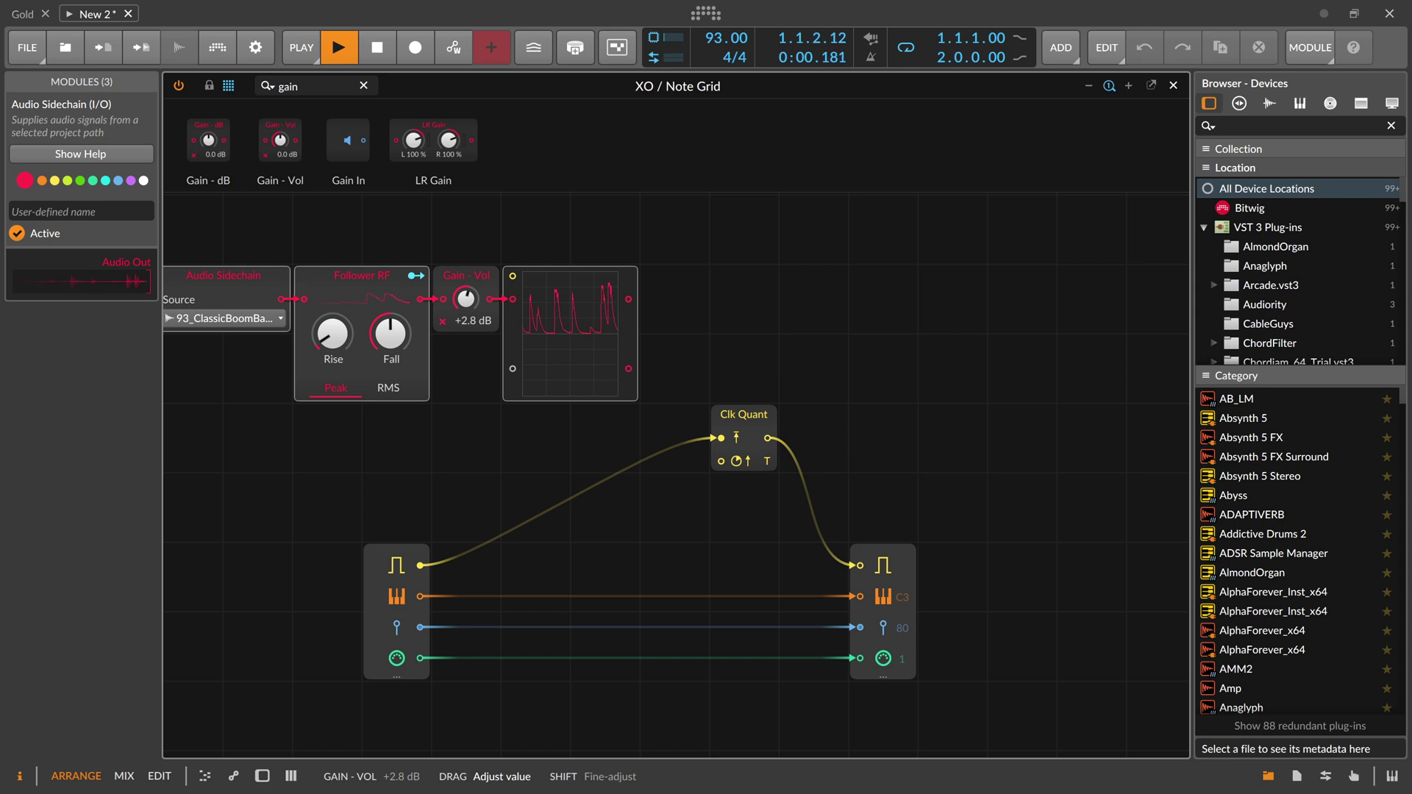
pyautogui.moveTo(463, 298); pyautogui.dragTo(463, 298)
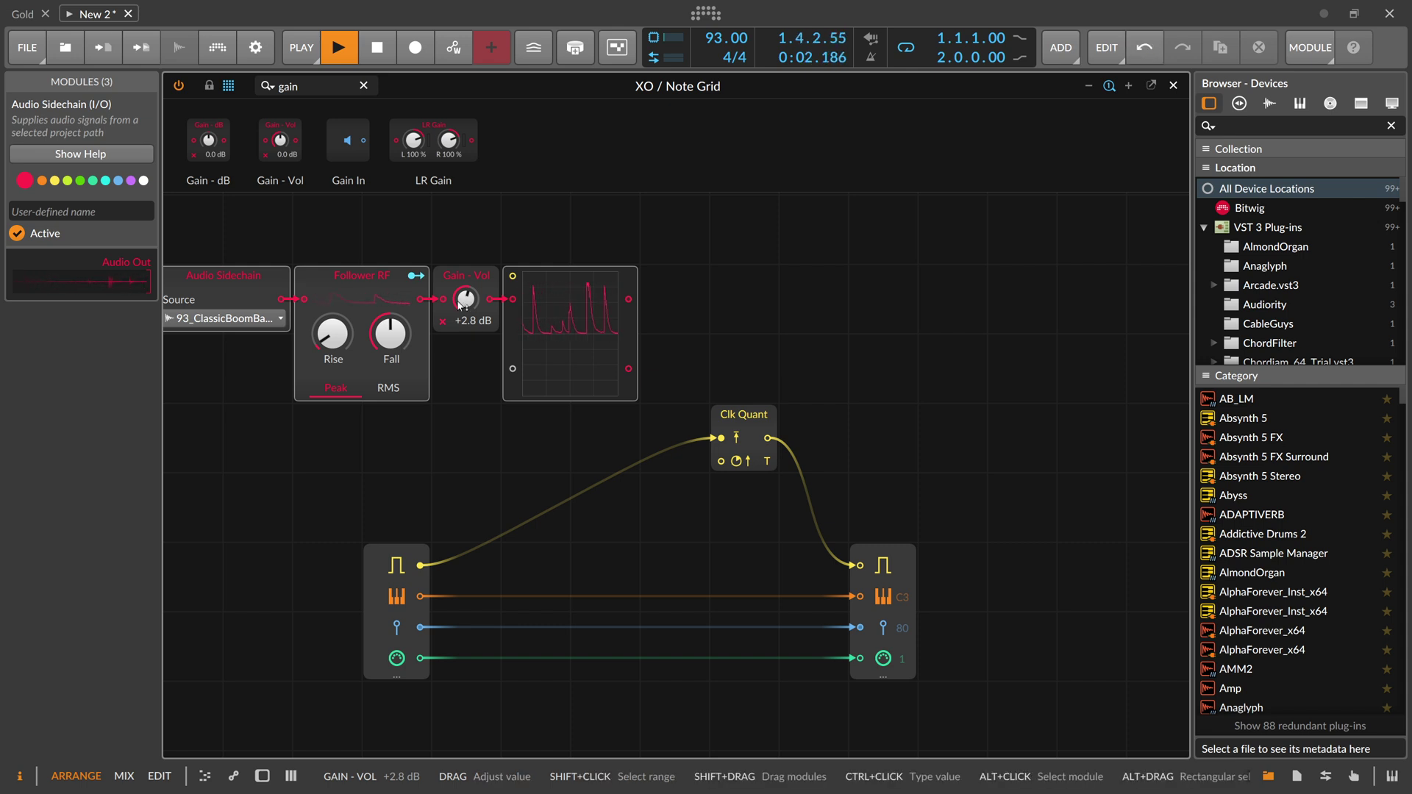
pyautogui.press('space')
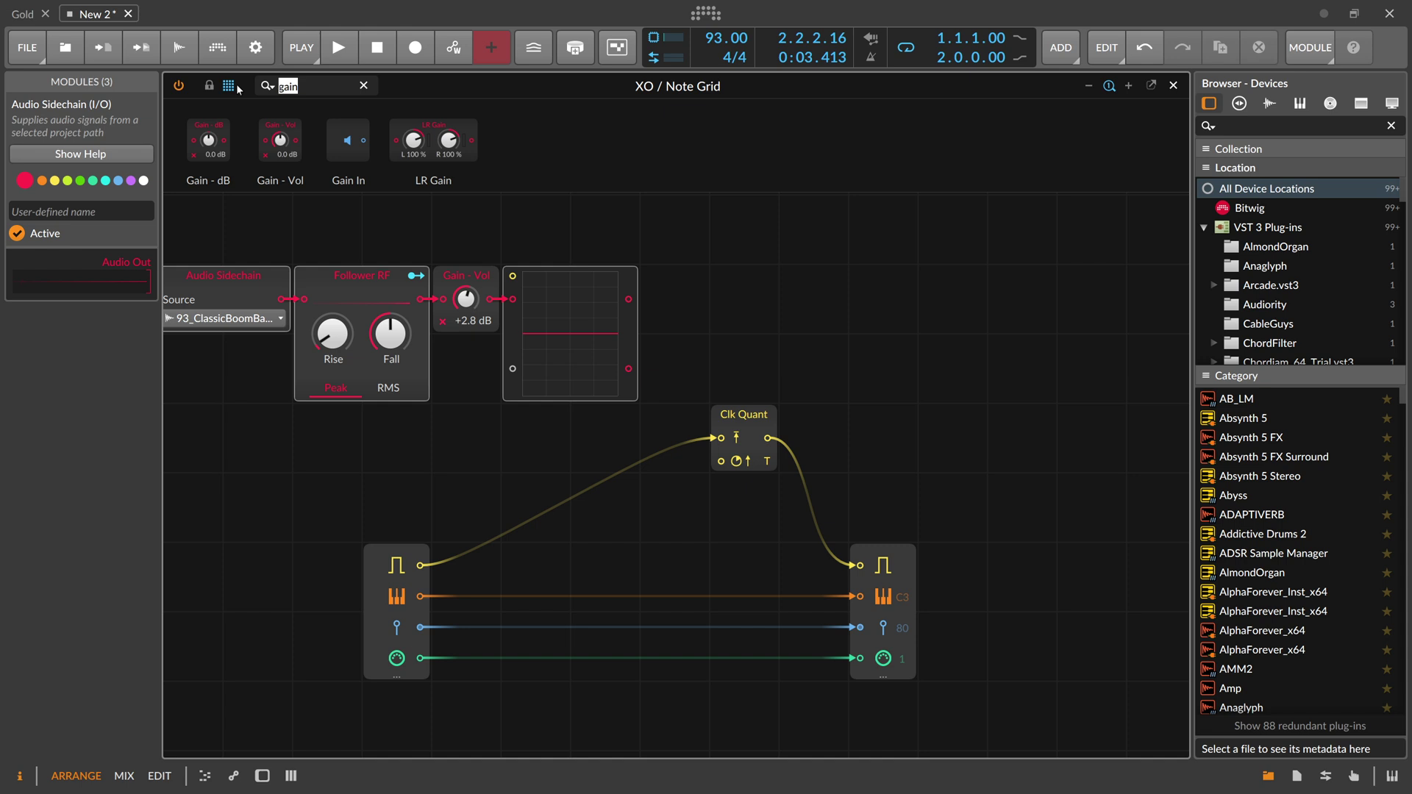
# Add a 27.7 ms Gate Length module fed by Gain - Vol, send it to the Oscilloscope's second input, and widen the scope during playback
pyautogui.write('gate')
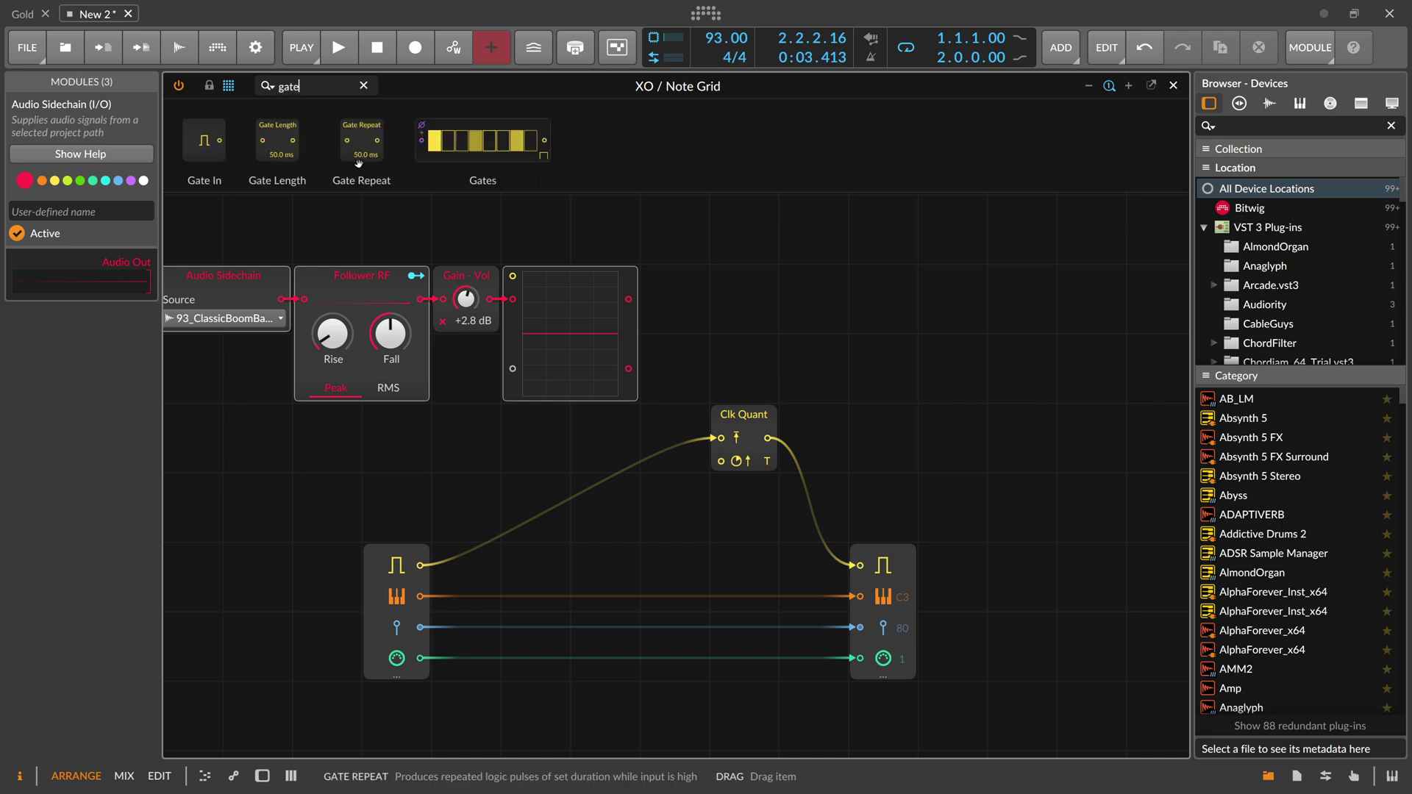
pyautogui.moveTo(486, 363); pyautogui.dragTo(473, 354)
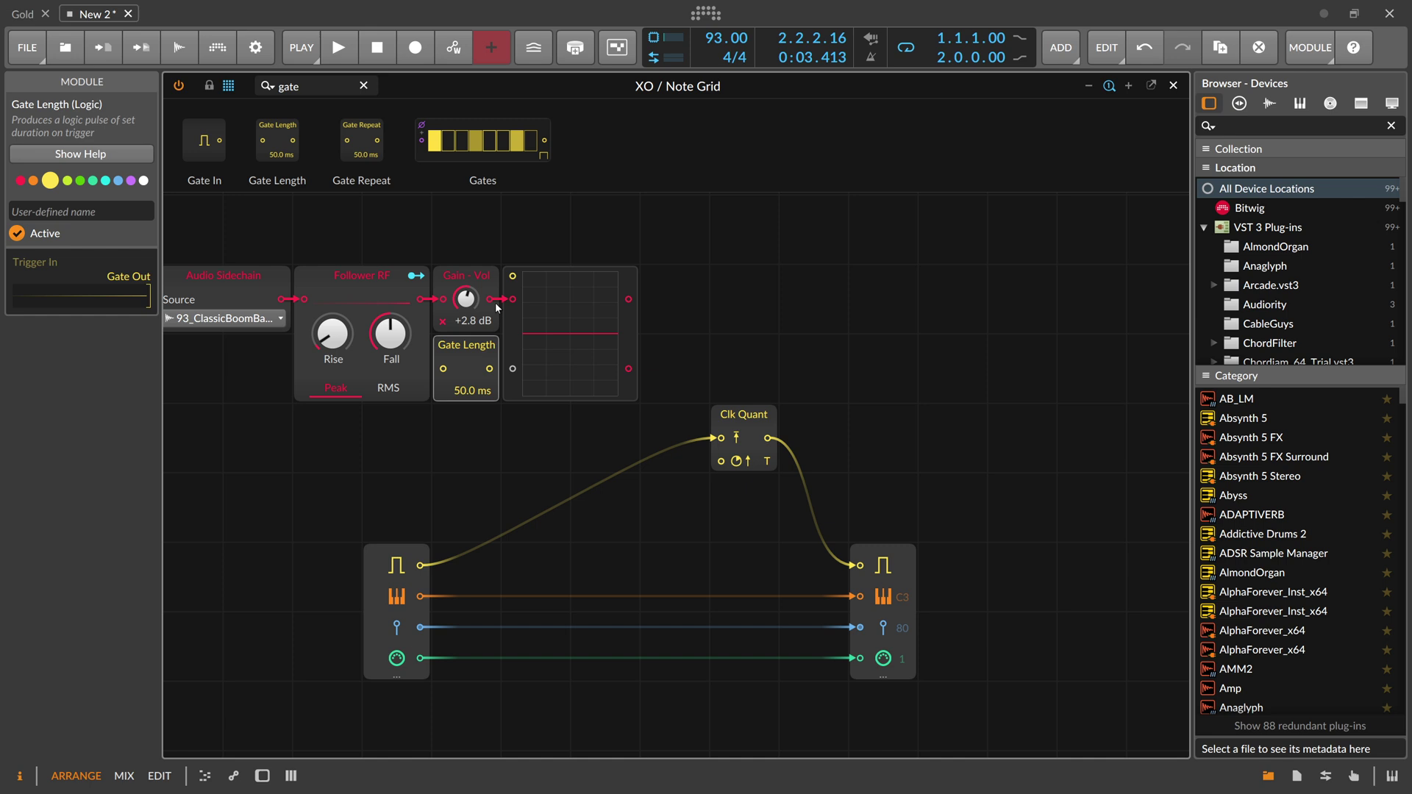
pyautogui.moveTo(498, 301); pyautogui.dragTo(473, 401)
pyautogui.press('space')
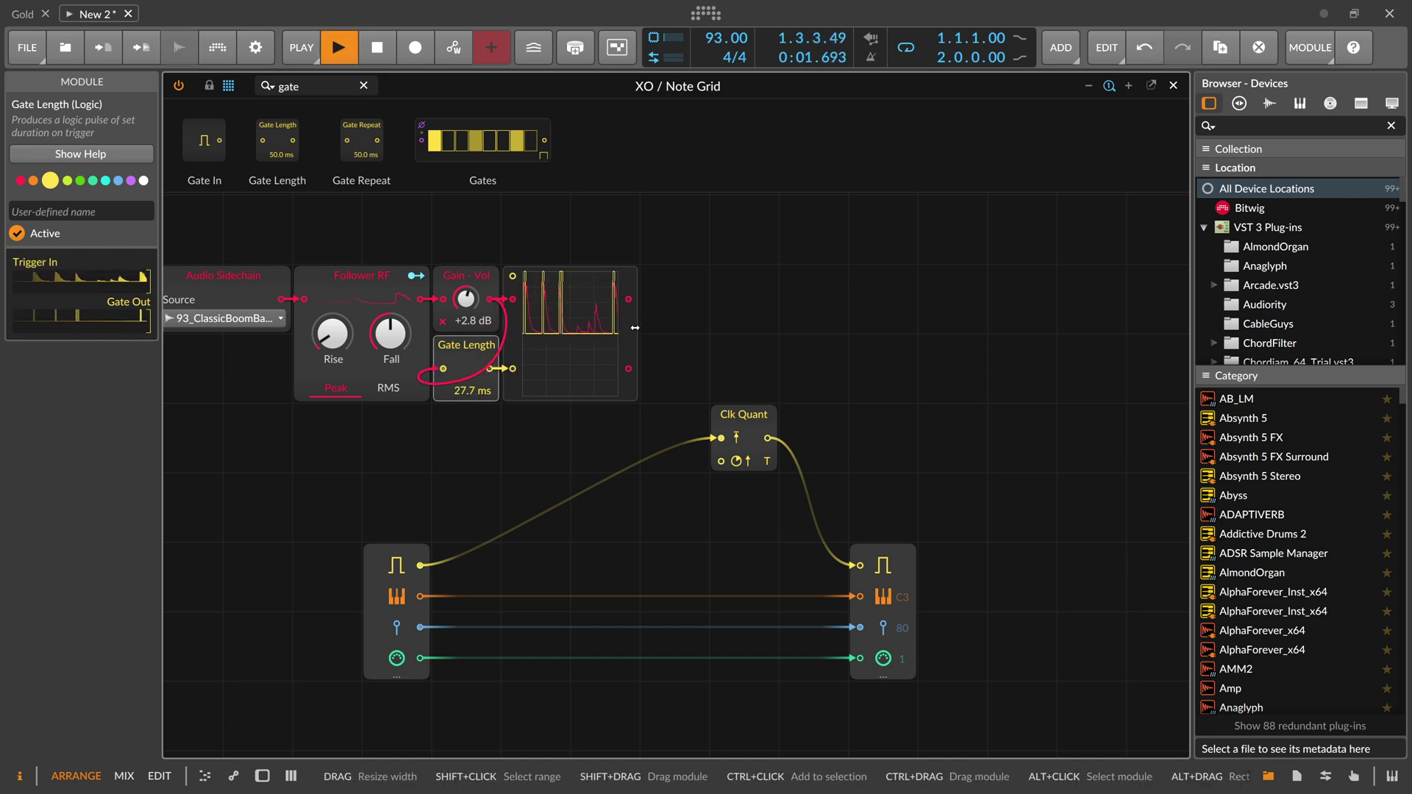
pyautogui.moveTo(637, 335); pyautogui.dragTo(846, 334)
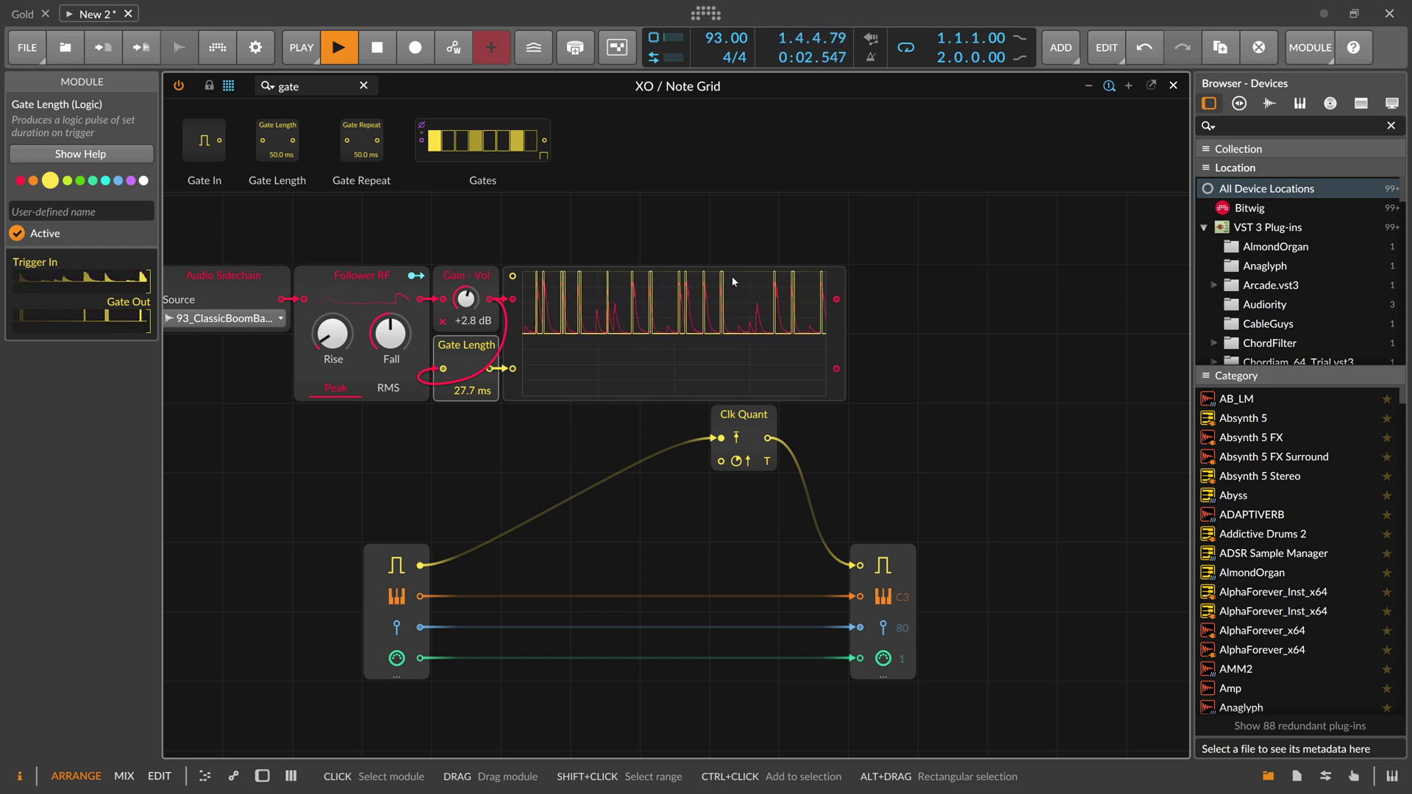
# Shorten the Gate Length to 8.19 ms and raise Gain - Vol to +5.7 dB during playback
pyautogui.moveTo(466, 391); pyautogui.dragTo(467, 412)
pyautogui.moveTo(467, 299); pyautogui.dragTo(466, 282)
pyautogui.press('space')
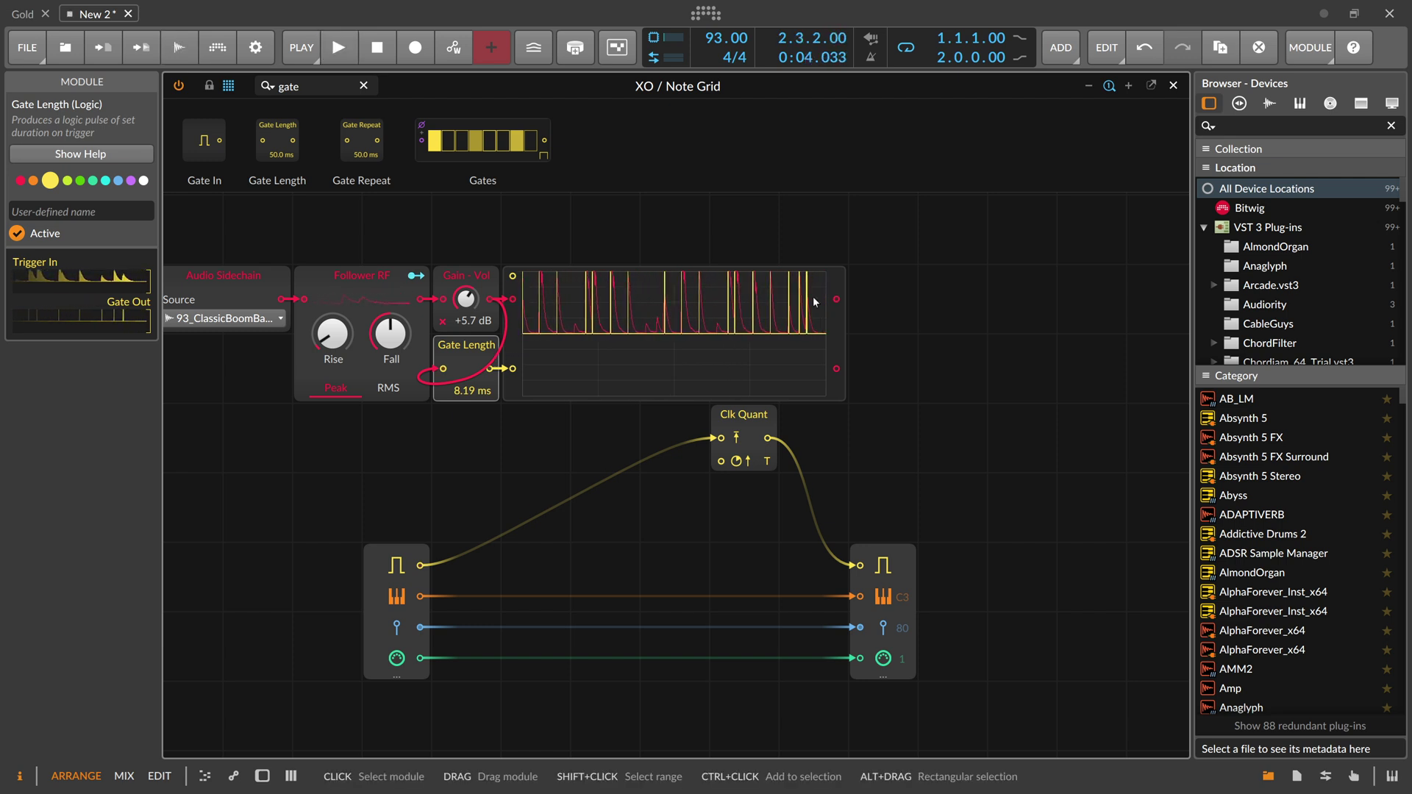
# Connect the Gate Length output to the clock input of Clk Quant and close the Note Grid editor
pyautogui.moveTo(490, 368); pyautogui.dragTo(736, 455)
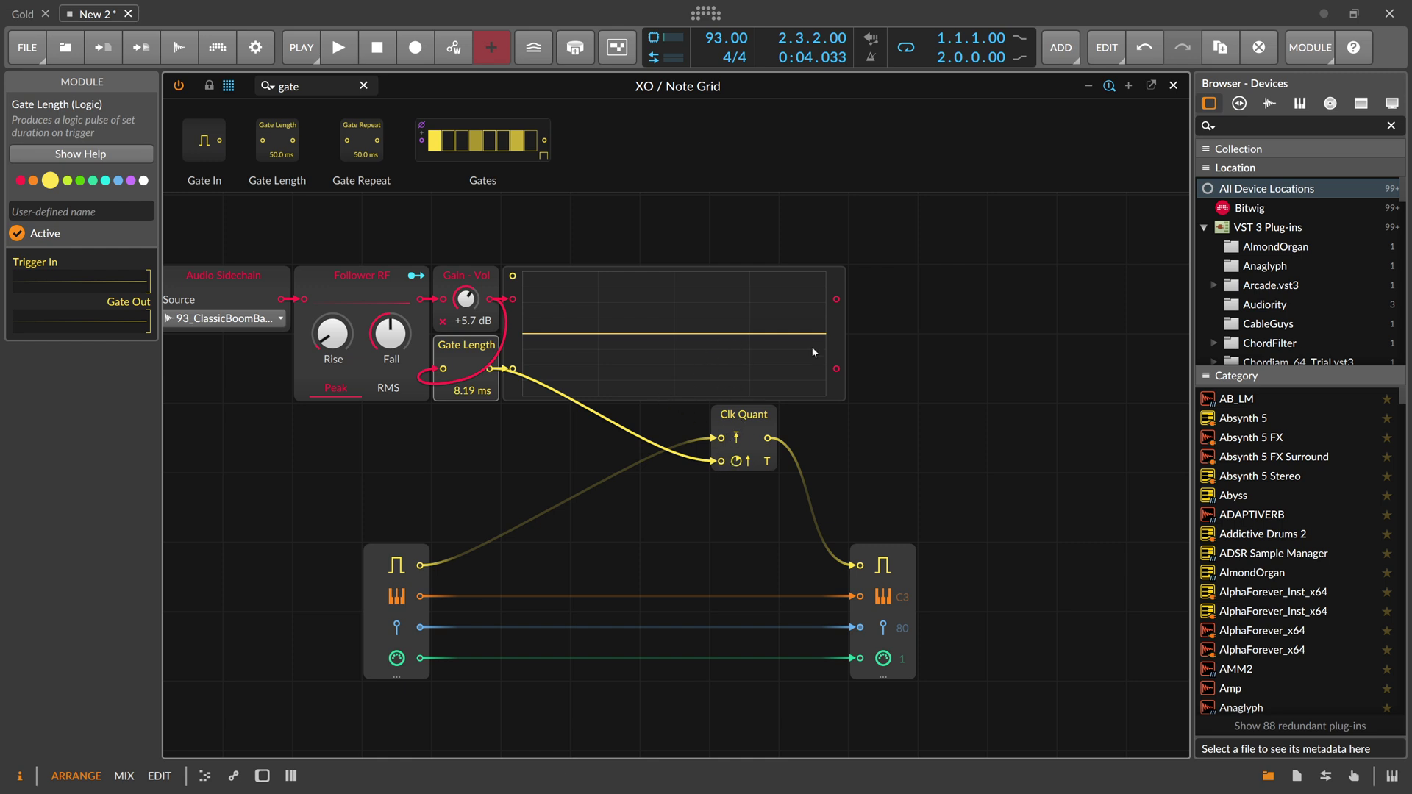
pyautogui.click(1174, 86)
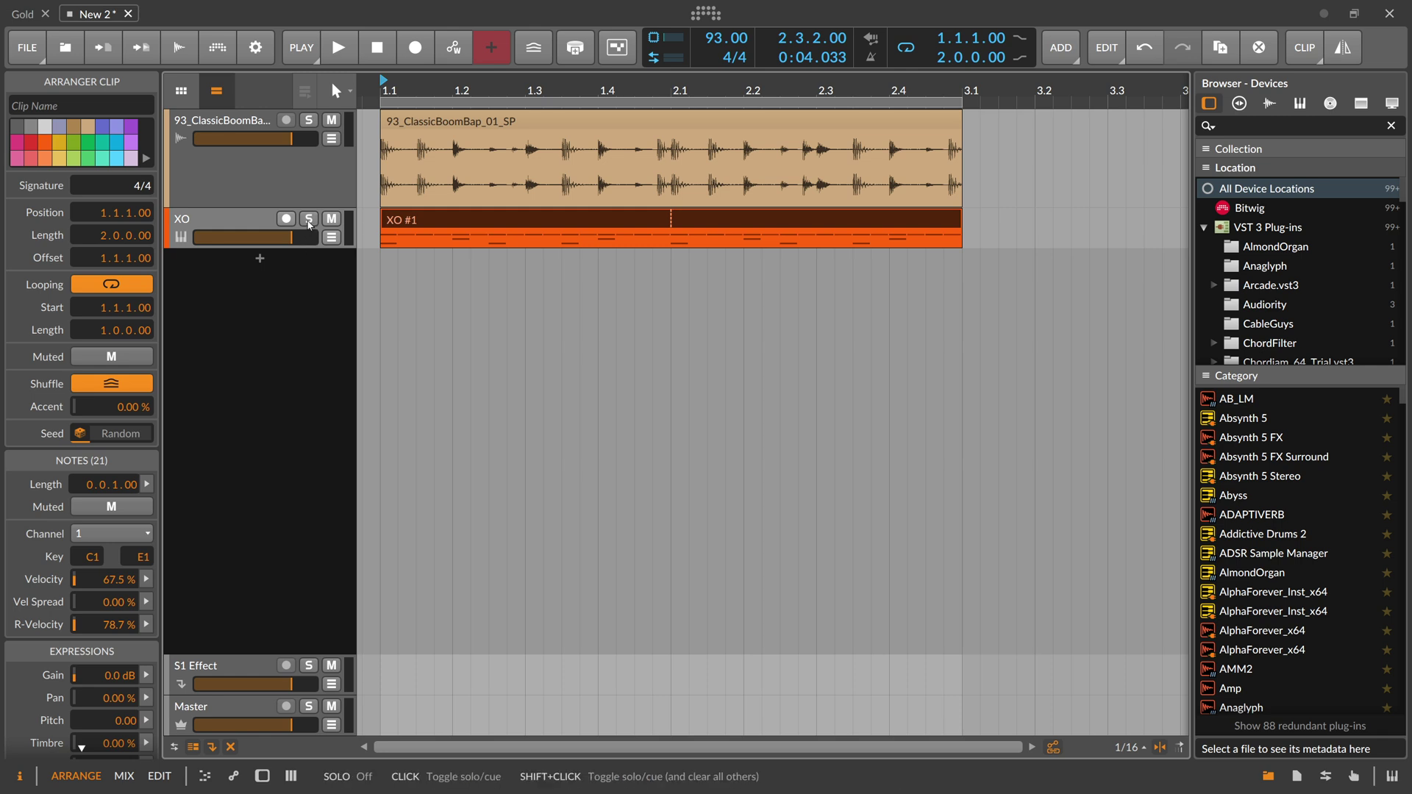
# Solo the XO track, listen to it in playback, and show its device chain
pyautogui.click(309, 221)
pyautogui.press('space')
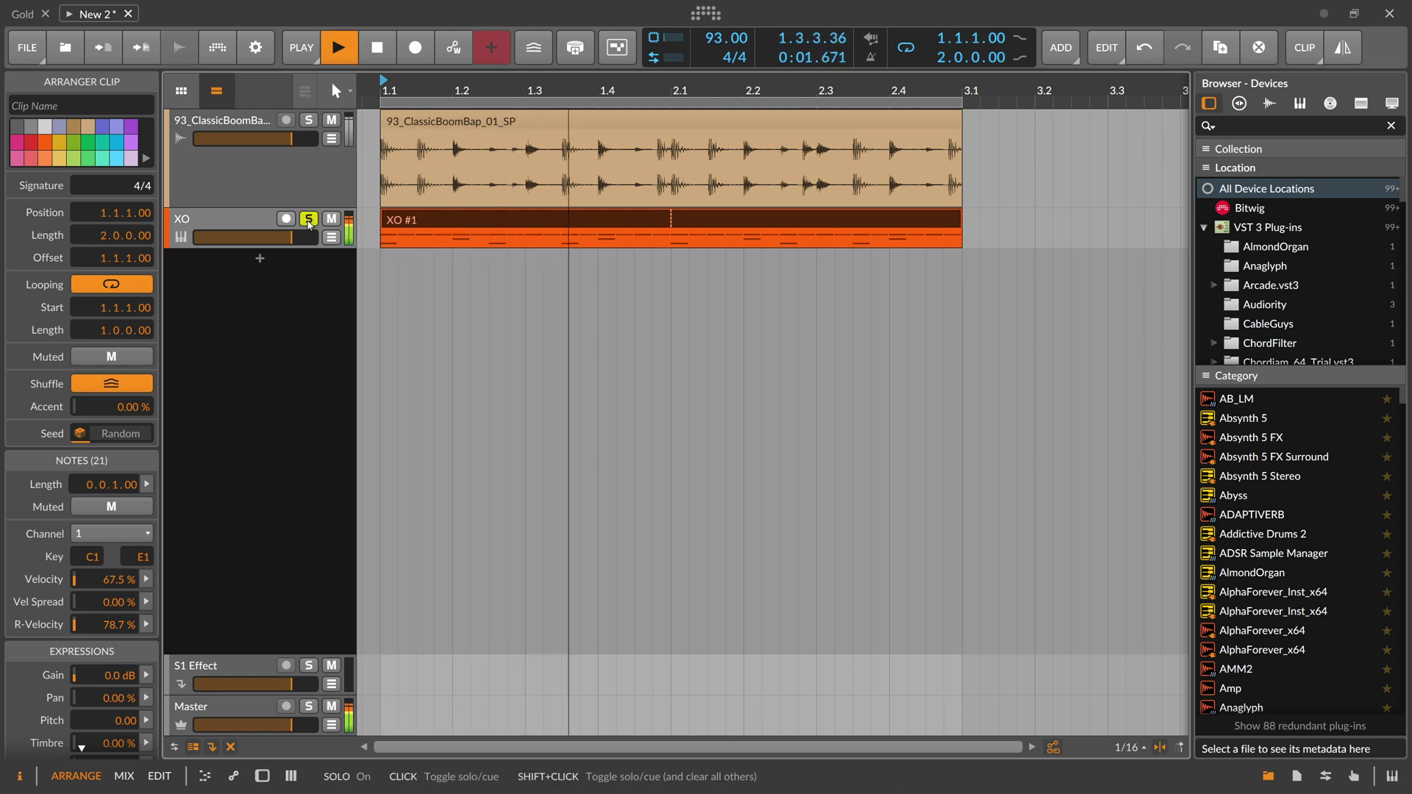
pyautogui.doubleClick(267, 224)
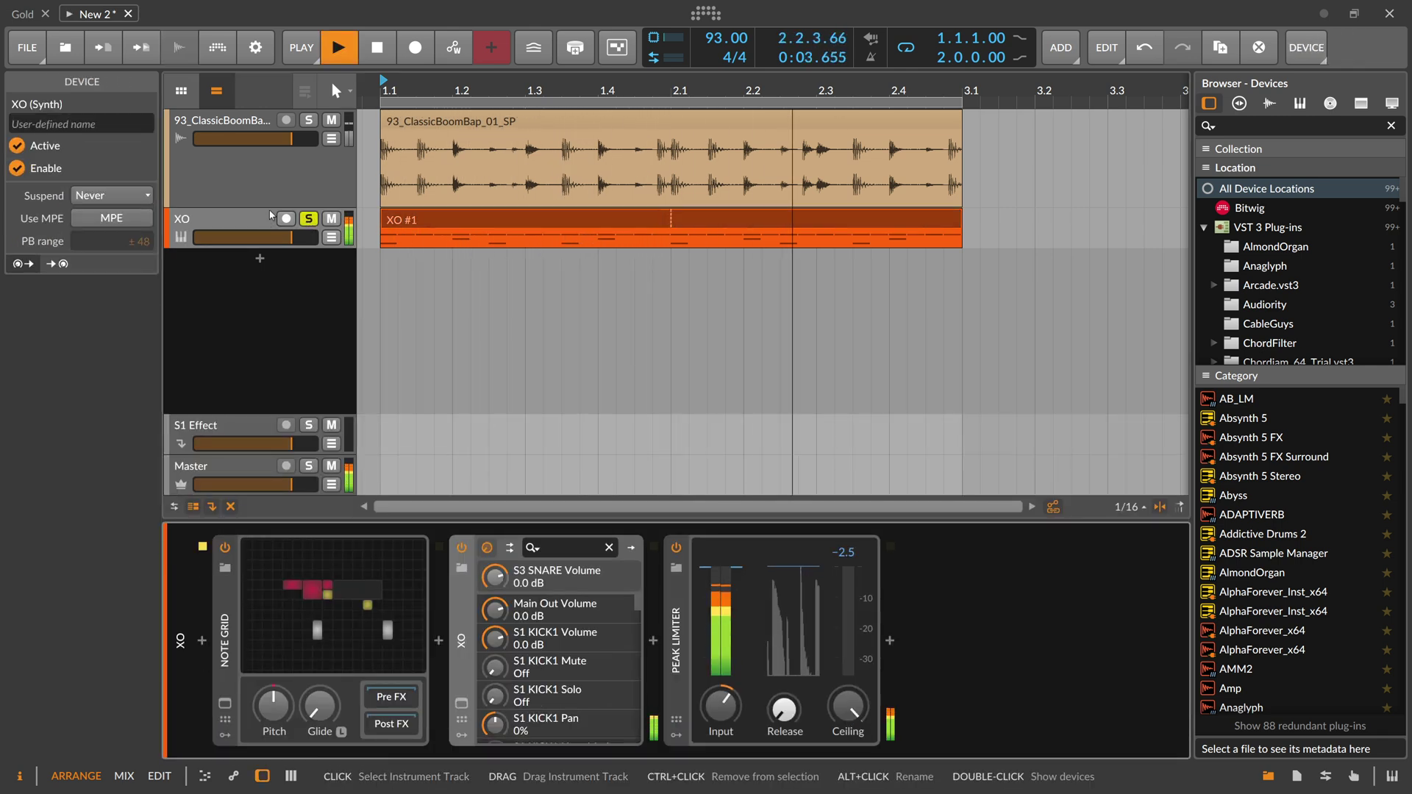
pyautogui.click(274, 204)
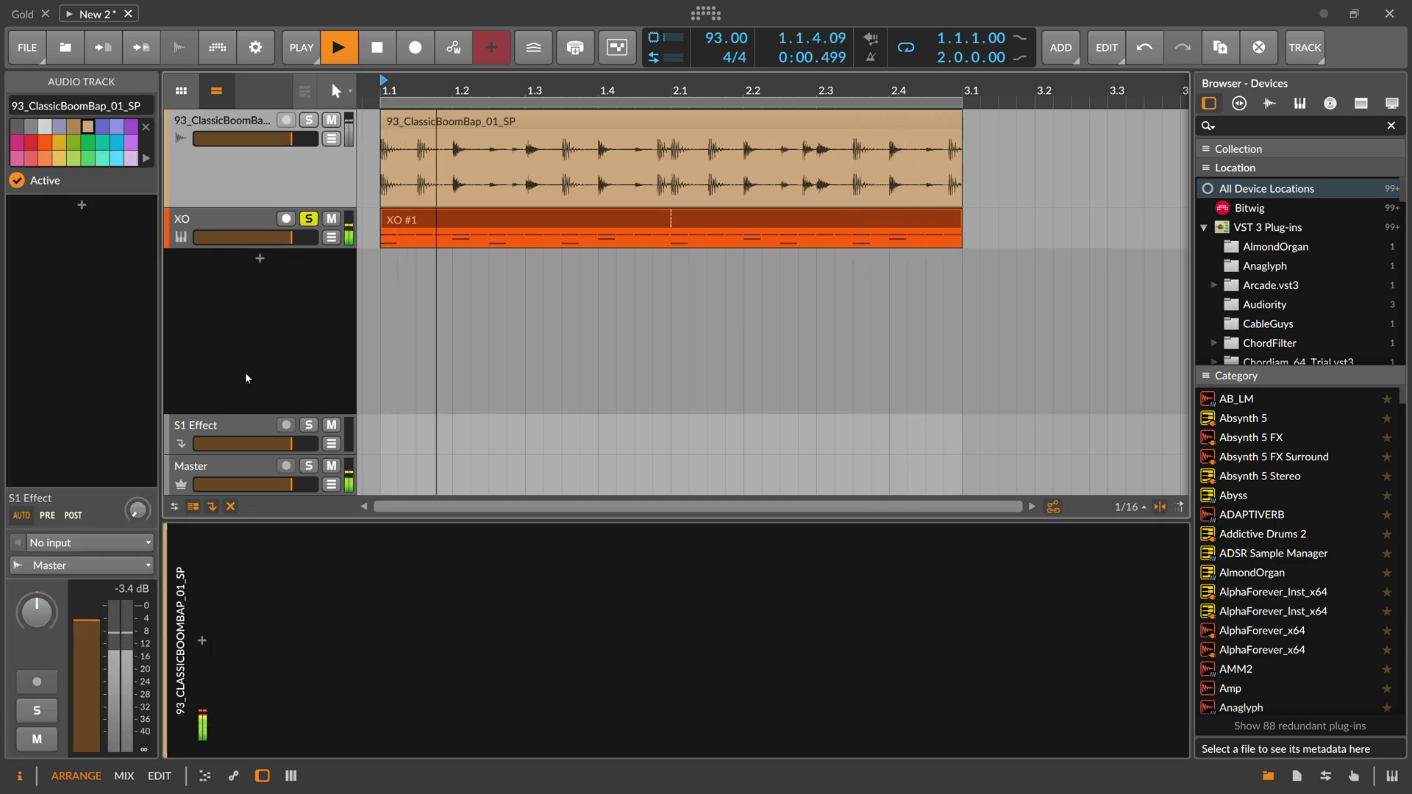
pyautogui.click(238, 224)
pyautogui.press('space')
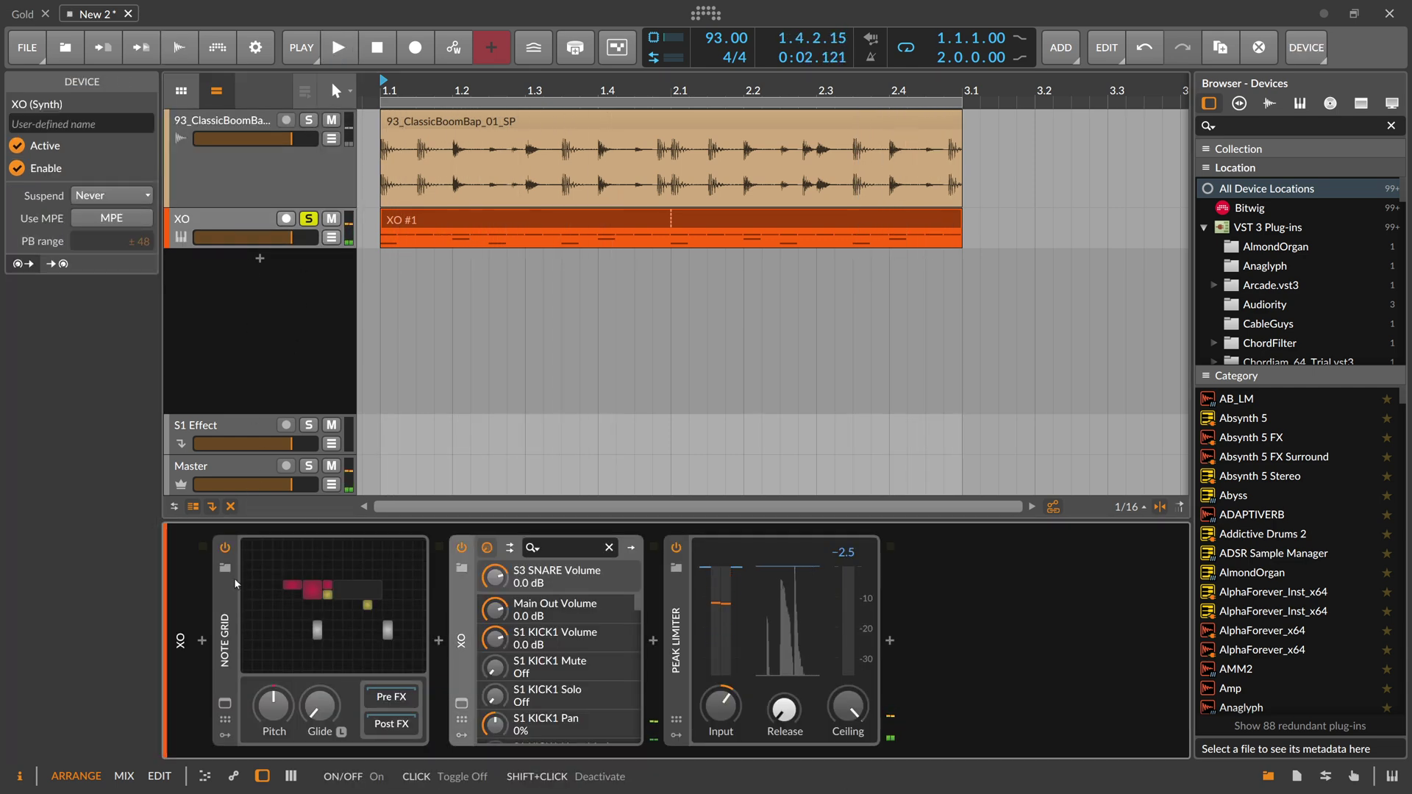
# Compare the soloed XO drums with the Note Grid device disabled and re-enabled during playback
pyautogui.click(225, 548)
pyautogui.press('space')
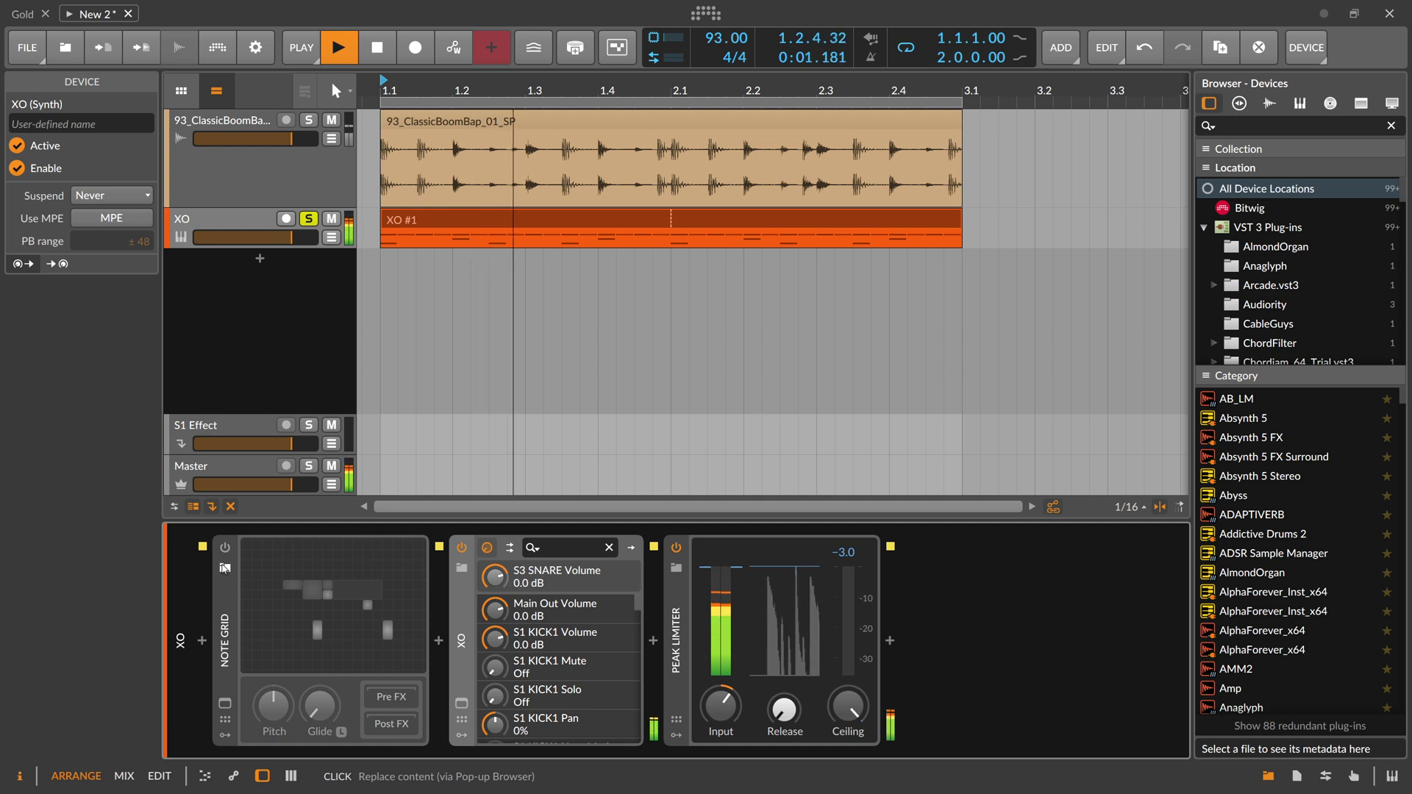
pyautogui.click(225, 551)
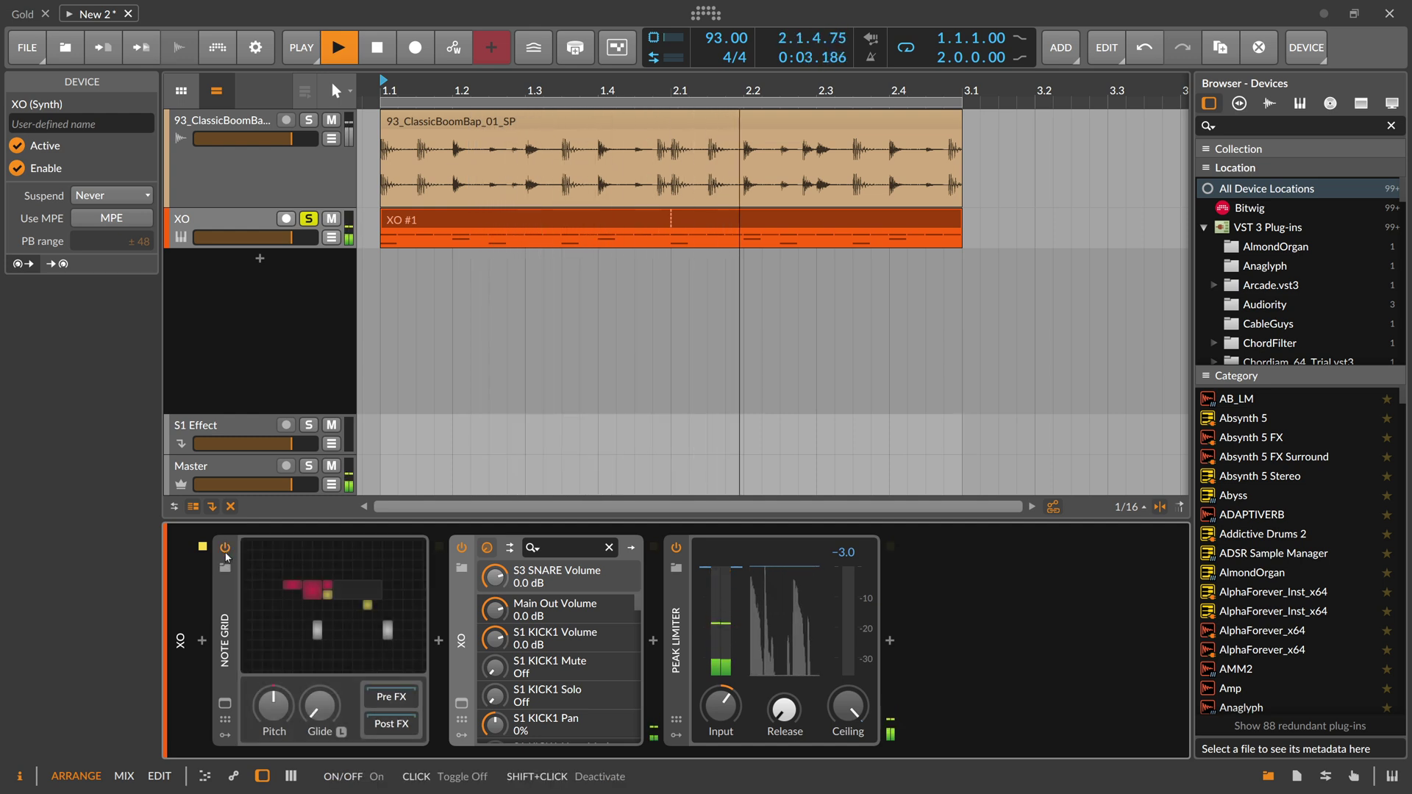
# Solo the 93_ClassicBoomBap loop track alongside XO and lower its volume to -5.1 dB
pyautogui.click(309, 119)
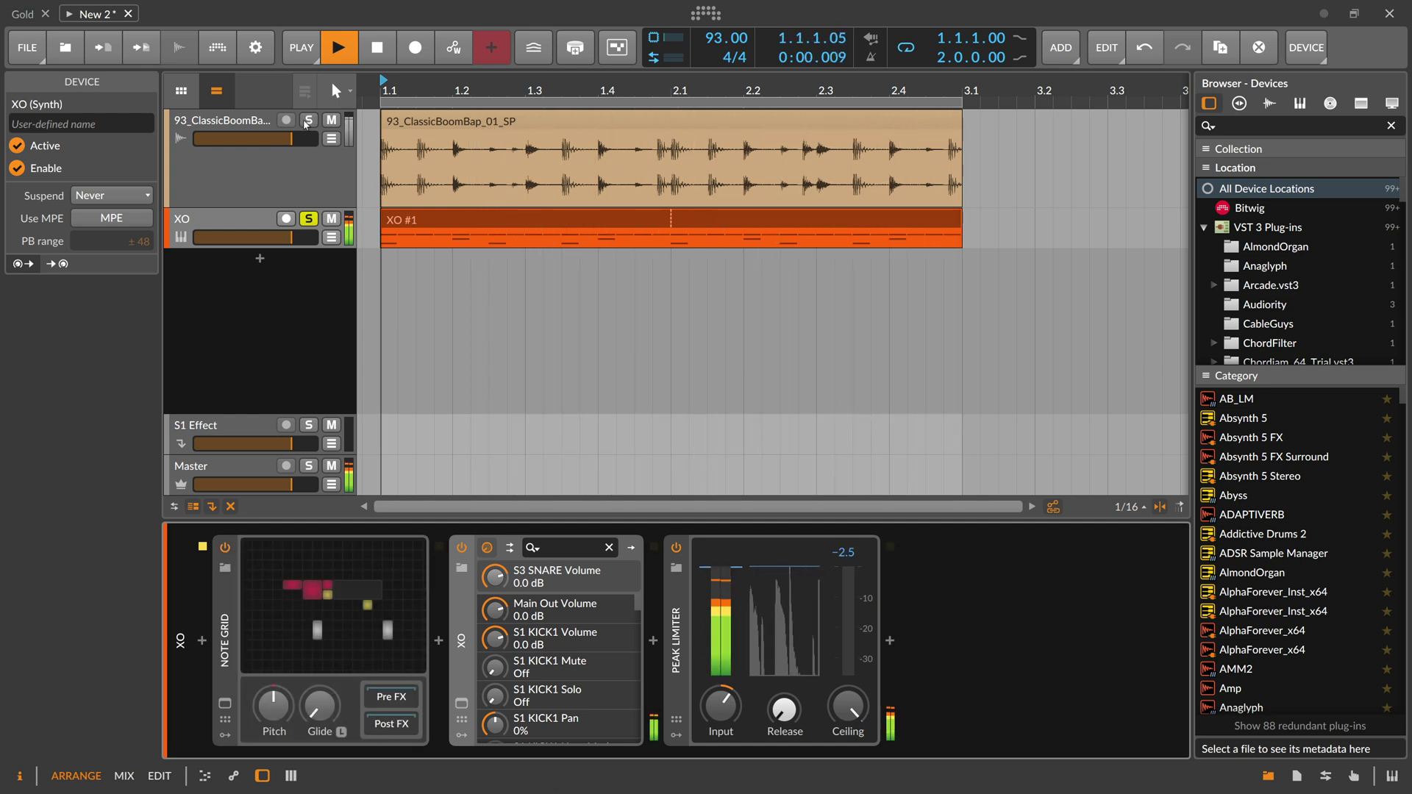
pyautogui.click(272, 130)
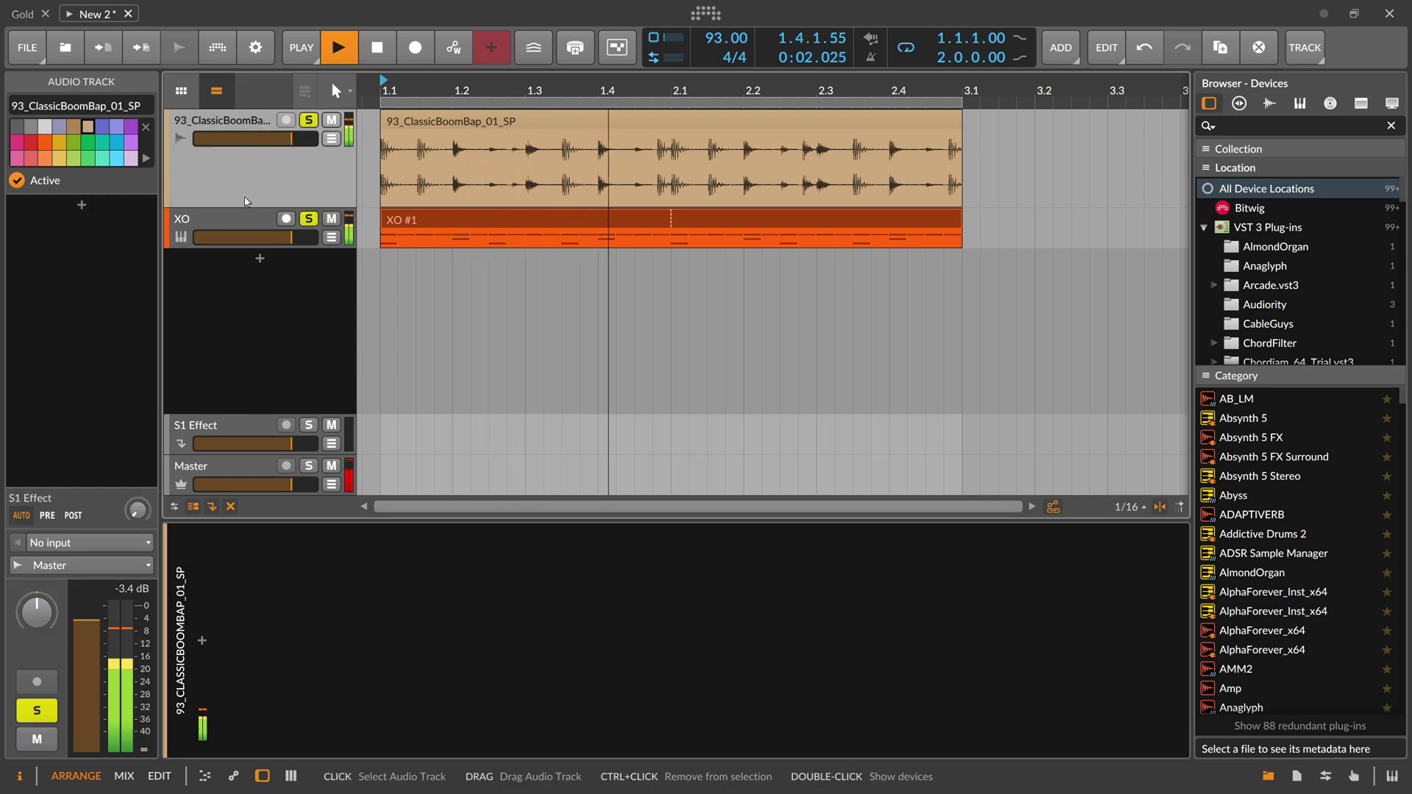
pyautogui.moveTo(291, 139)
pyautogui.mouseDown()
pyautogui.moveTo(247, 139)
pyautogui.moveTo(287, 144)
pyautogui.mouseUp()
# Stop playback and raise Gain - Vol in the XO track's Note Grid to +7.3 dB
pyautogui.click(250, 221)
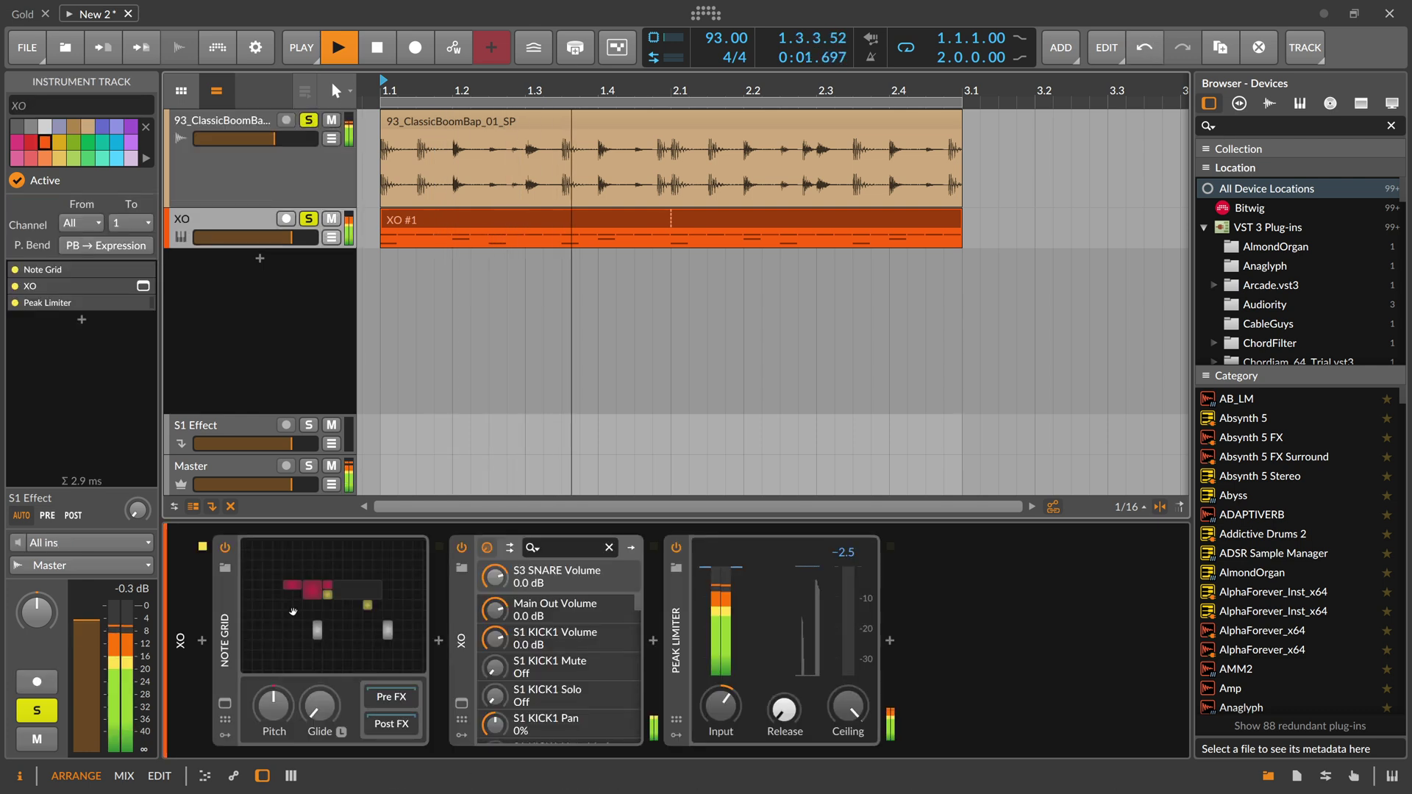
pyautogui.press('space')
pyautogui.click(390, 579)
pyautogui.scroll(3, 565, 341)
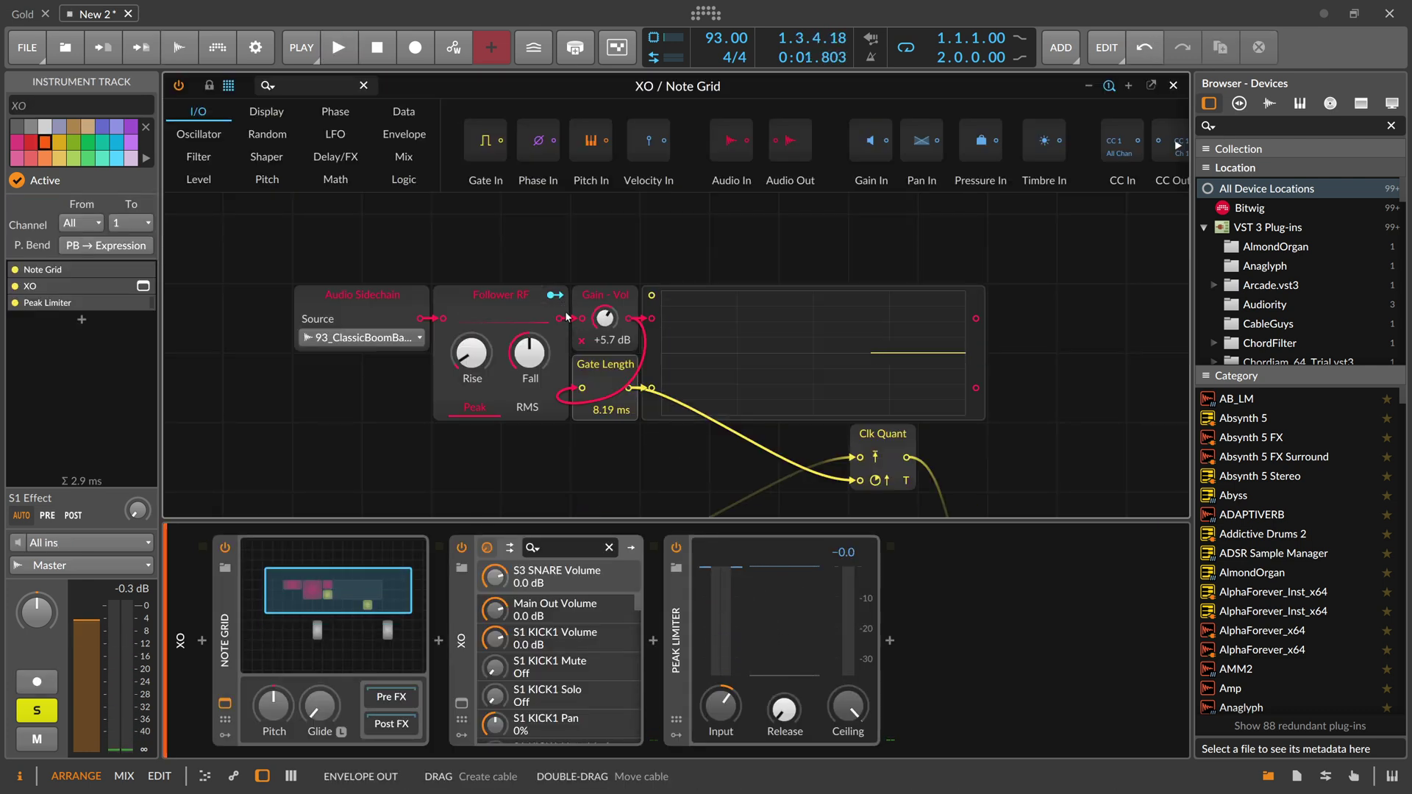
pyautogui.scroll(4, 606, 319)
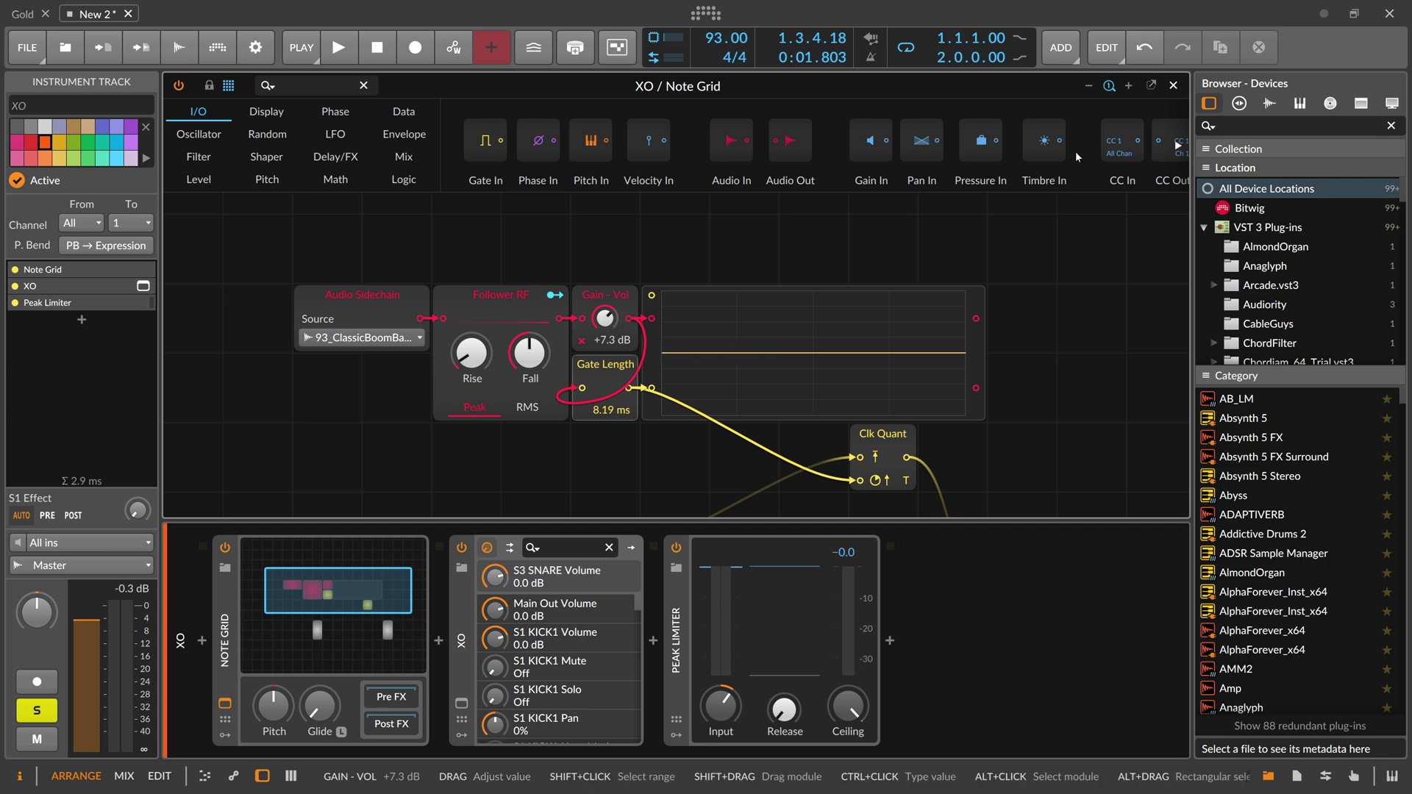
pyautogui.click(1174, 86)
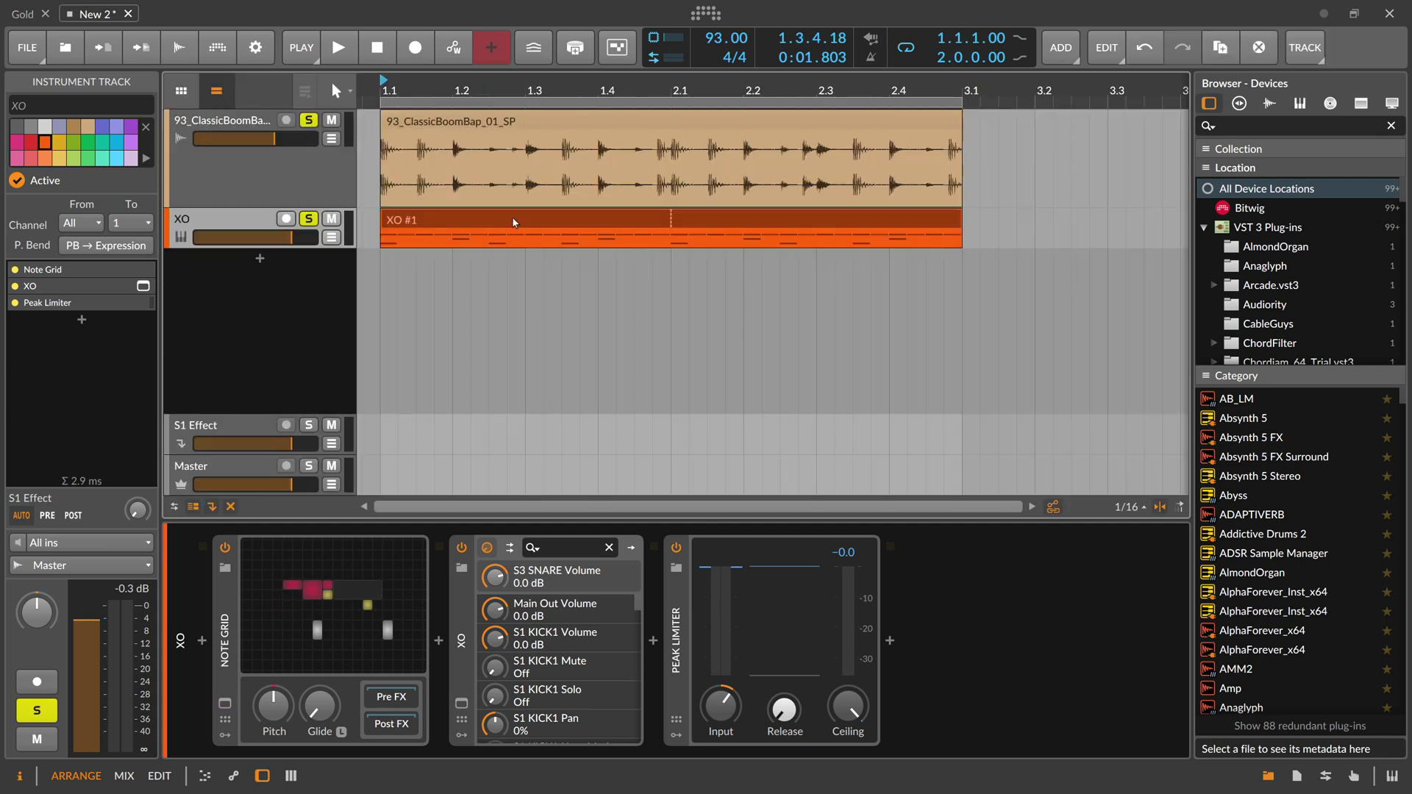
# Select the XO #1 clip and play both soloed tracks from the start of the arrangement
pyautogui.click(509, 158)
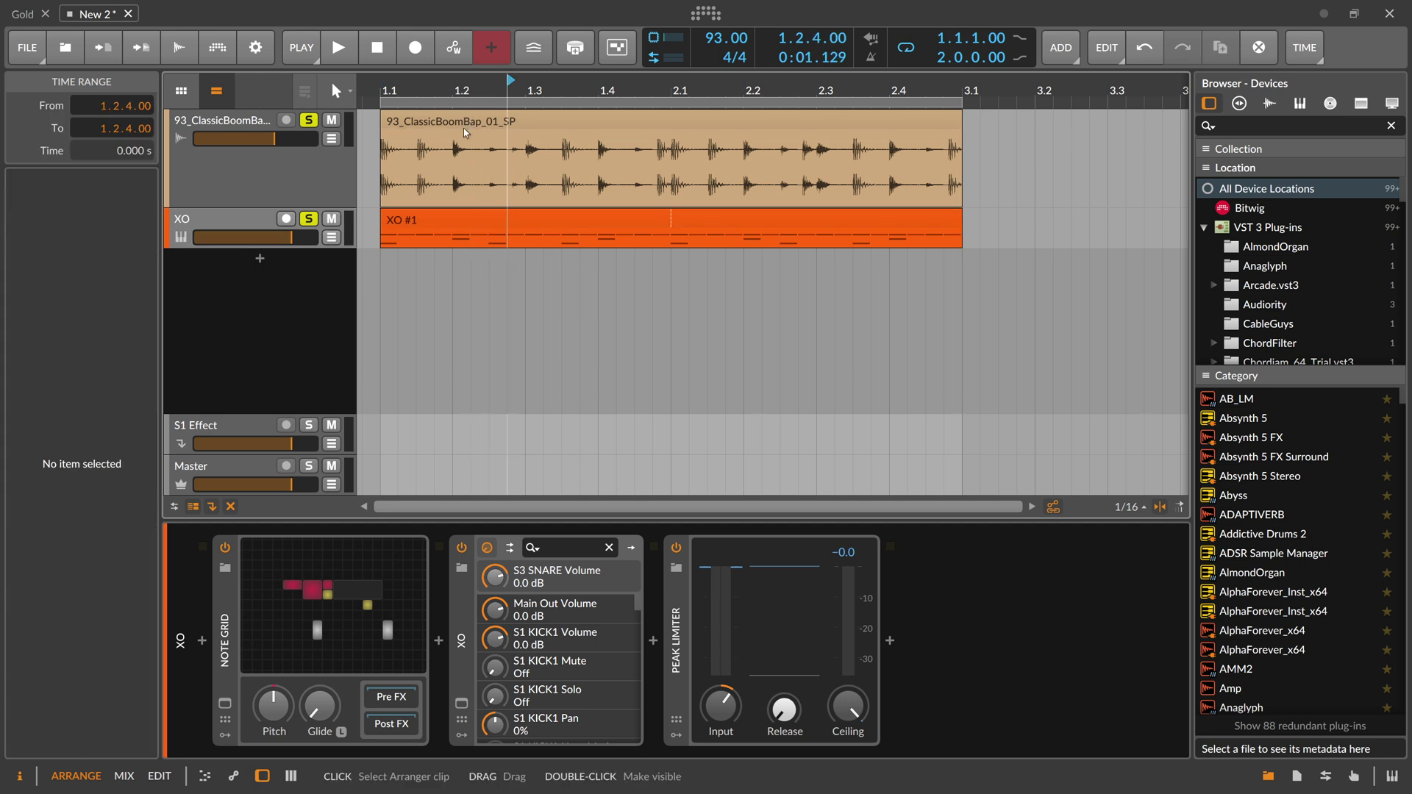
pyautogui.click(531, 220)
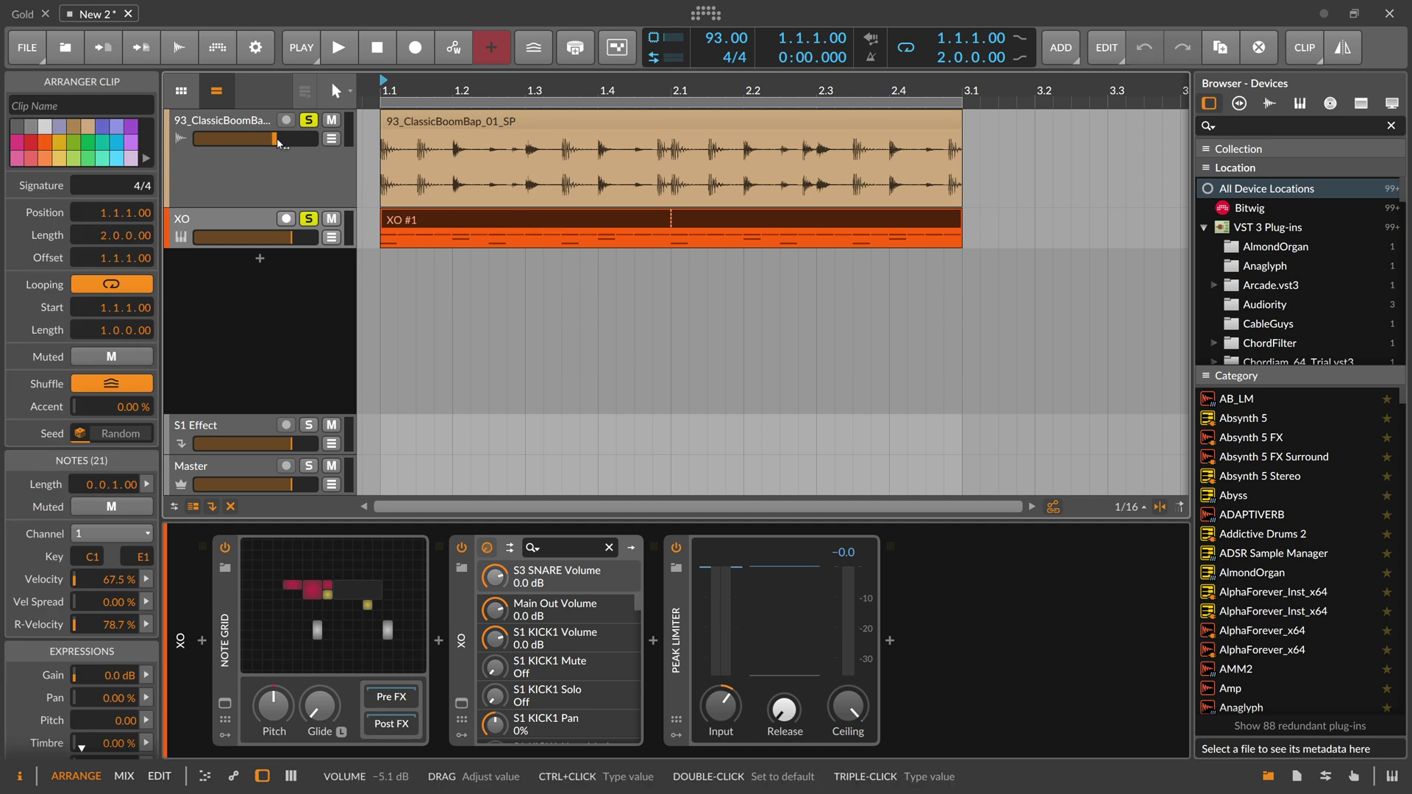
pyautogui.press('space')
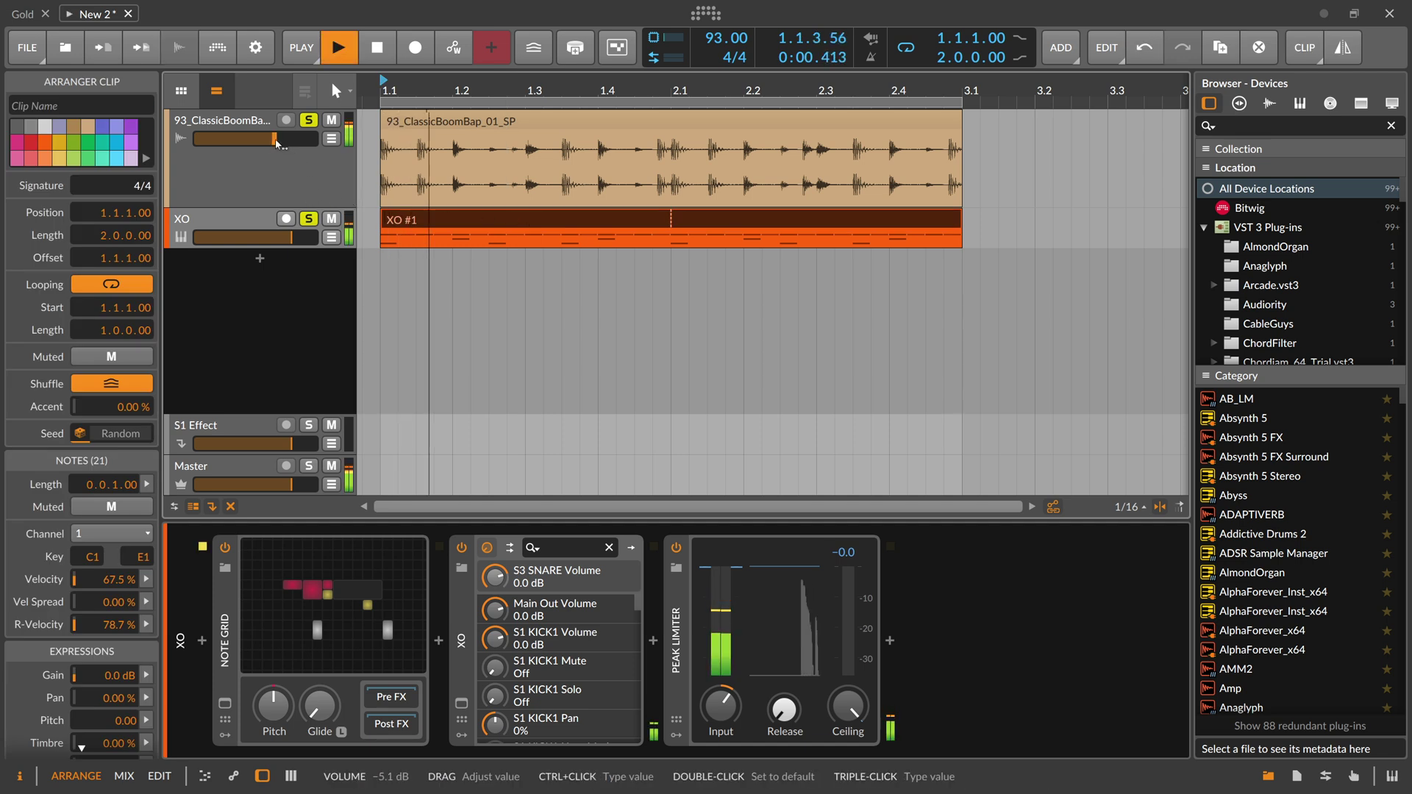
# Turn the loop track fully down, compare XO with Note Grid off and on, and reset the loop's volume to 0.0 dB
pyautogui.moveTo(275, 142); pyautogui.dragTo(194, 141)
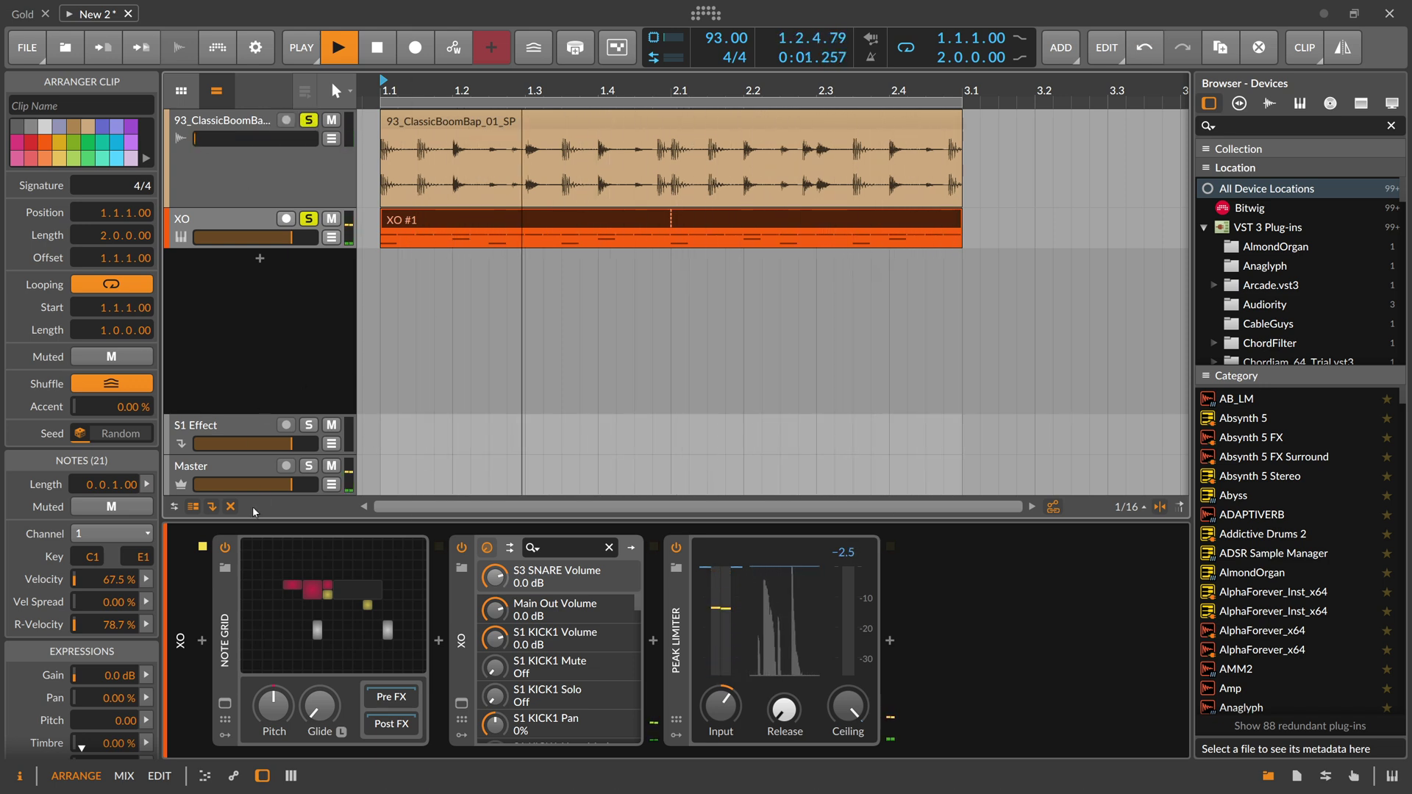
pyautogui.click(225, 548)
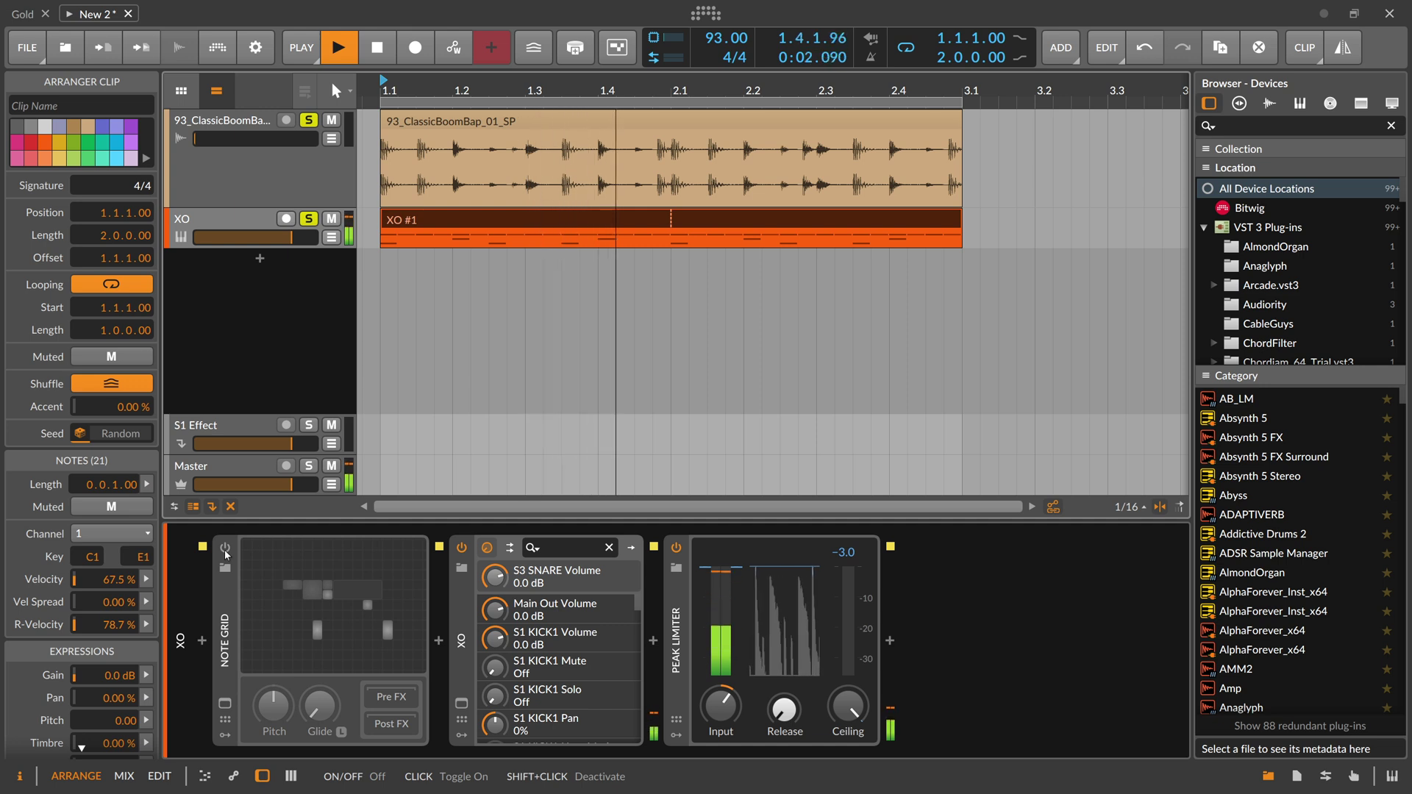
pyautogui.click(225, 548)
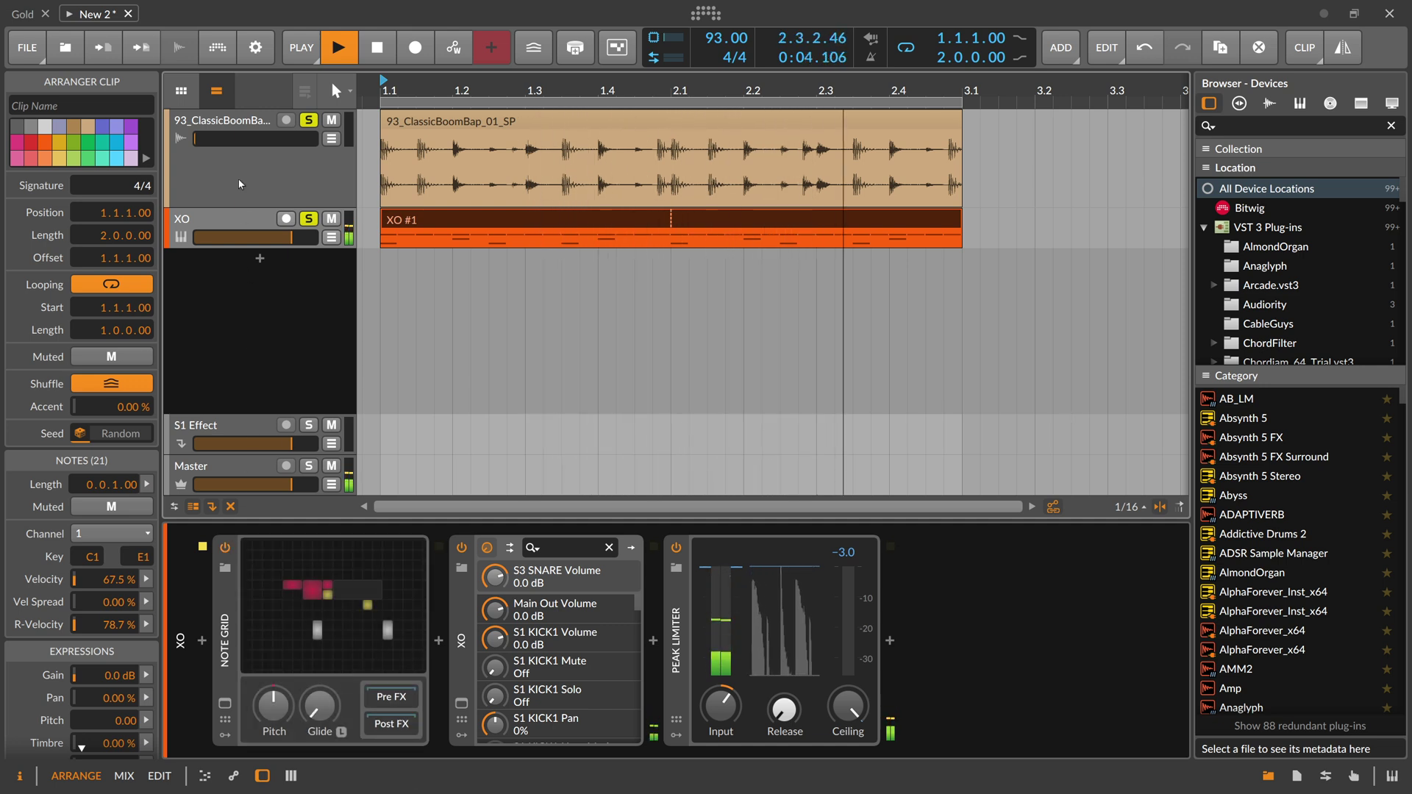
pyautogui.doubleClick(248, 144)
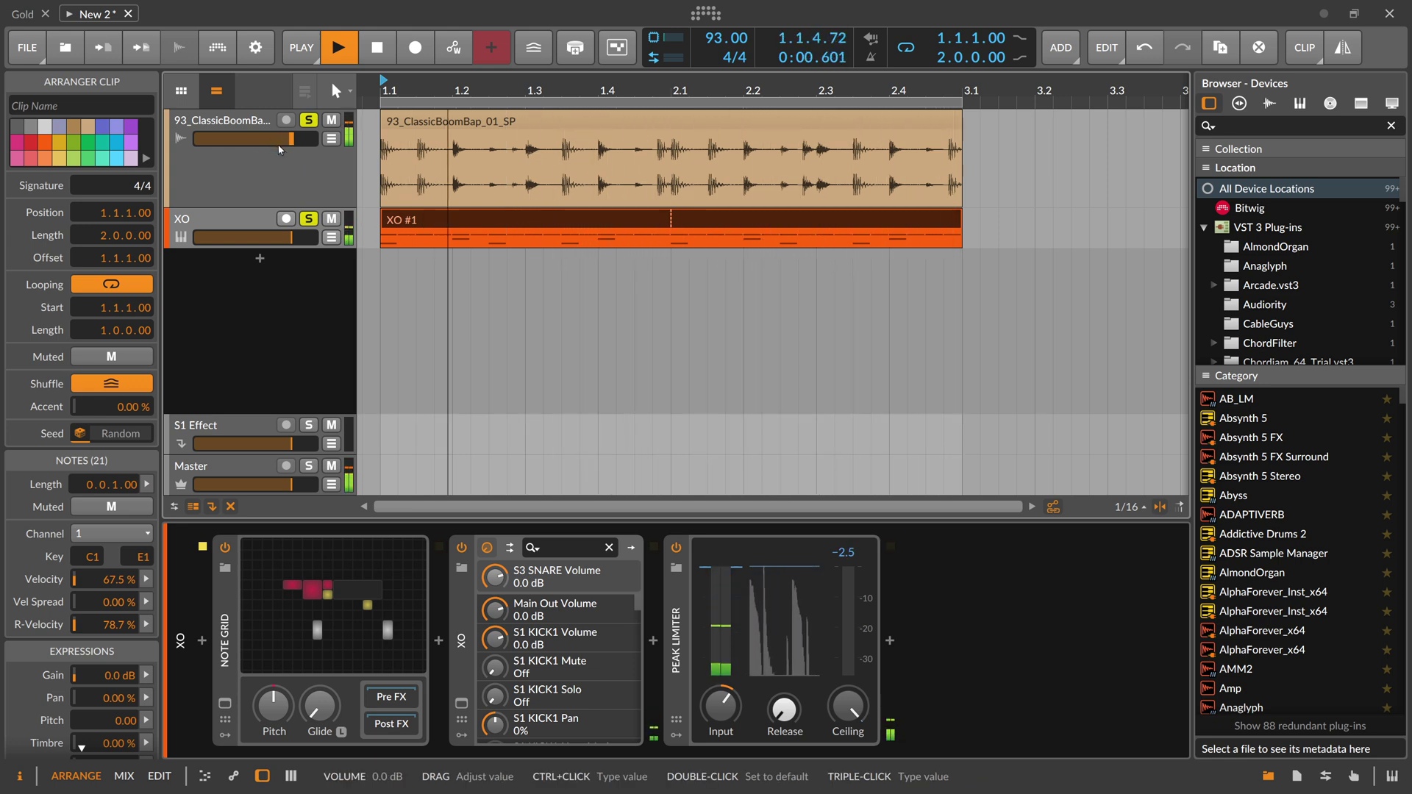
# Reopen the Note Grid, stop playback, and examine the full patch from Audio Sidechain through Clk Quant in an enlarged view
pyautogui.click(347, 543)
pyautogui.scroll(2, 412, 380)
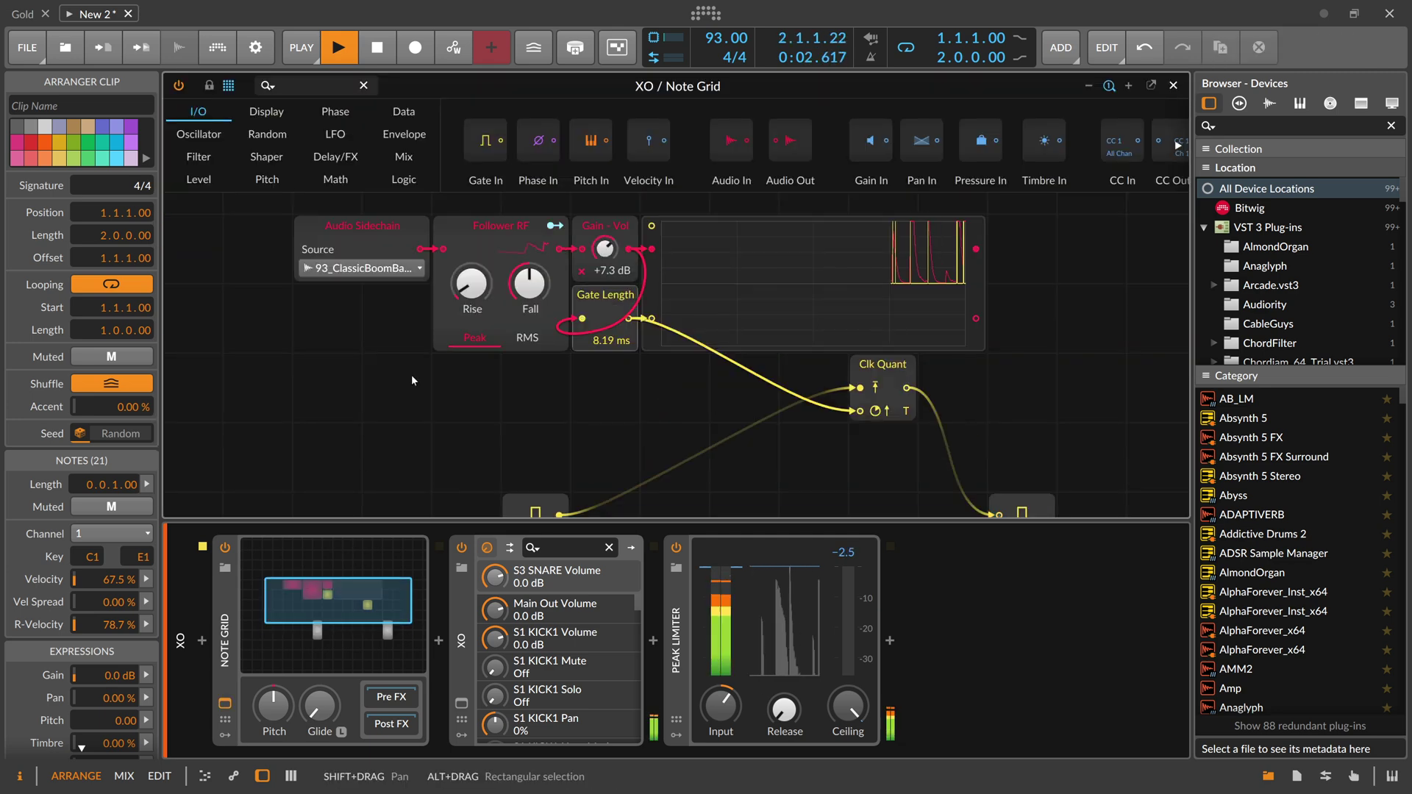
pyautogui.press('space')
pyautogui.click(263, 776)
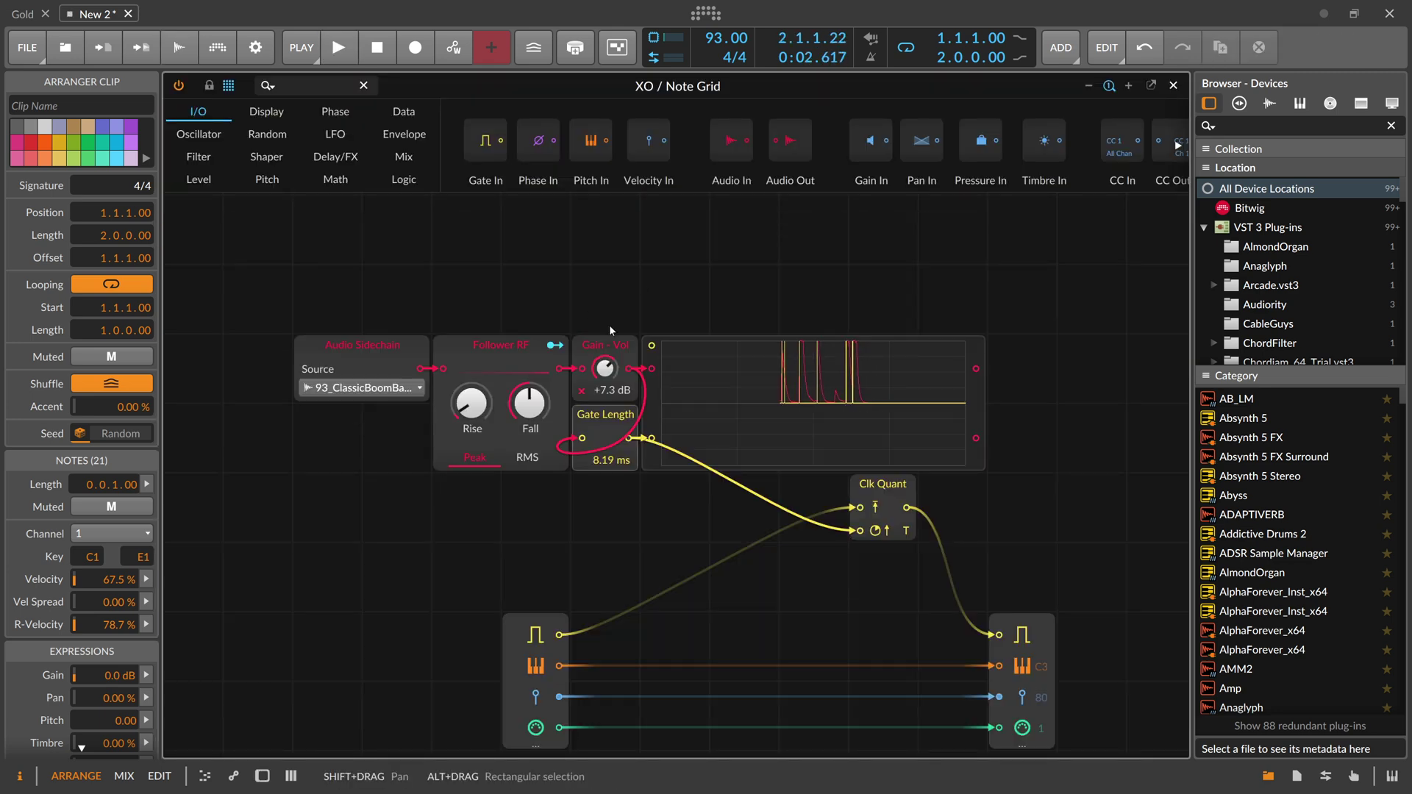
pyautogui.scroll(-2, 609, 325)
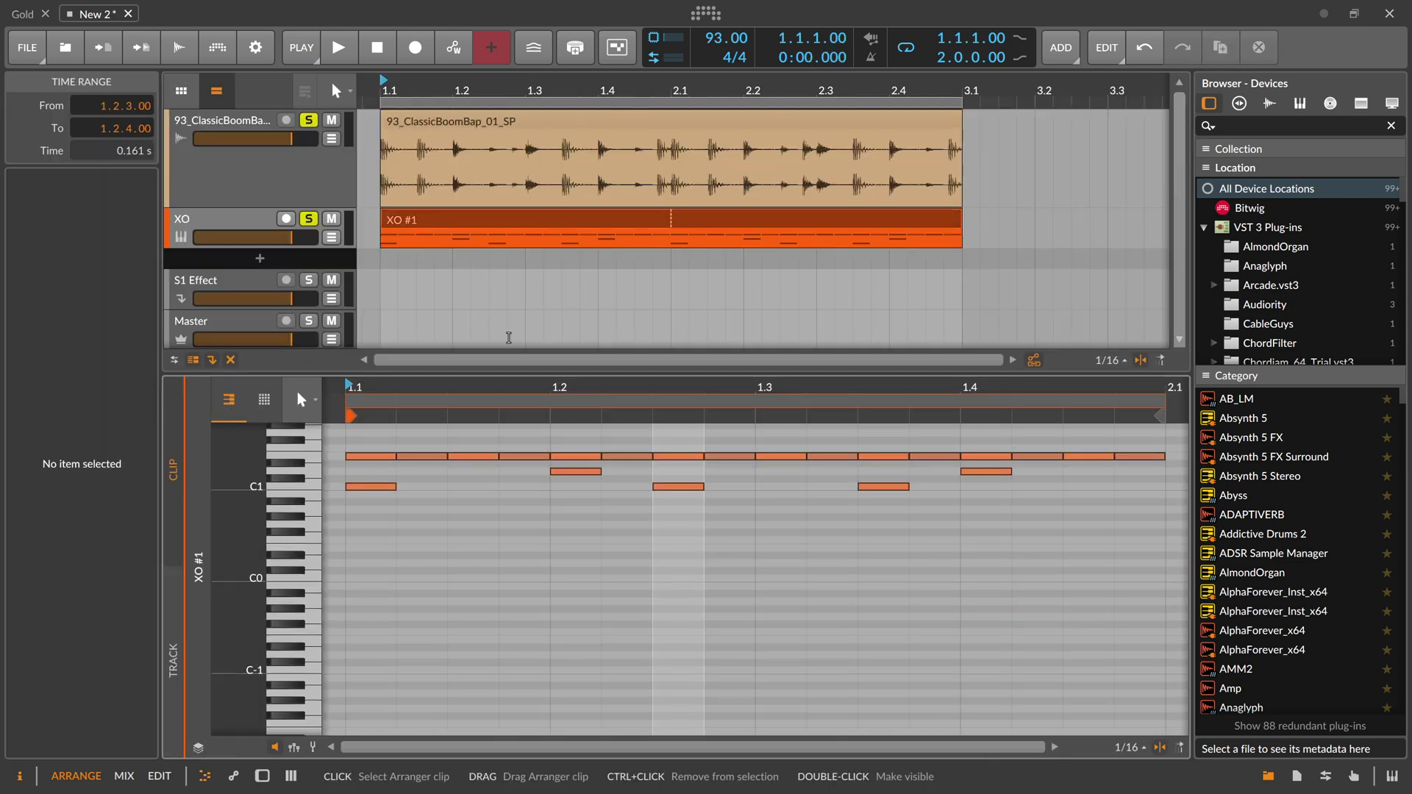
# Move the D1 note at beat 1.2 in the XO #1 clip earlier to 1.1.4.64 and return it to 1.2.1.00
pyautogui.click(557, 476)
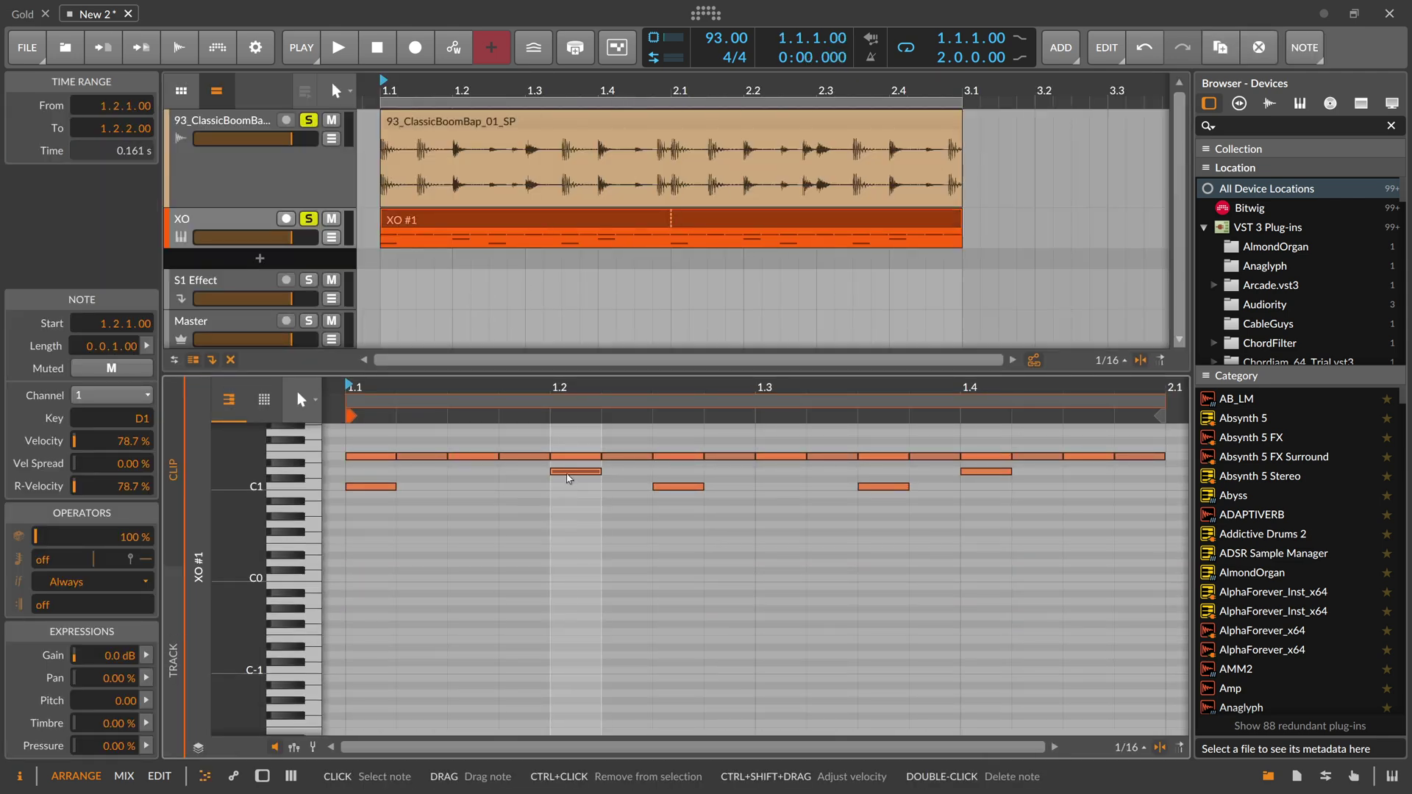
pyautogui.moveTo(550, 474); pyautogui.dragTo(531, 475)
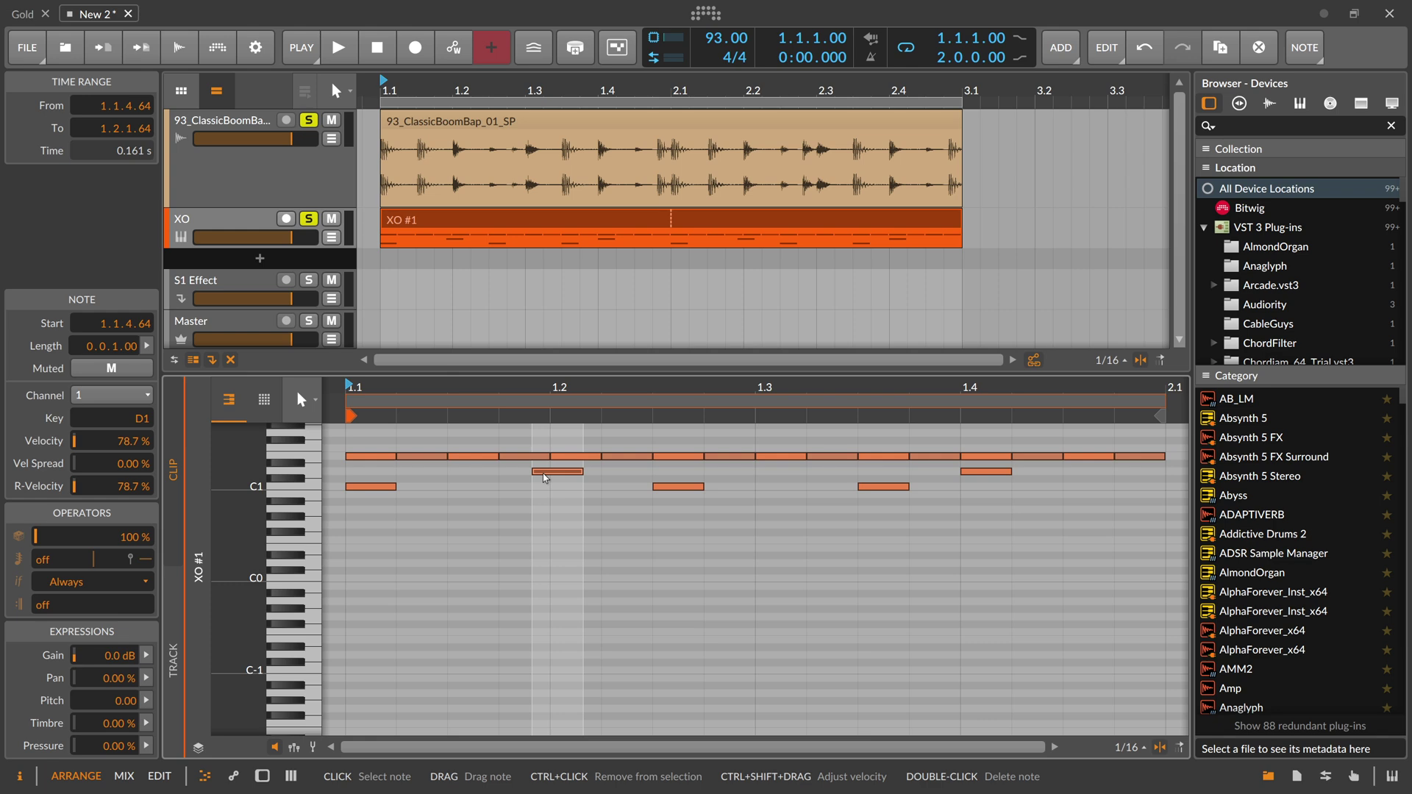
pyautogui.moveTo(544, 474); pyautogui.dragTo(564, 474)
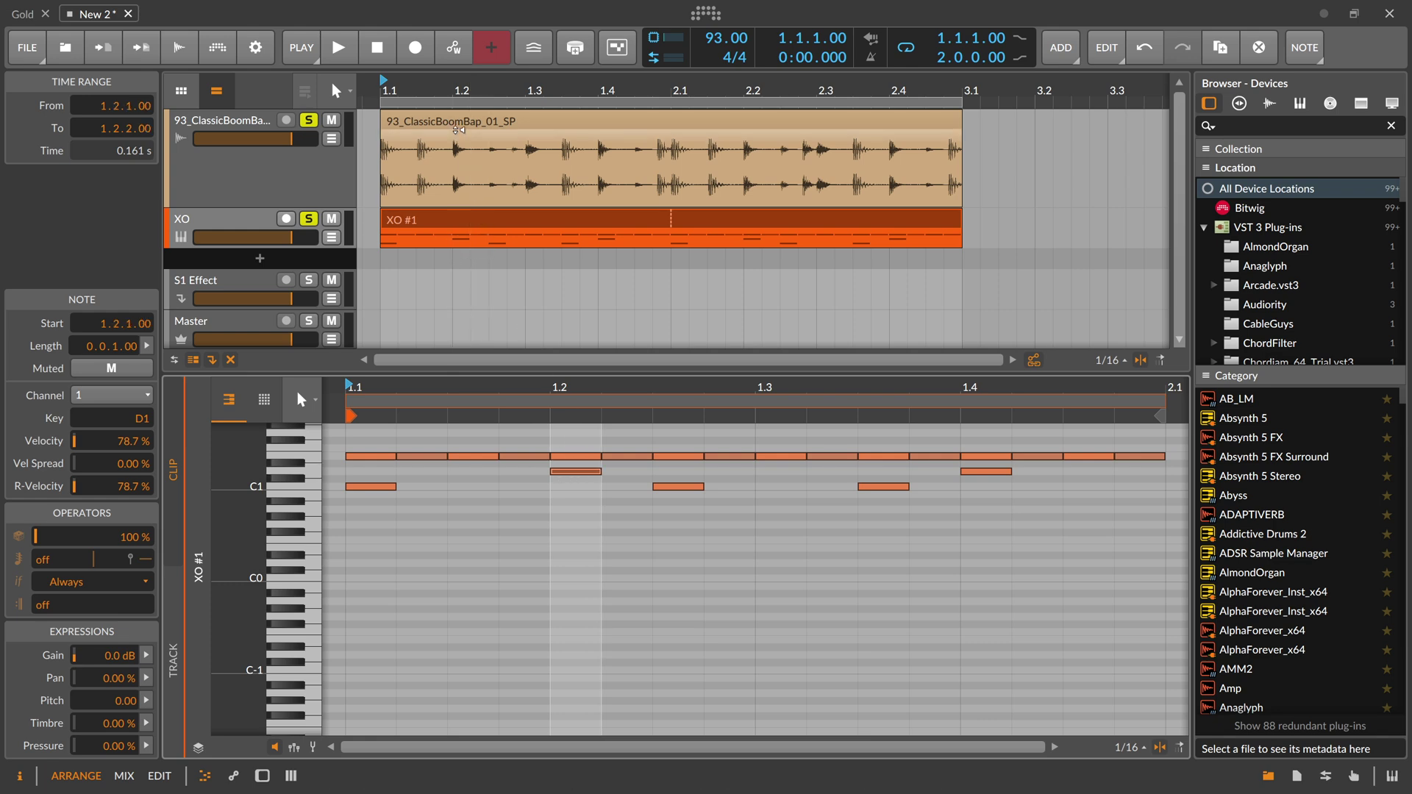
# Open the XO track's Note Grid and move the Audio Sidechain module away from Follower RF to leave a gap between them
pyautogui.click(450, 122)
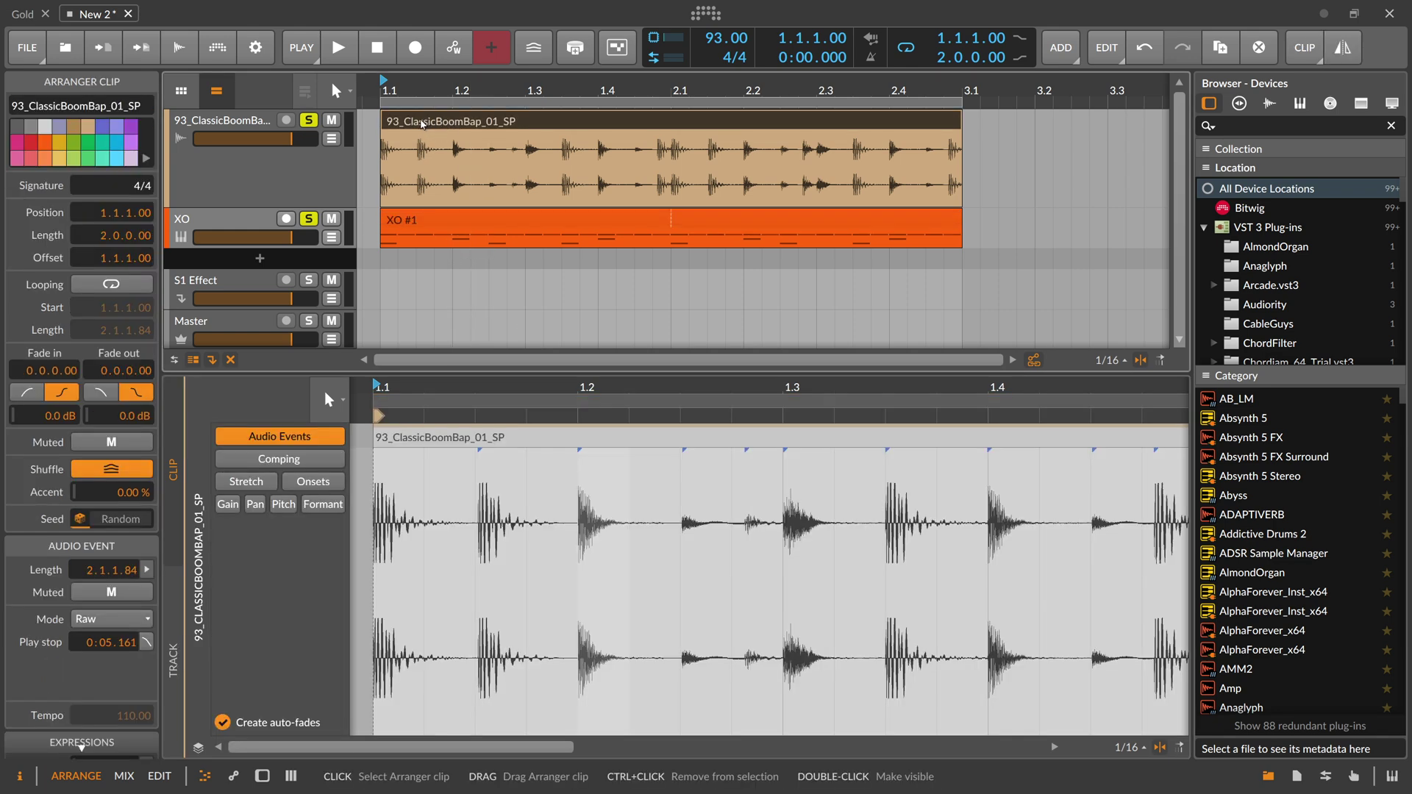
pyautogui.click(239, 133)
pyautogui.doubleClick(247, 223)
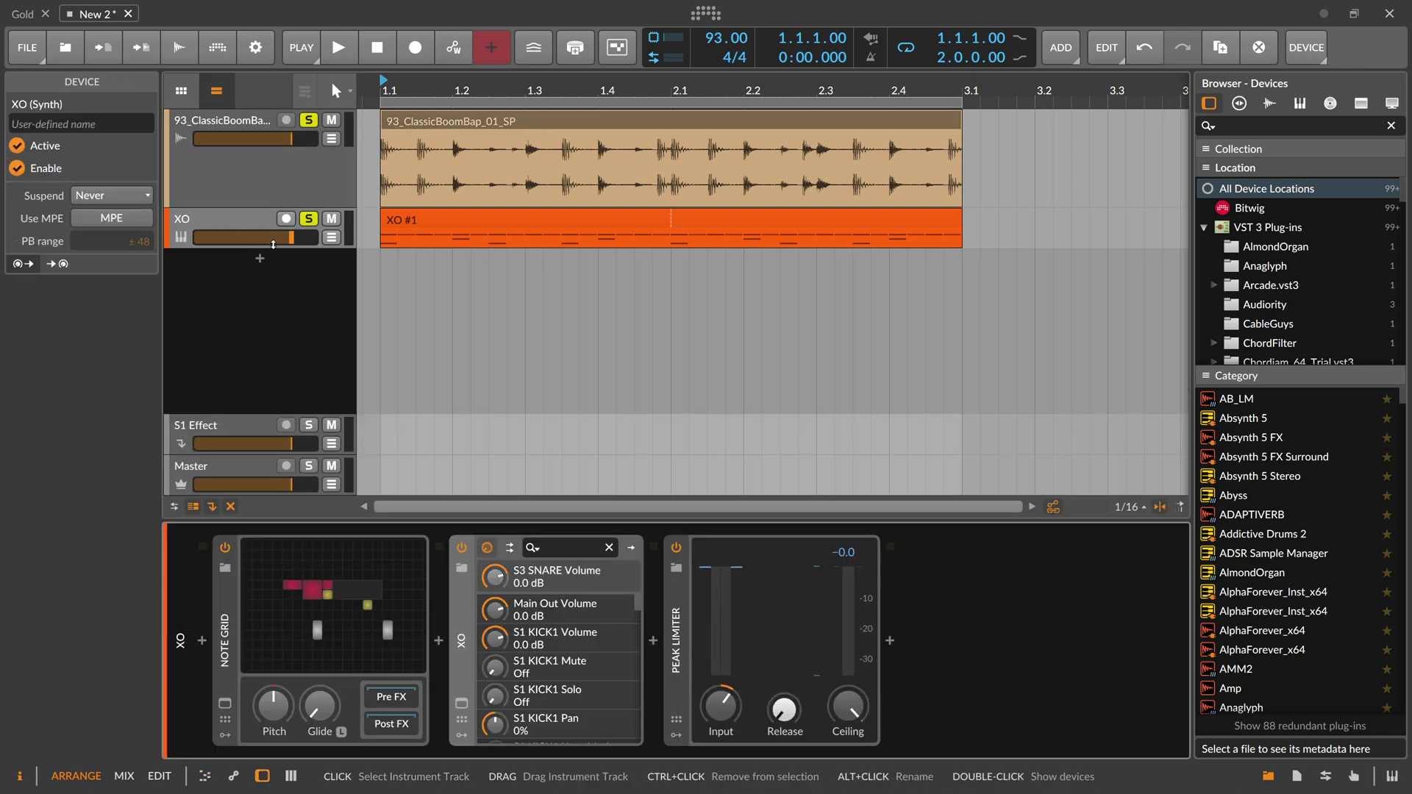
pyautogui.click(352, 597)
pyautogui.scroll(2, 471, 272)
pyautogui.moveTo(366, 296); pyautogui.dragTo(297, 297)
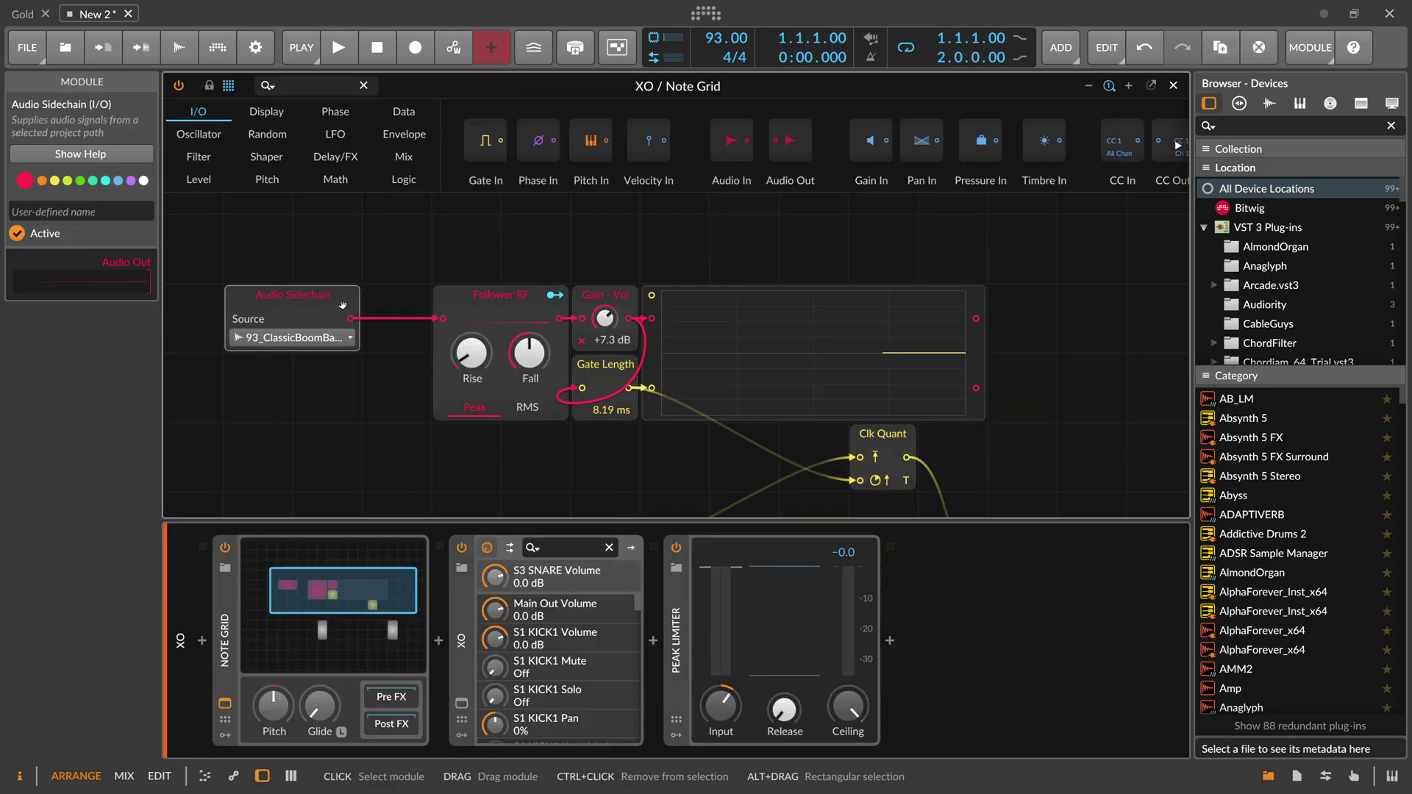
# Insert a Delay module between Audio Sidechain and Follower RF, set it to 1.65 ms, and play the arrangement
pyautogui.click(288, 86)
pyautogui.write('de')
pyautogui.moveTo(204, 140); pyautogui.dragTo(396, 404)
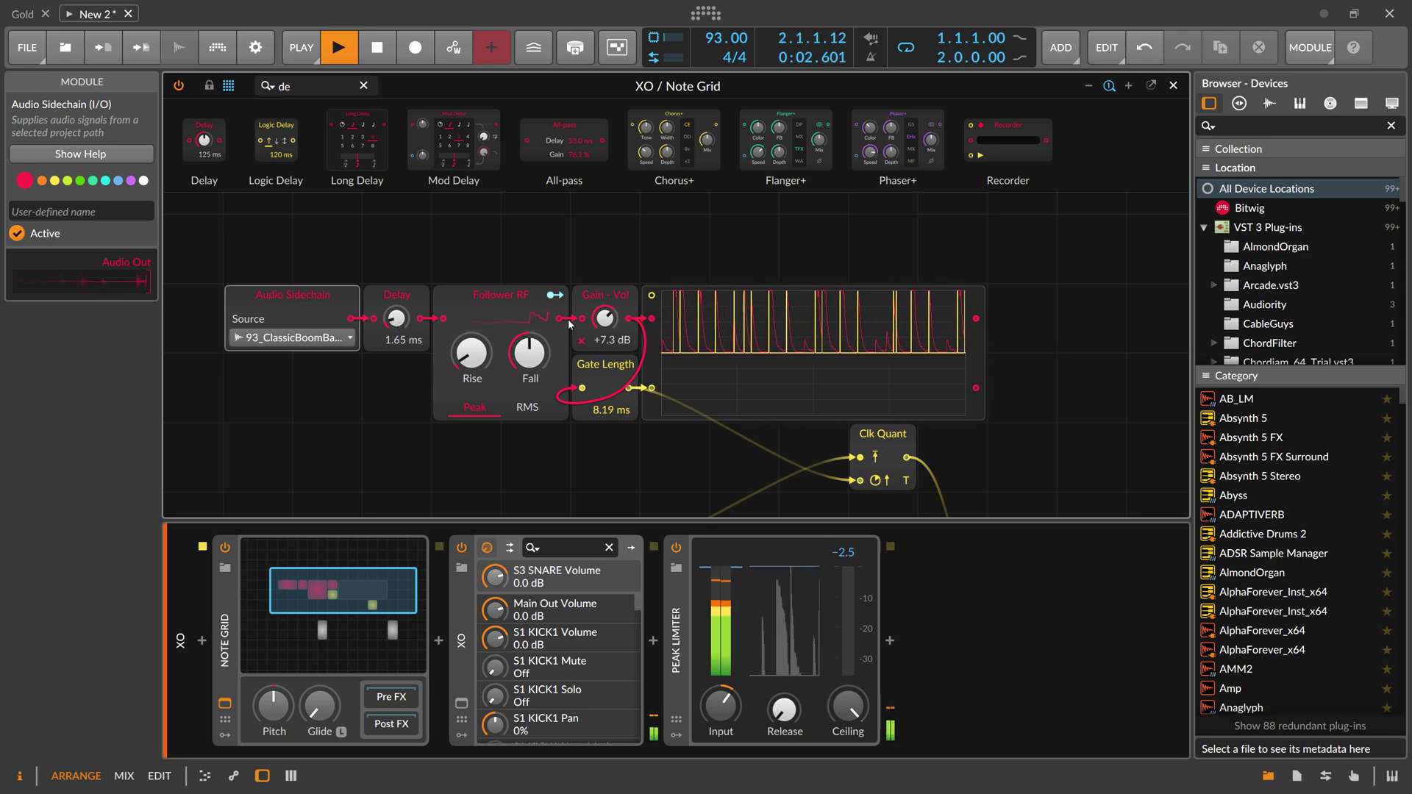
# Raise the Gain - Vol module to +9.3 dB and delete the oscilloscope connected to it and Gate Length
pyautogui.moveTo(605, 319); pyautogui.dragTo(605, 311)
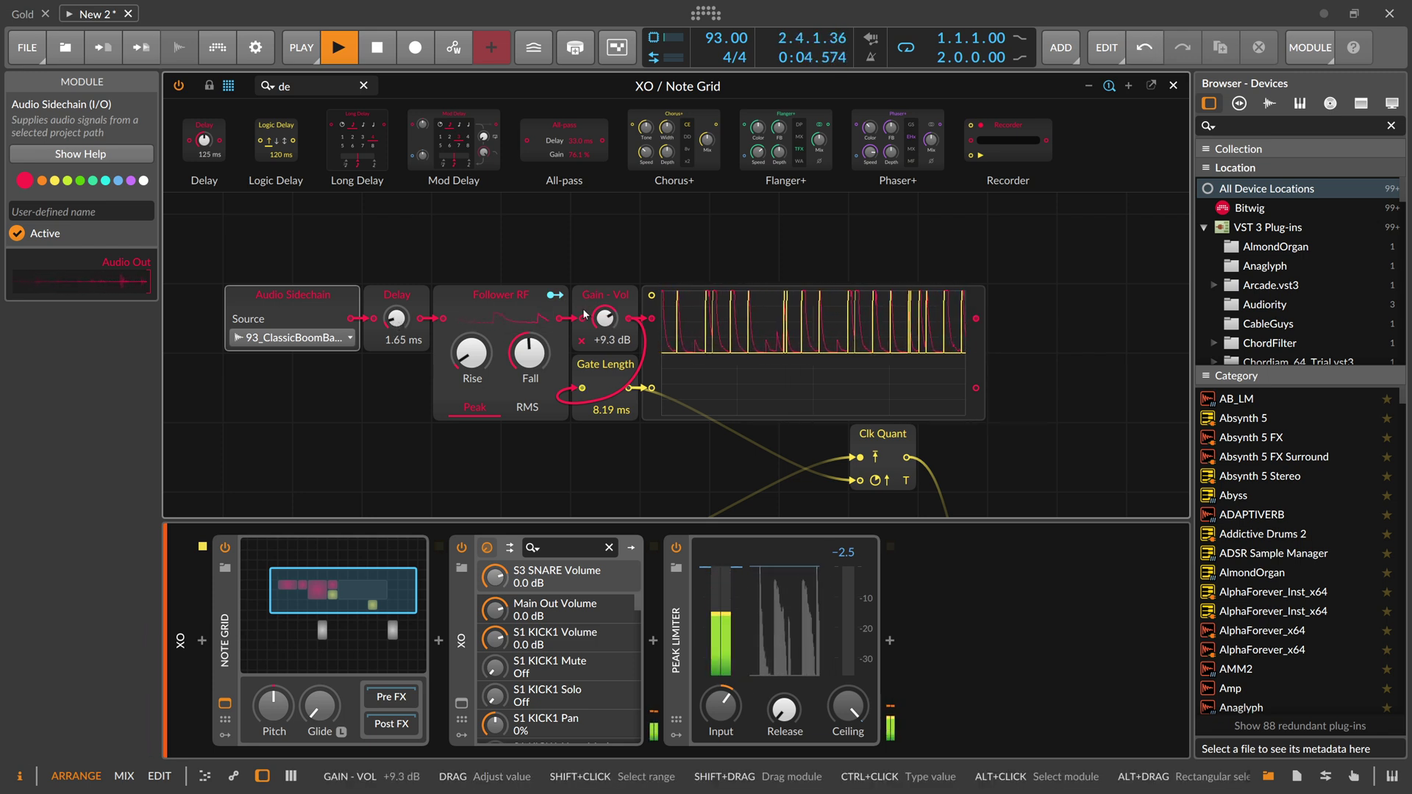
pyautogui.click(649, 324)
pyautogui.press('Delete')
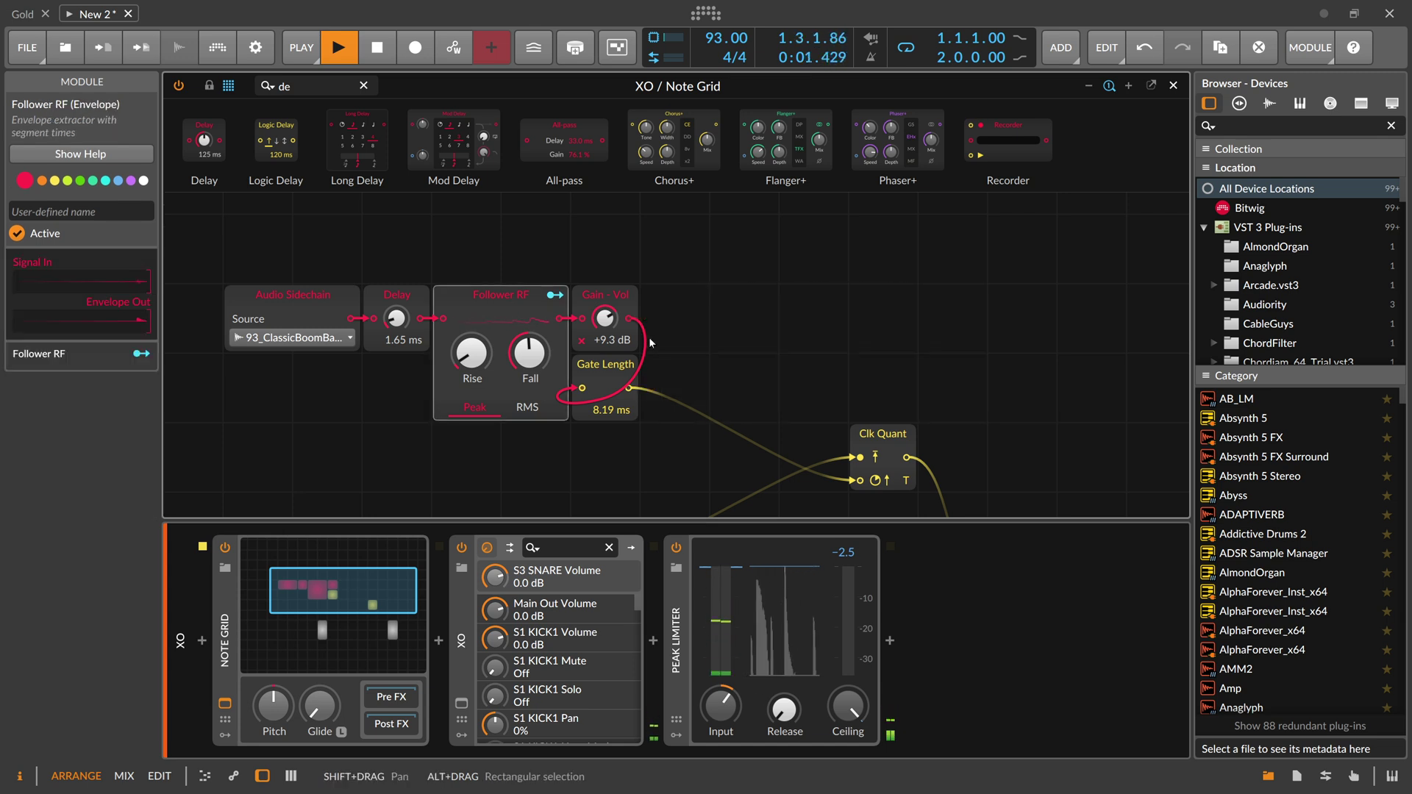
# Stop playback and shift the Clk Quant module slightly closer to the Note In module
pyautogui.moveTo(522, 228); pyautogui.dragTo(603, 191)
pyautogui.scroll(-2, 602, 256)
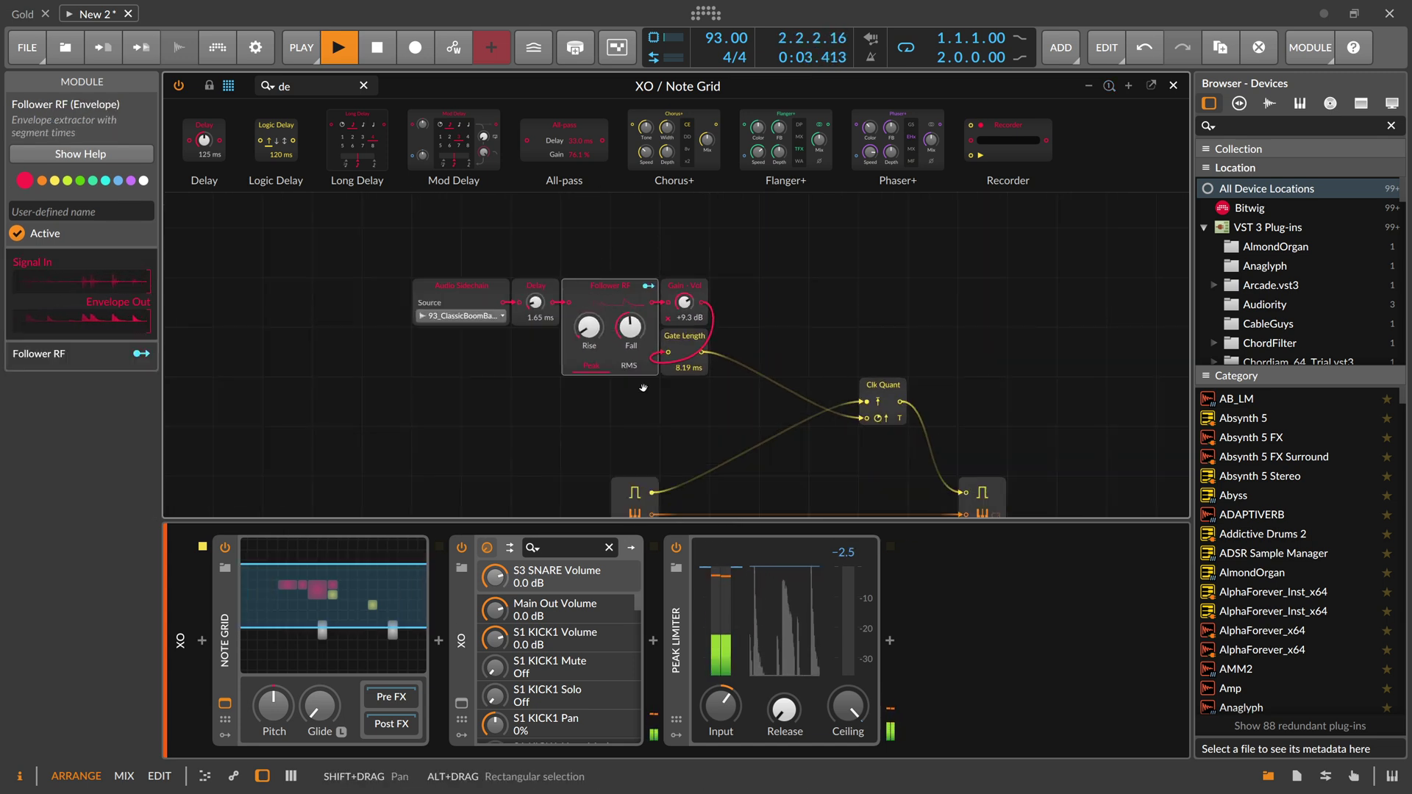
pyautogui.moveTo(643, 388); pyautogui.dragTo(590, 306)
pyautogui.press('space')
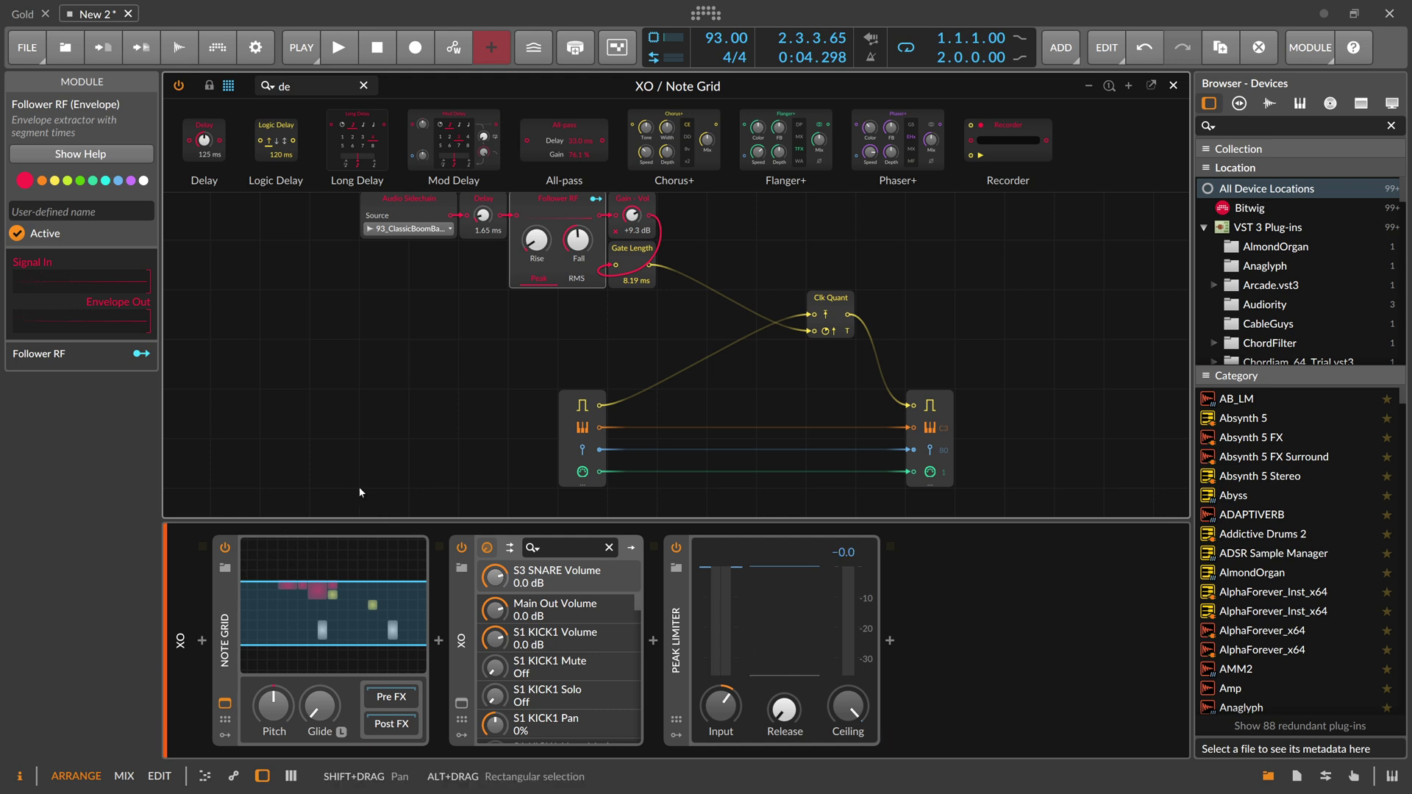
pyautogui.click(578, 405)
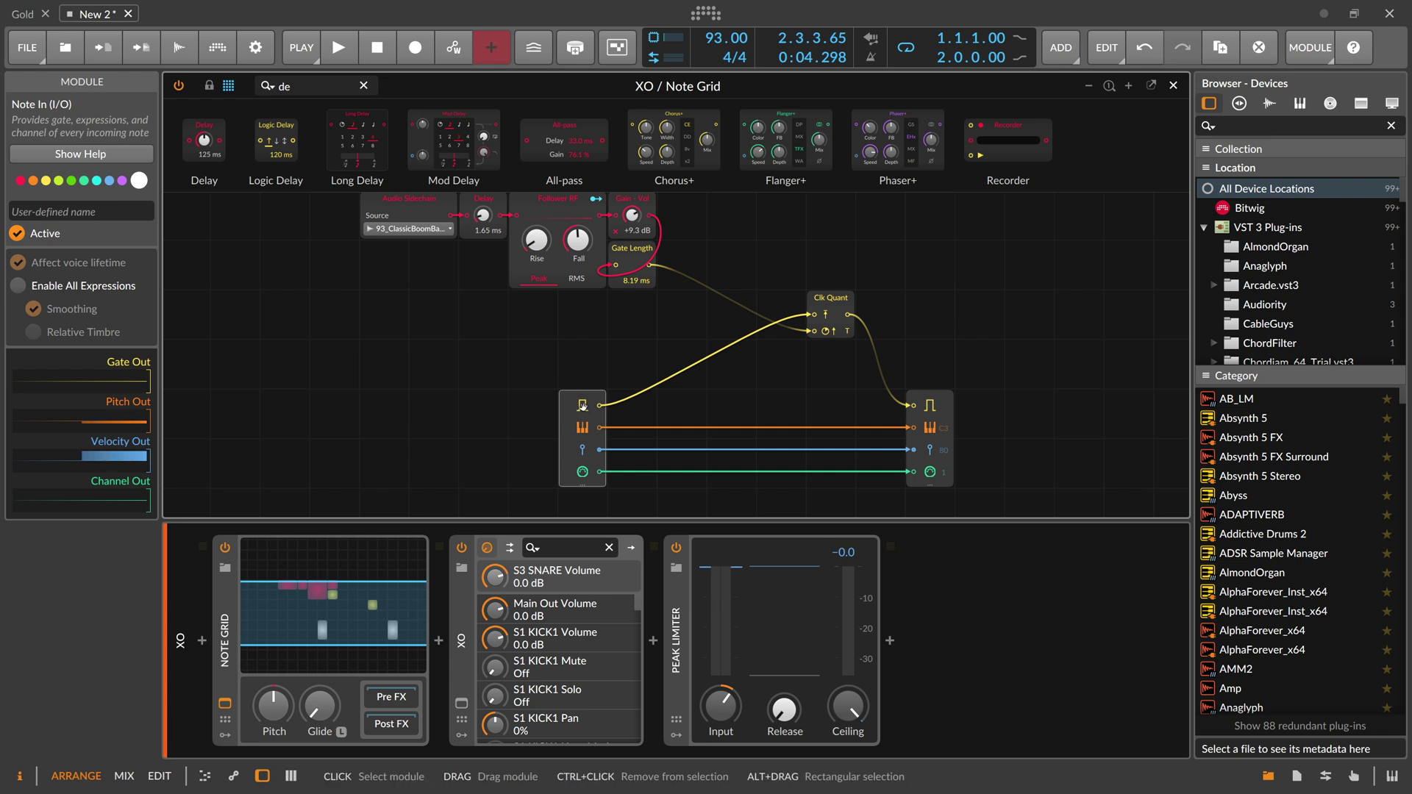
pyautogui.moveTo(817, 312); pyautogui.dragTo(298, 239)
# Examine the trigger chain module by module, from Audio Sidechain through Follower RF and Gate Length to Clk Quant and the note output
pyautogui.scroll(1, 777, 307)
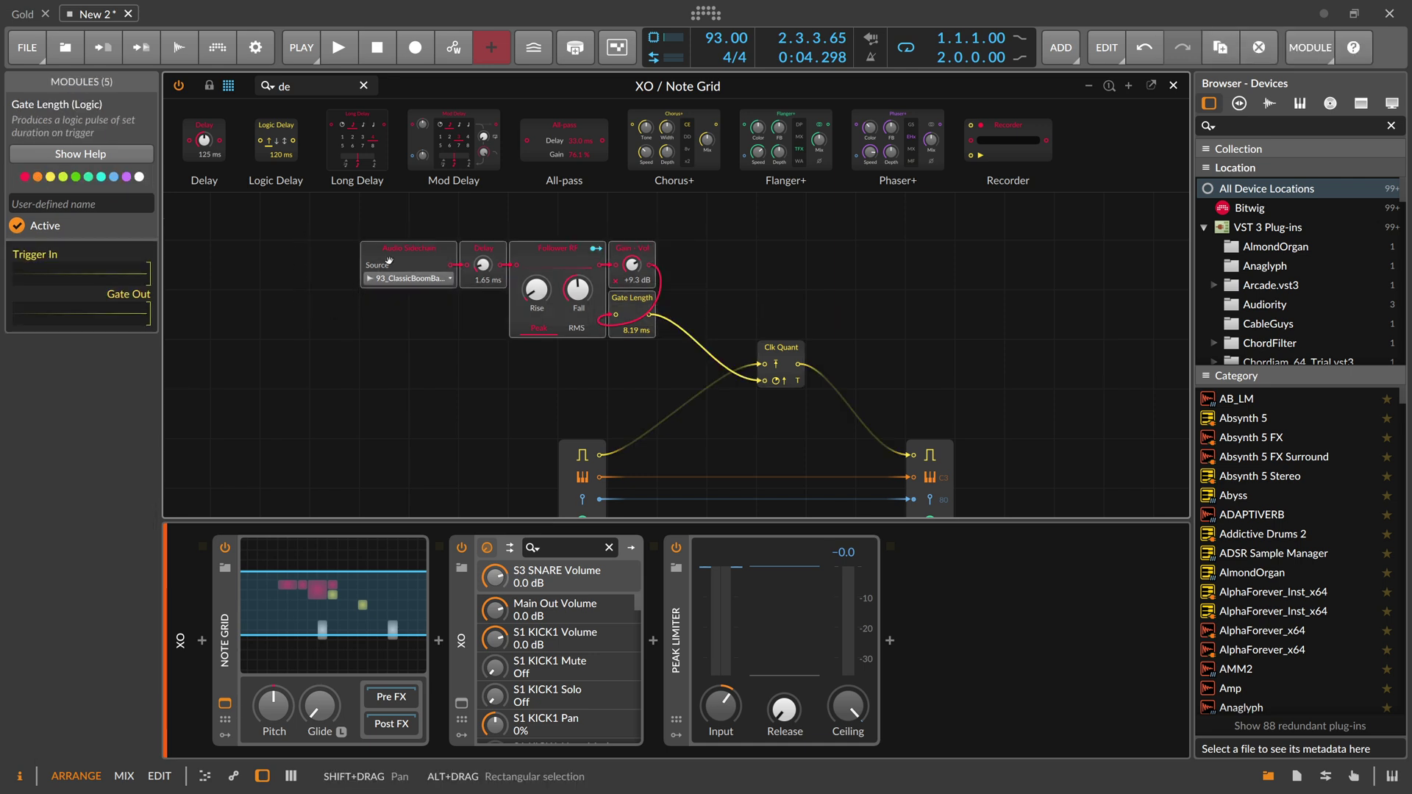
pyautogui.click(425, 256)
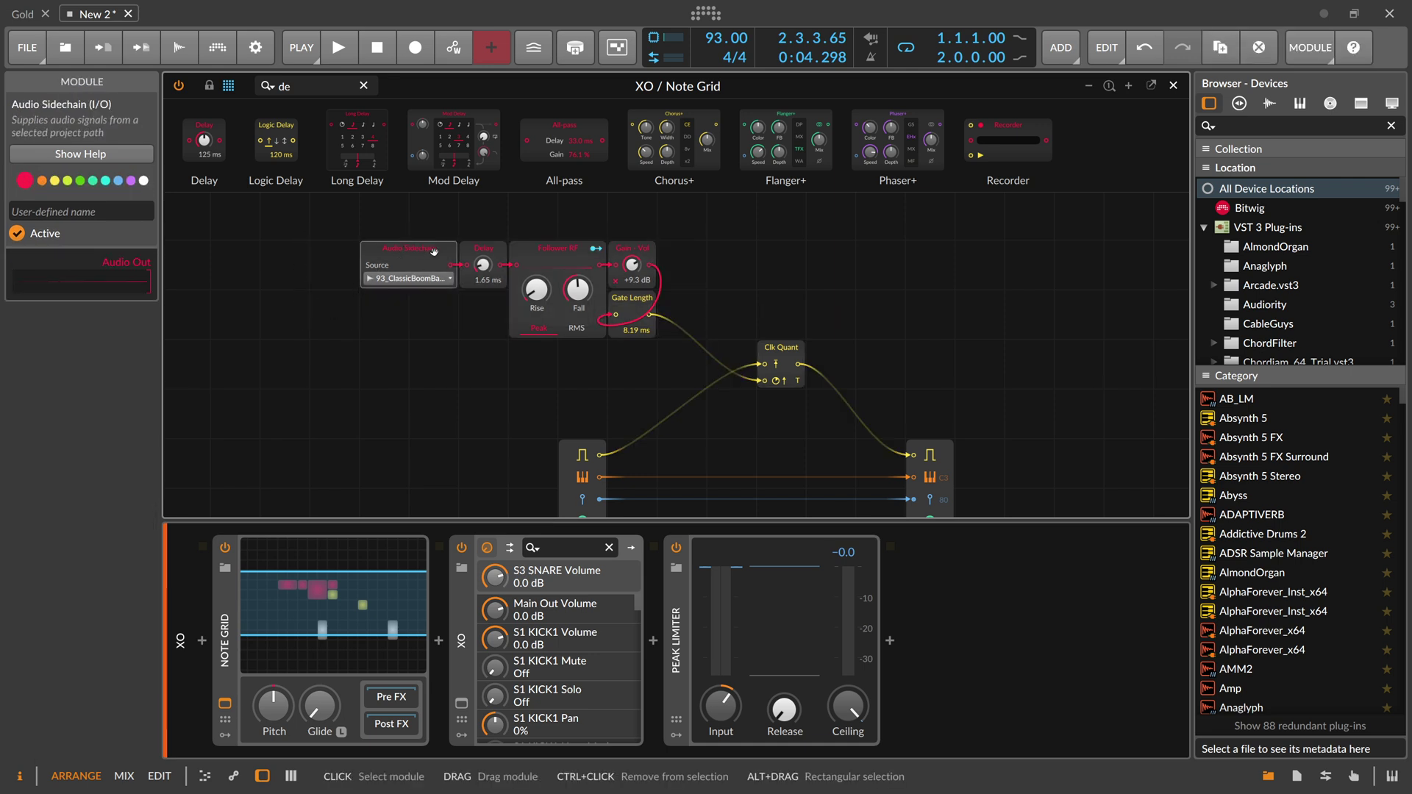
pyautogui.click(560, 259)
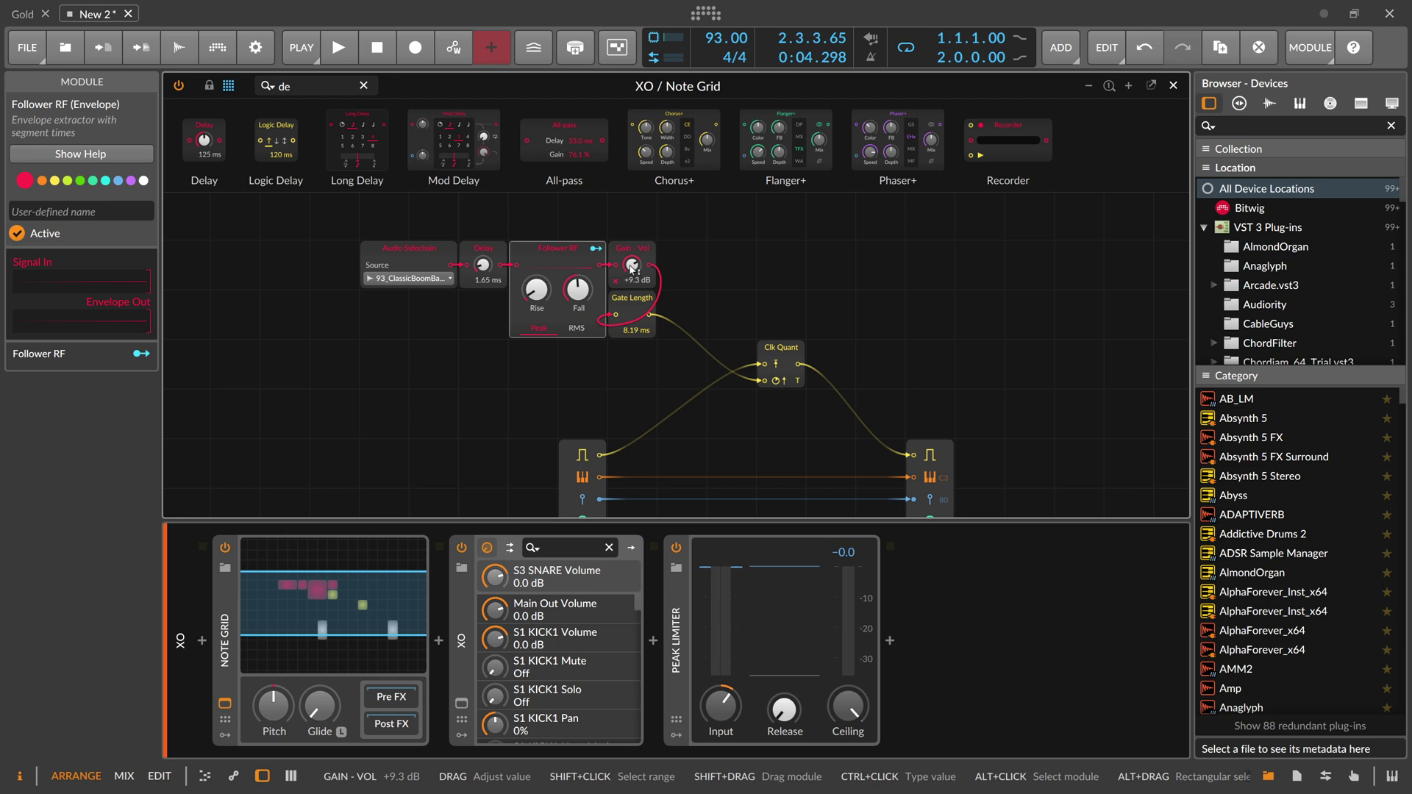
pyautogui.click(632, 305)
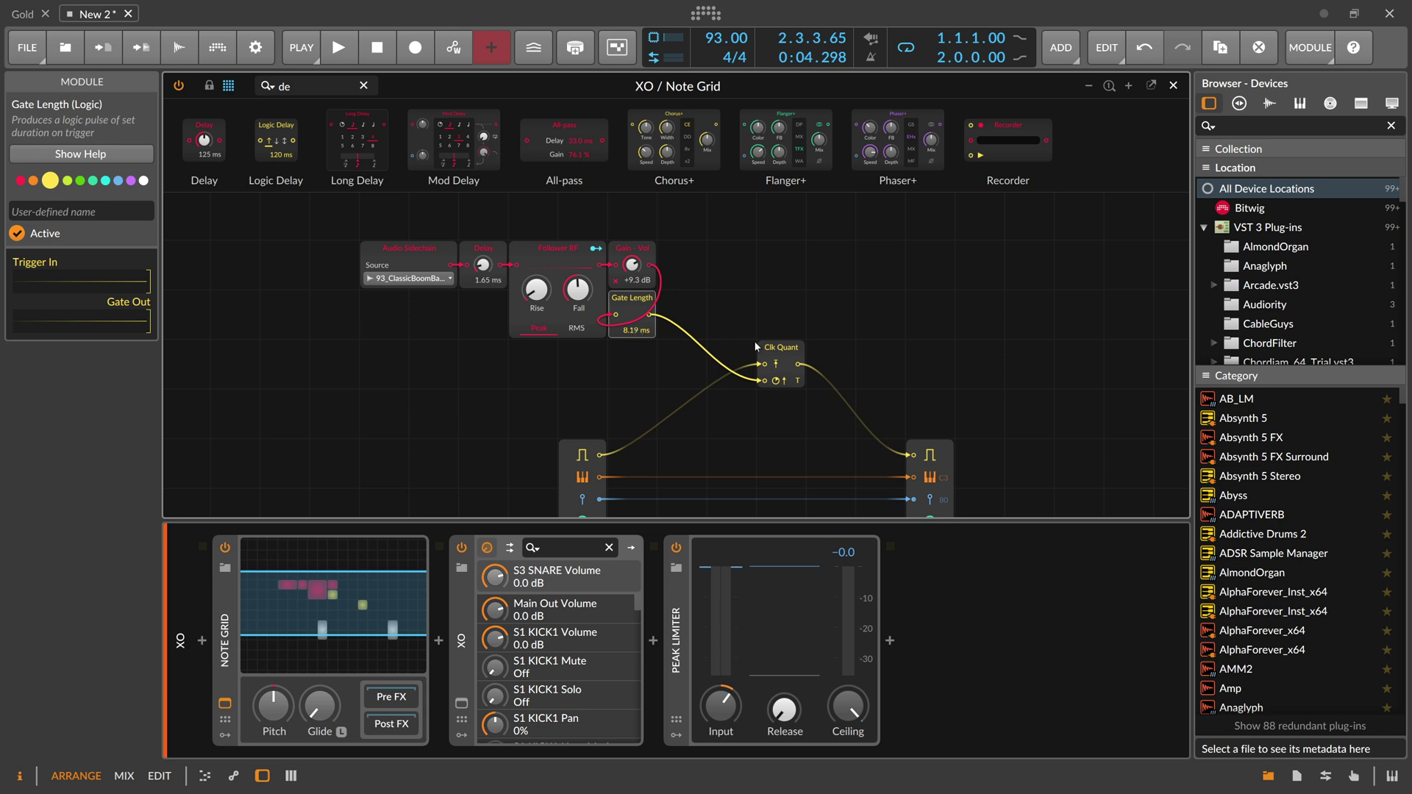
pyautogui.click(790, 358)
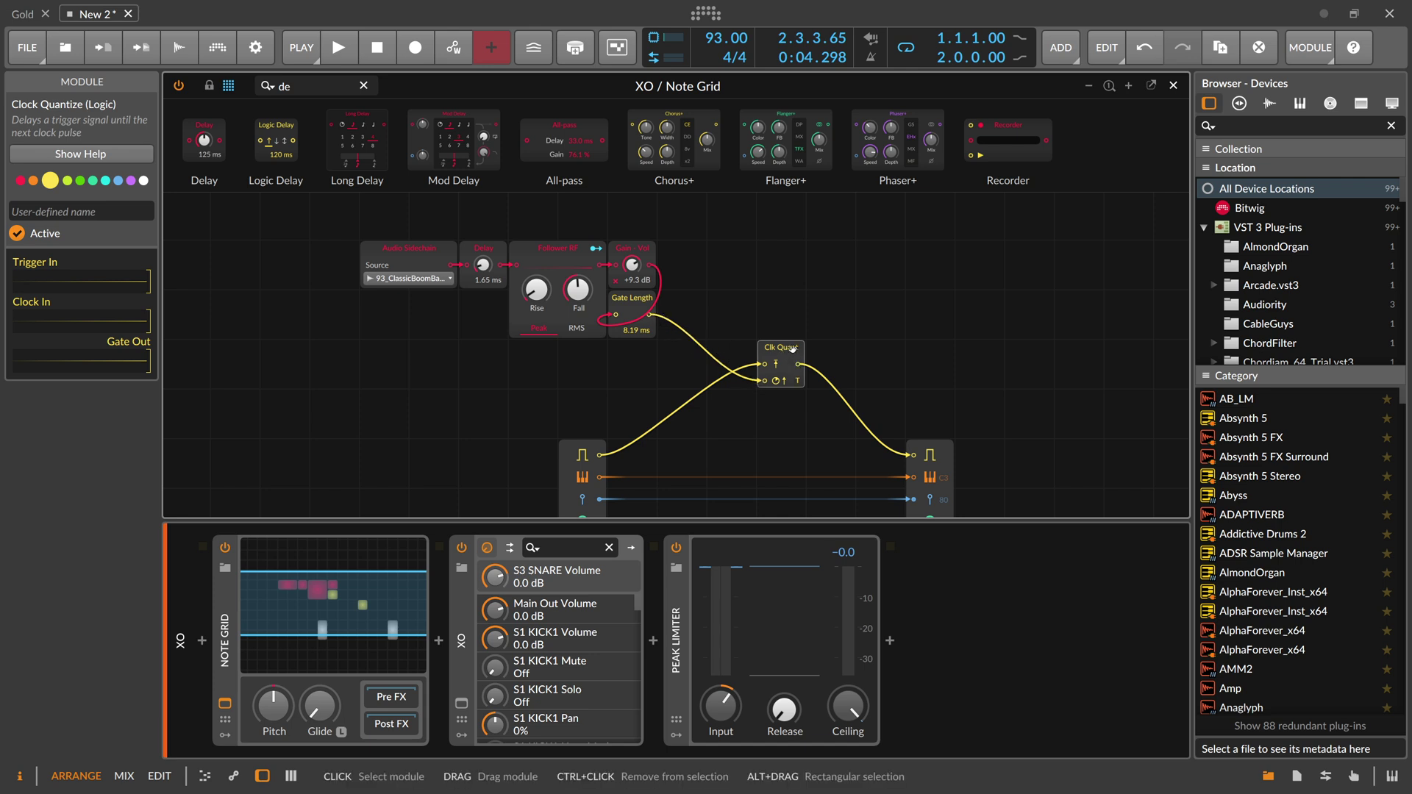
pyautogui.moveTo(848, 345); pyautogui.dragTo(823, 288)
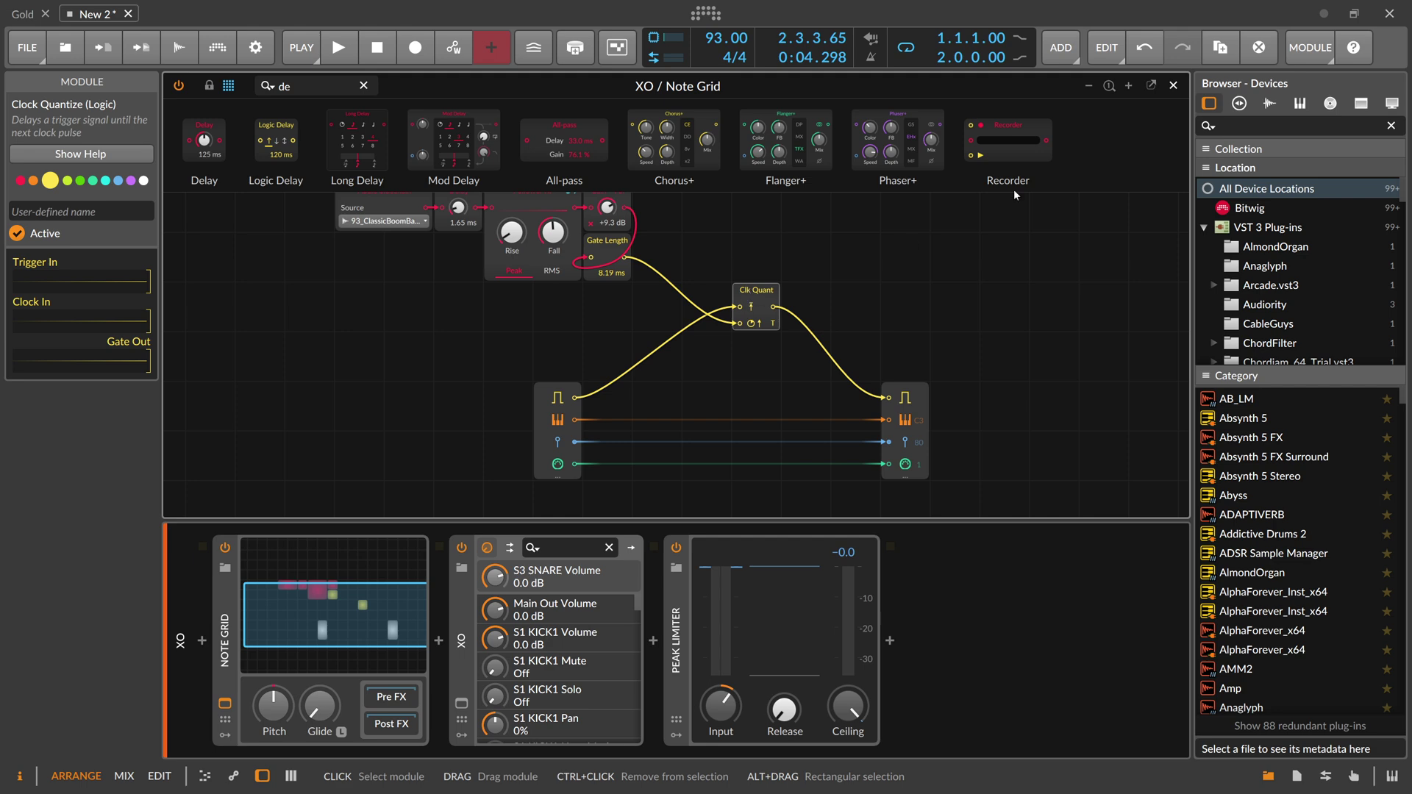
# Close the Note Grid editor, select the 93_ClassicBoomBap loop track, and reduce its height in the arranger
pyautogui.click(1173, 85)
pyautogui.click(259, 125)
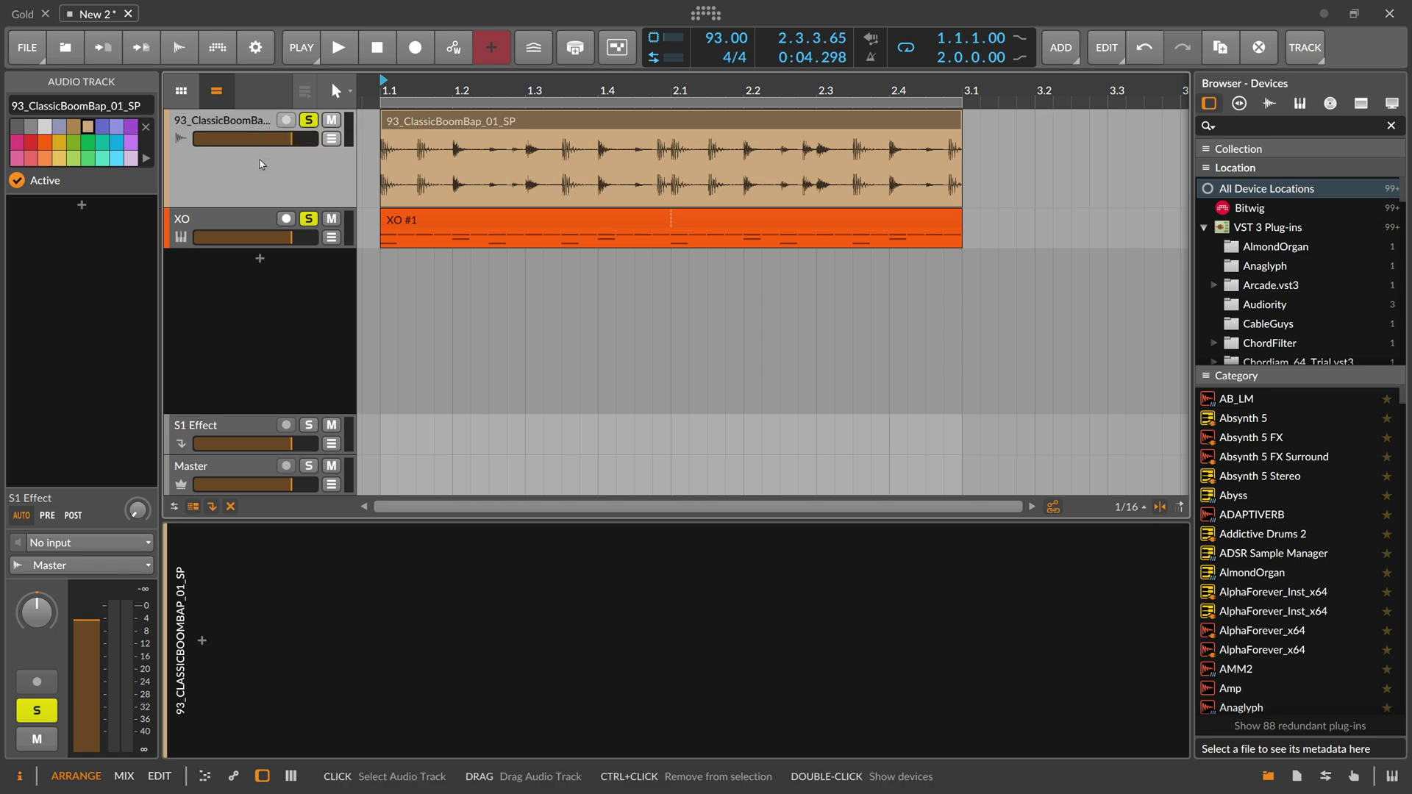
pyautogui.moveTo(246, 201); pyautogui.dragTo(251, 167)
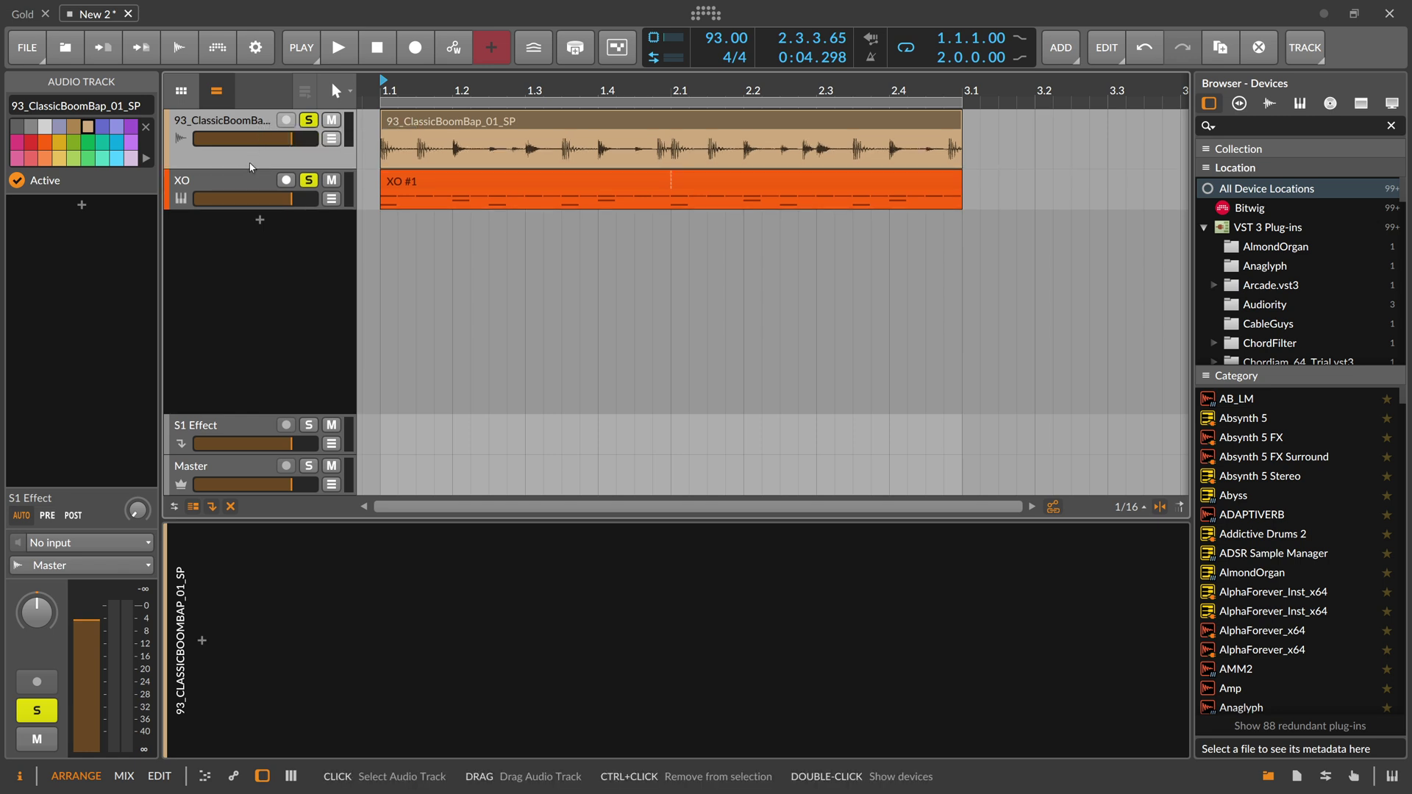